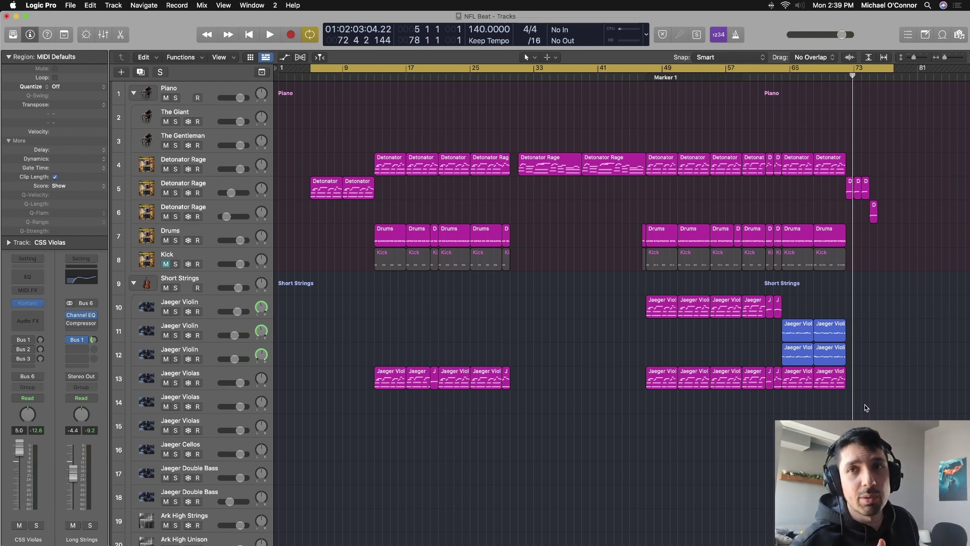
Play the arrangement and examine the piano, drum, short string, long string and brass tracks while it runs.
key(space)
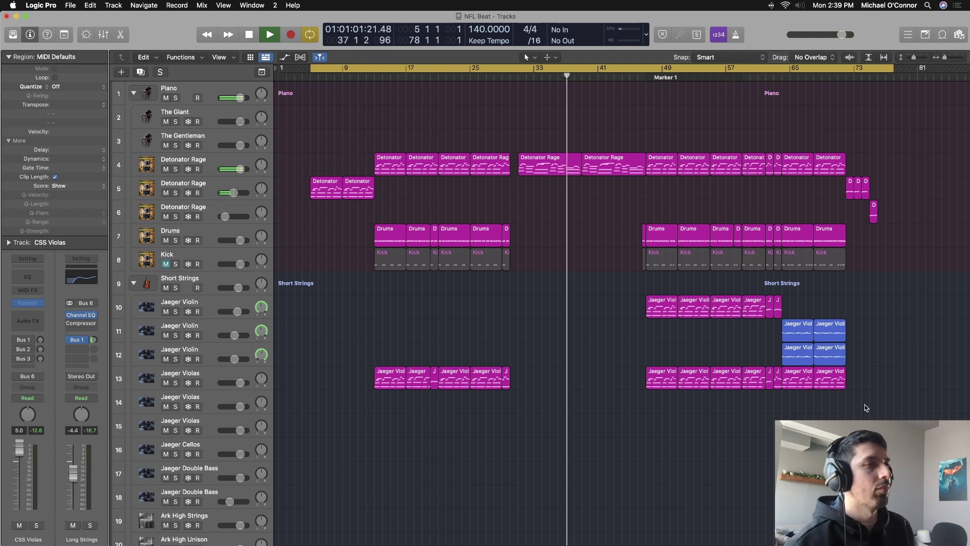
scroll(865, 405, down, 5)
scroll(865, 407, down, 5)
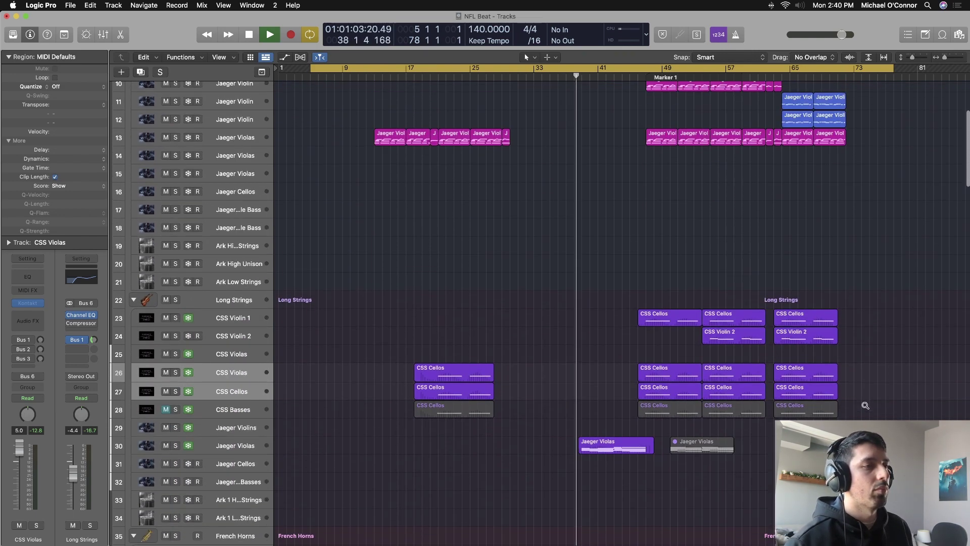
scroll(865, 407, up, 8)
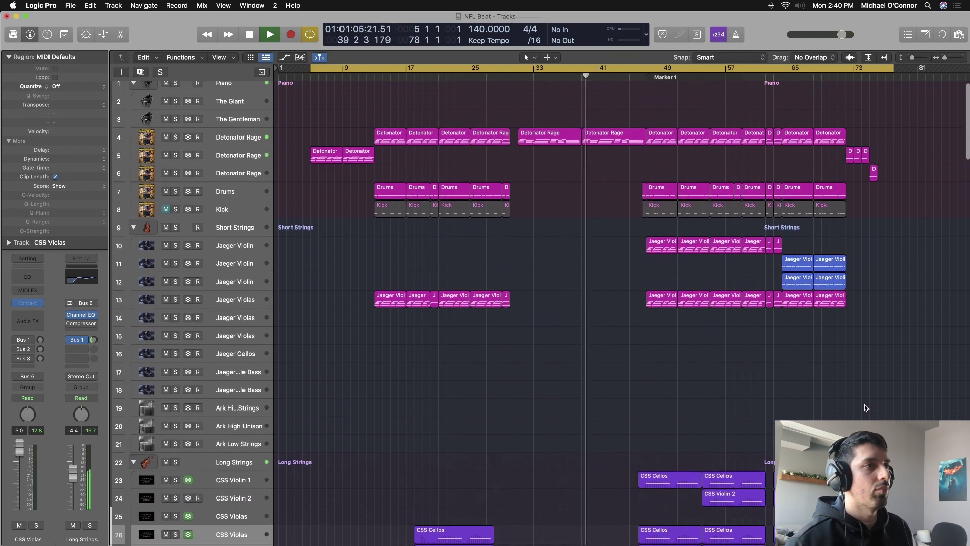
scroll(865, 407, down, 4)
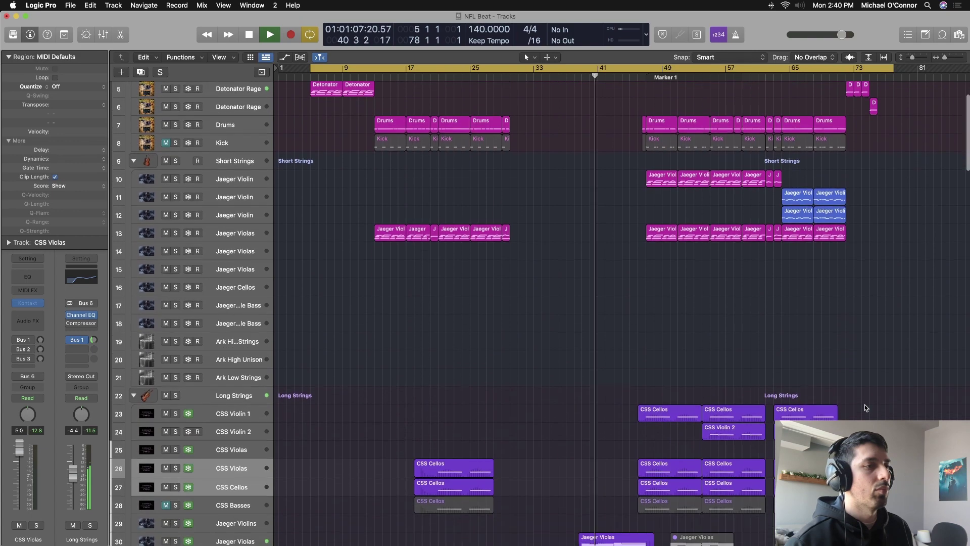
scroll(864, 407, down, 3)
scroll(865, 408, up, 5)
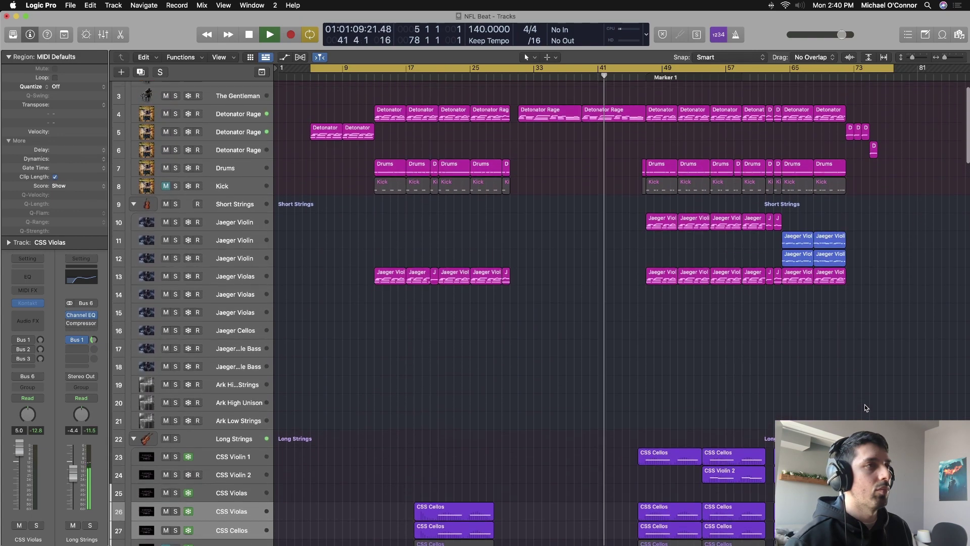
scroll(865, 408, up, 2)
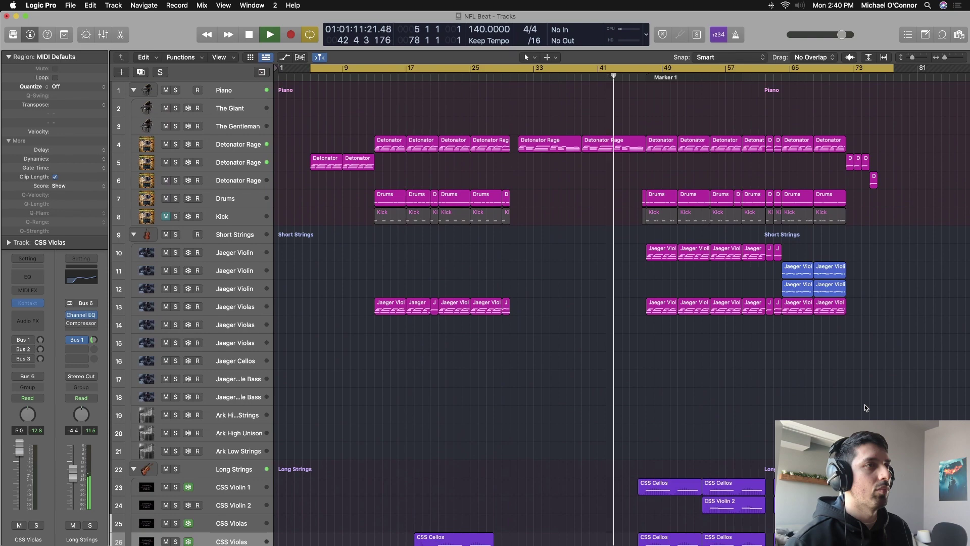
scroll(866, 407, down, 5)
scroll(865, 407, down, 5)
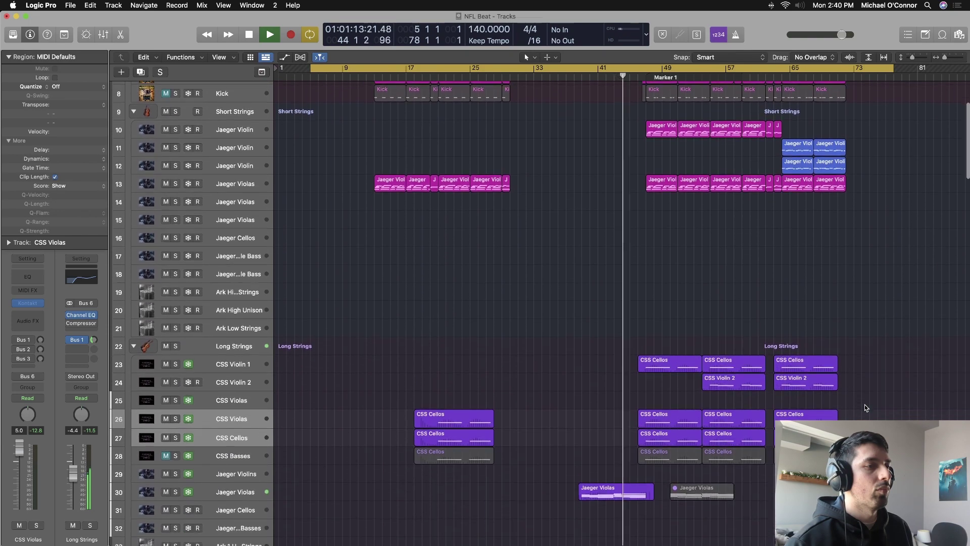
scroll(865, 407, down, 3)
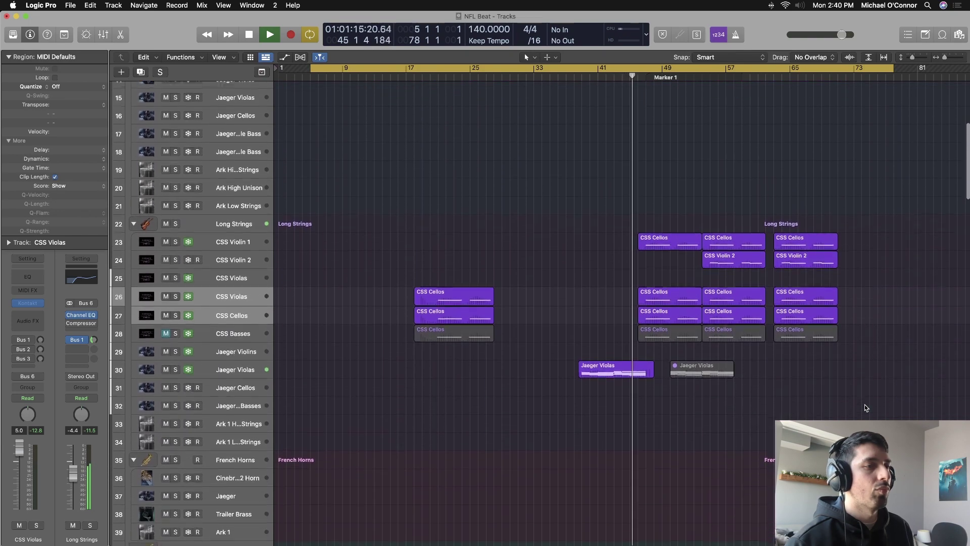
scroll(865, 407, up, 12)
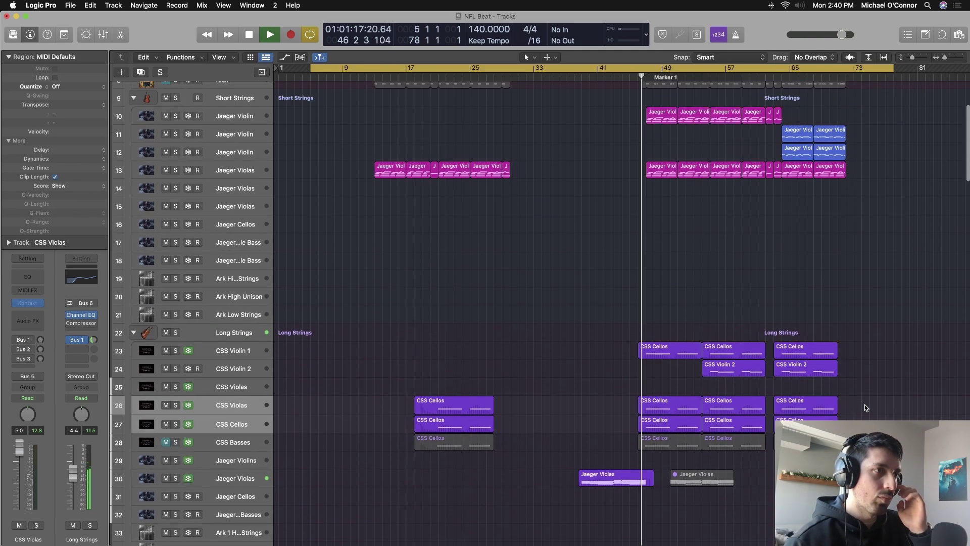
scroll(865, 407, up, 1)
scroll(865, 407, right, 1)
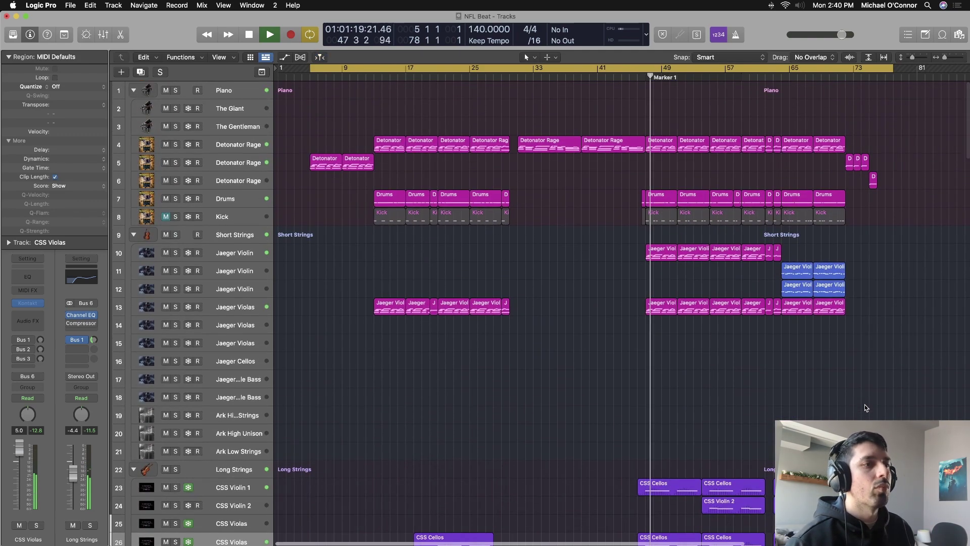
scroll(865, 407, down, 4)
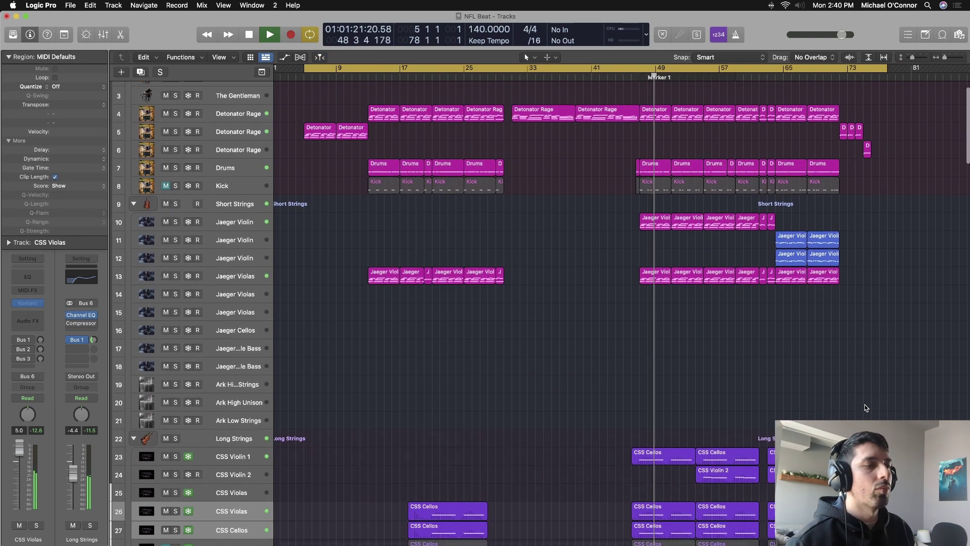
scroll(865, 405, up, 6)
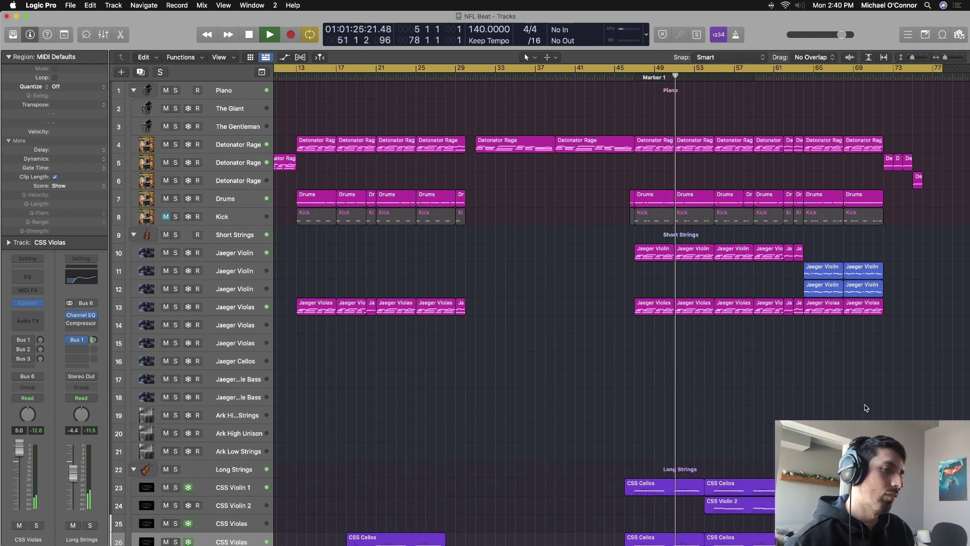
scroll(865, 407, down, 10)
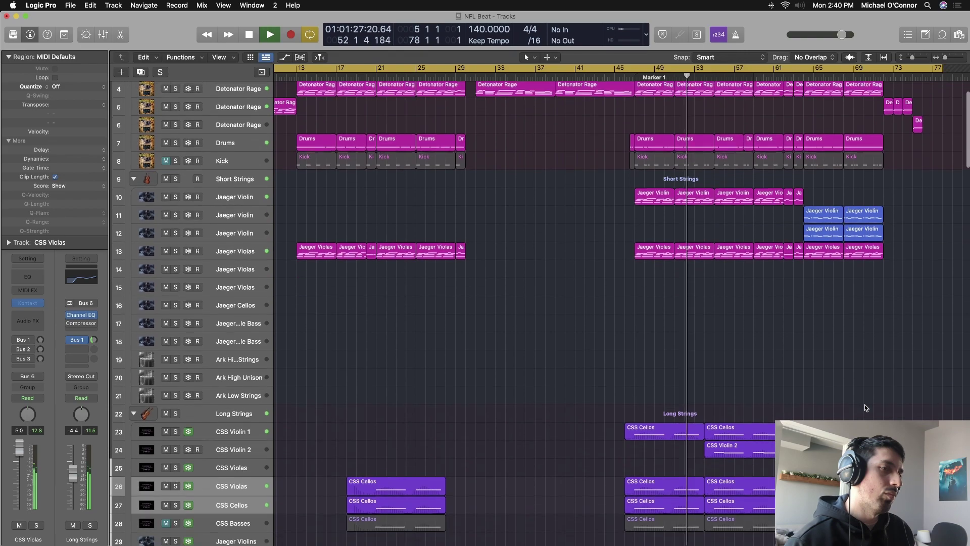
scroll(865, 406, down, 10)
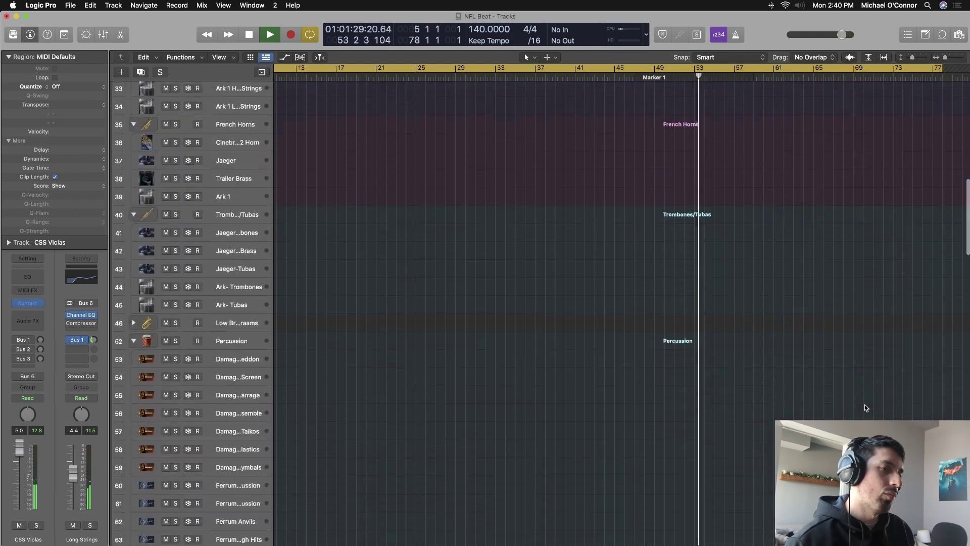
scroll(864, 405, up, 15)
scroll(864, 407, down, 8)
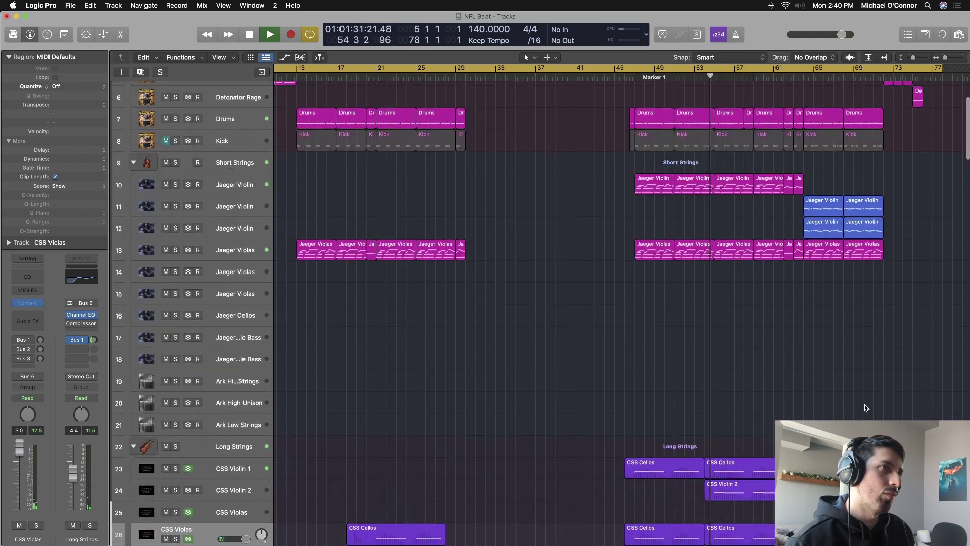
Lower the volume of the Spire 1.5 synth track to -26.0 dB during playback.
scroll(865, 407, down, 20)
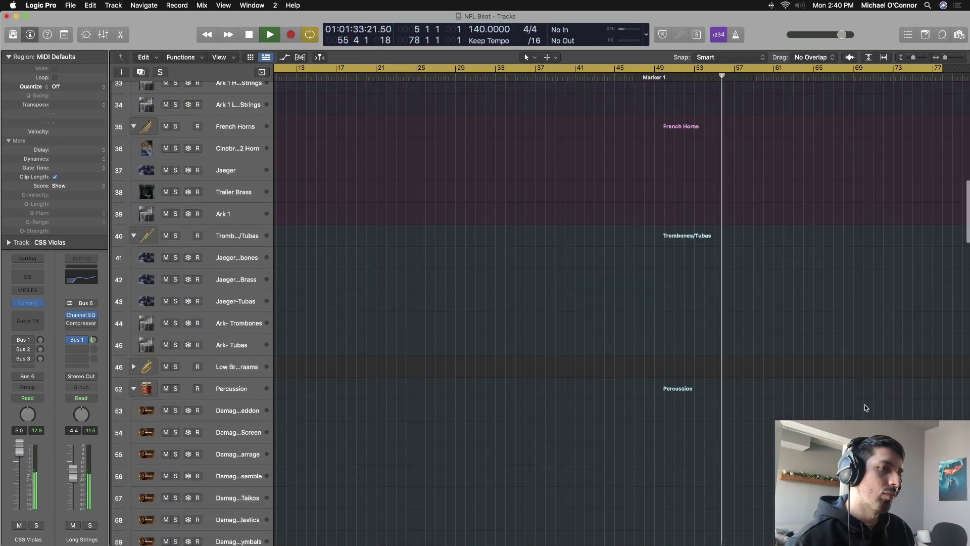
scroll(865, 407, down, 8)
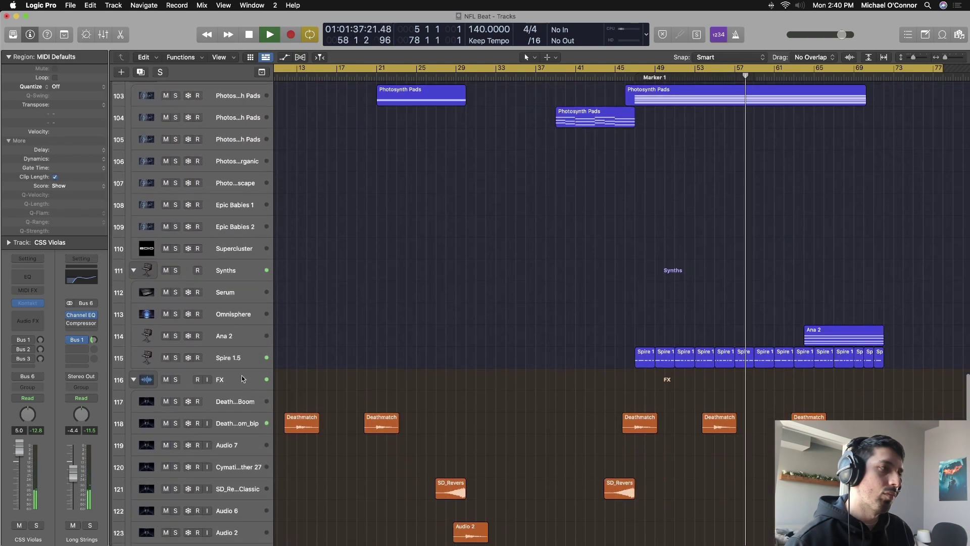
click(244, 367)
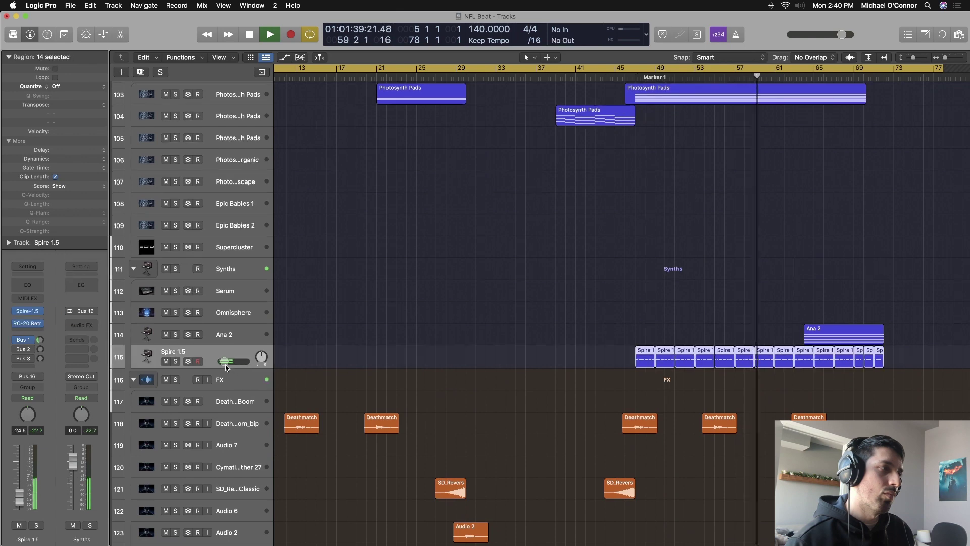
click(227, 367)
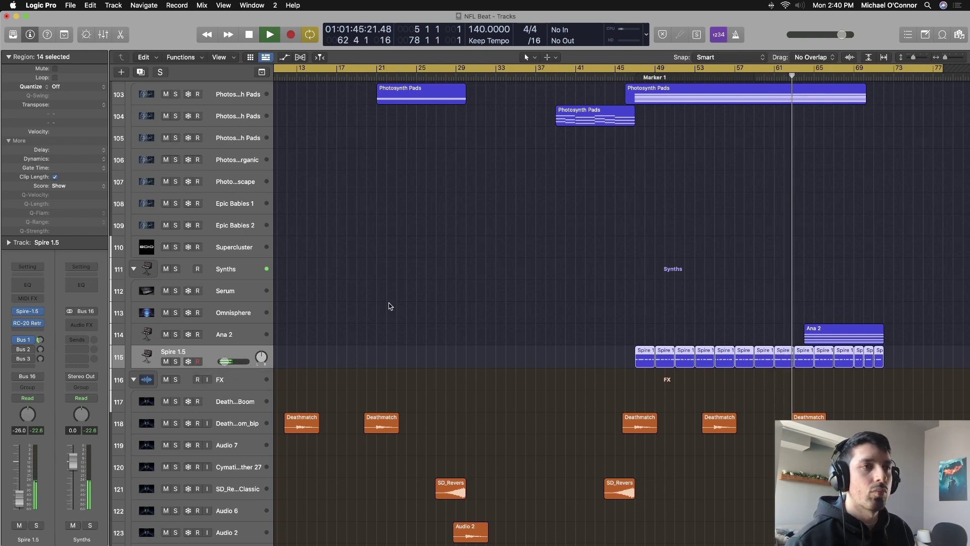
Collapse the French Horns, Trombones/Tubas, Percussion and Tick Tocks track stacks.
scroll(390, 305, up, 10)
scroll(389, 305, up, 15)
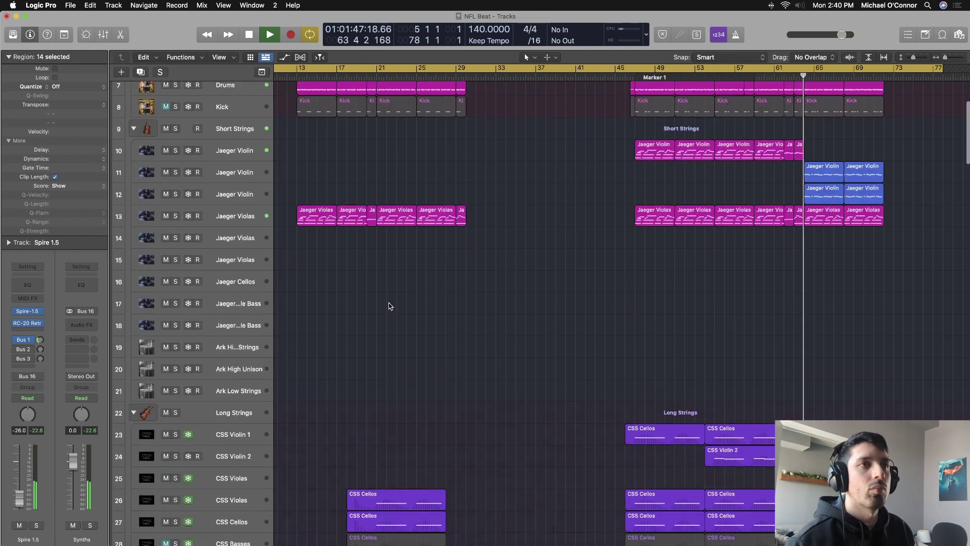
scroll(389, 306, up, 6)
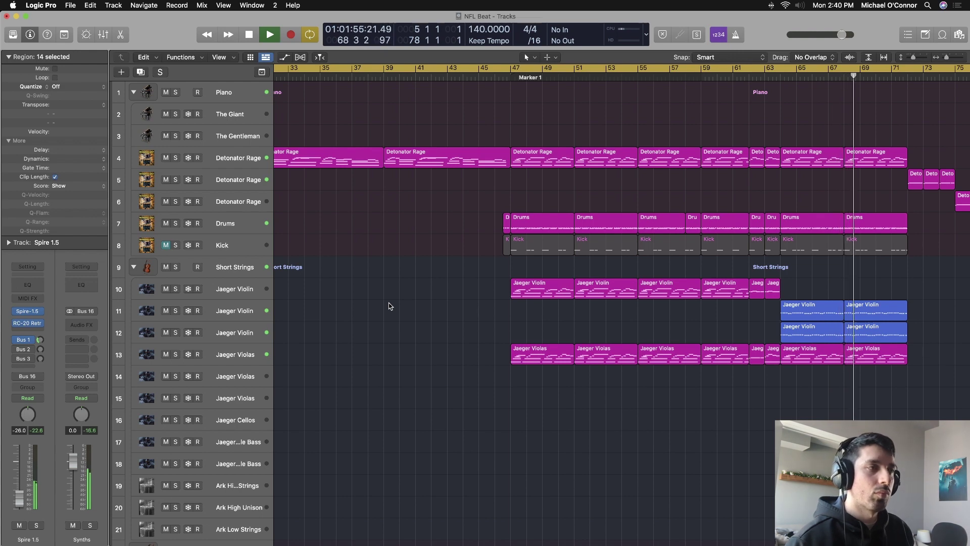
scroll(389, 305, down, 15)
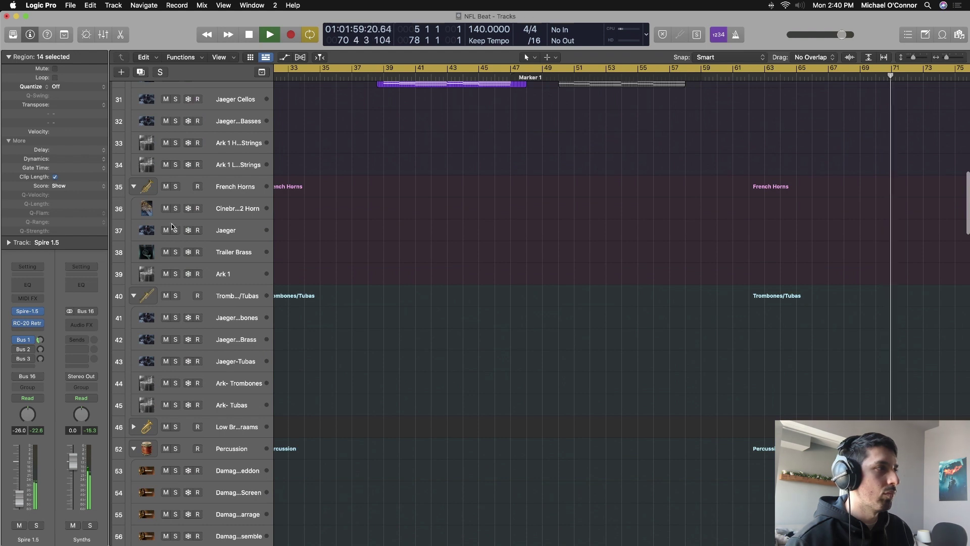
click(133, 186)
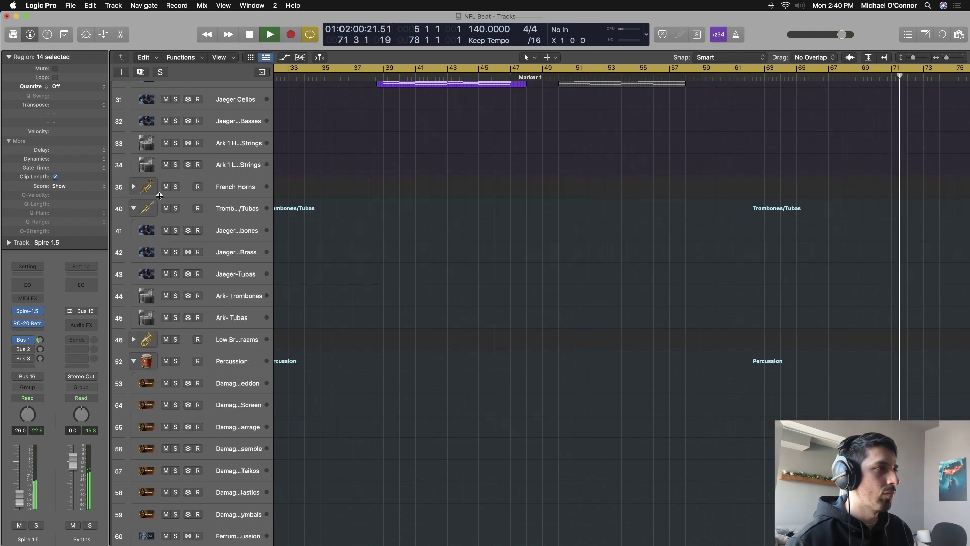
click(134, 208)
click(134, 251)
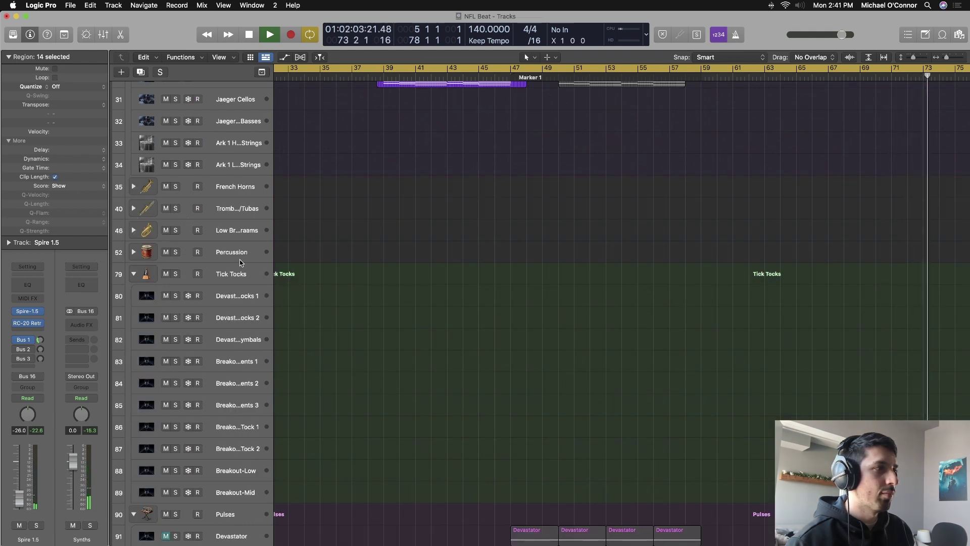
click(133, 274)
scroll(188, 267, down, 3)
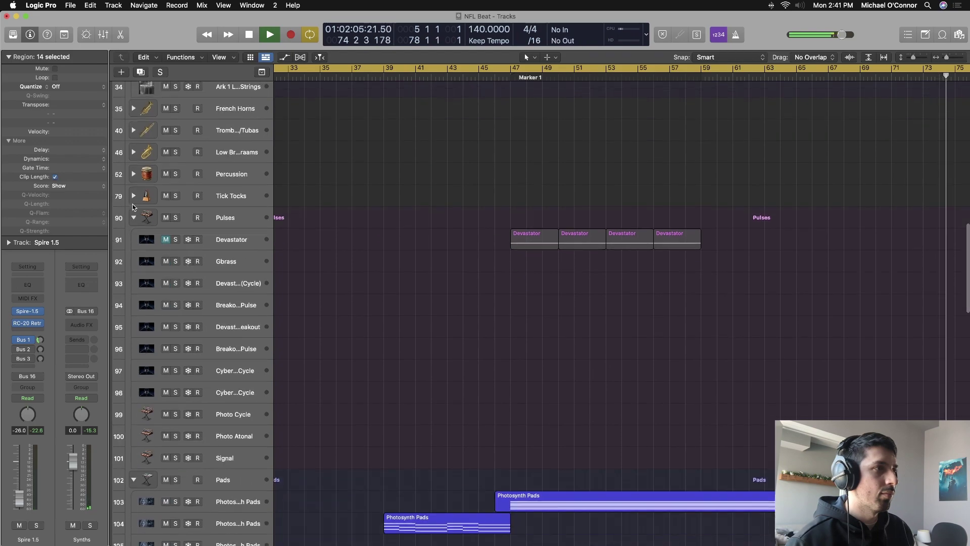
Look over the pulse, pad, drum and string regions to the end of the arrangement and stop playback.
scroll(342, 221, down, 15)
scroll(343, 222, up, 12)
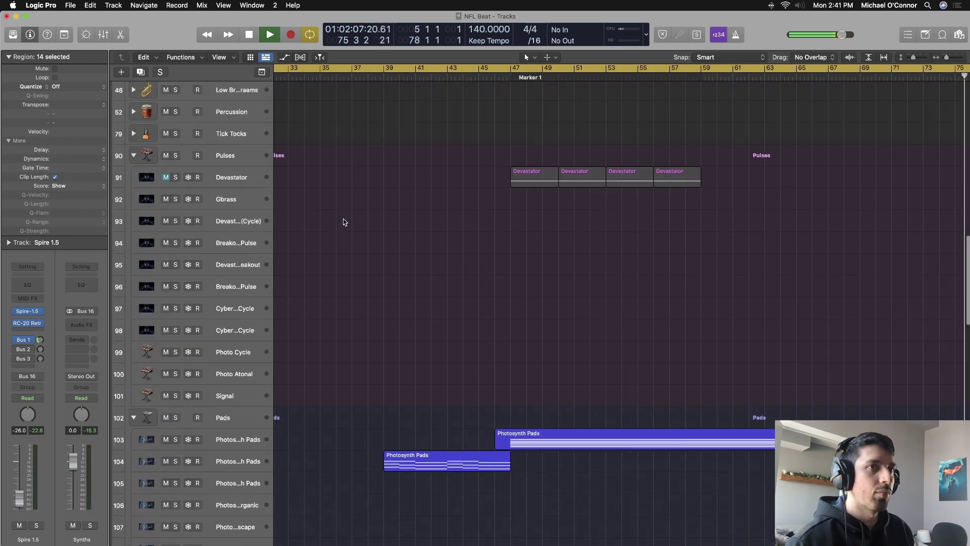
scroll(343, 221, up, 20)
scroll(343, 221, left, 5)
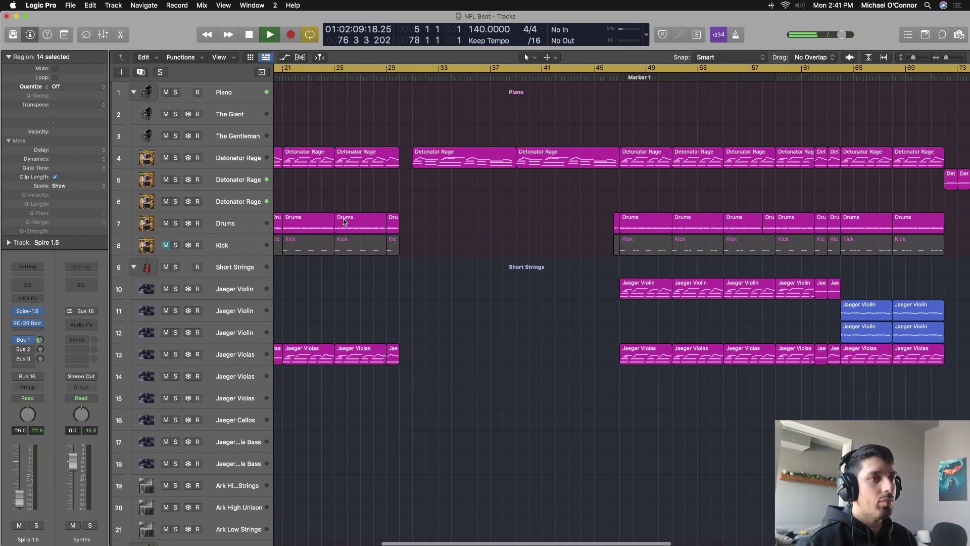
scroll(343, 221, down, 8)
key(space)
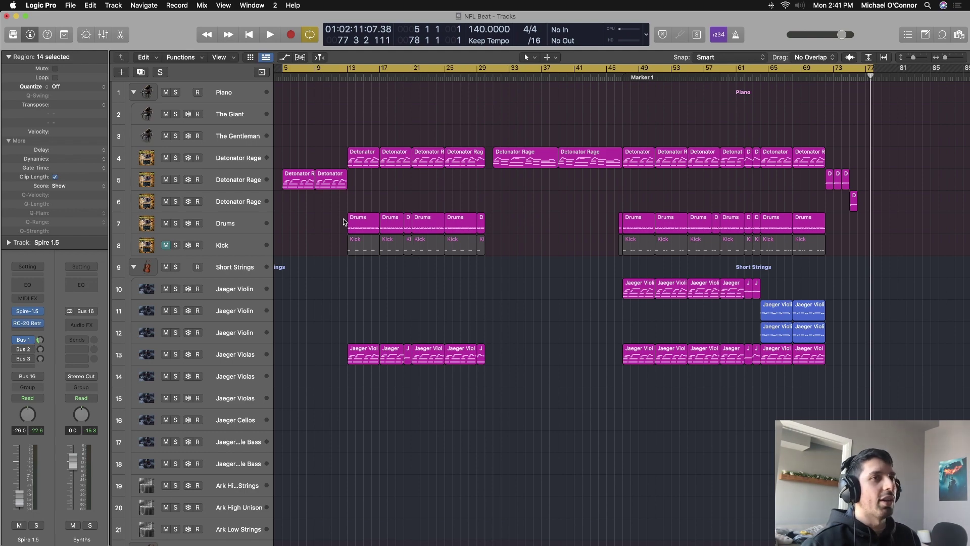
Solo the FX track stack and briefly play it from bar 5.
scroll(343, 221, down, 20)
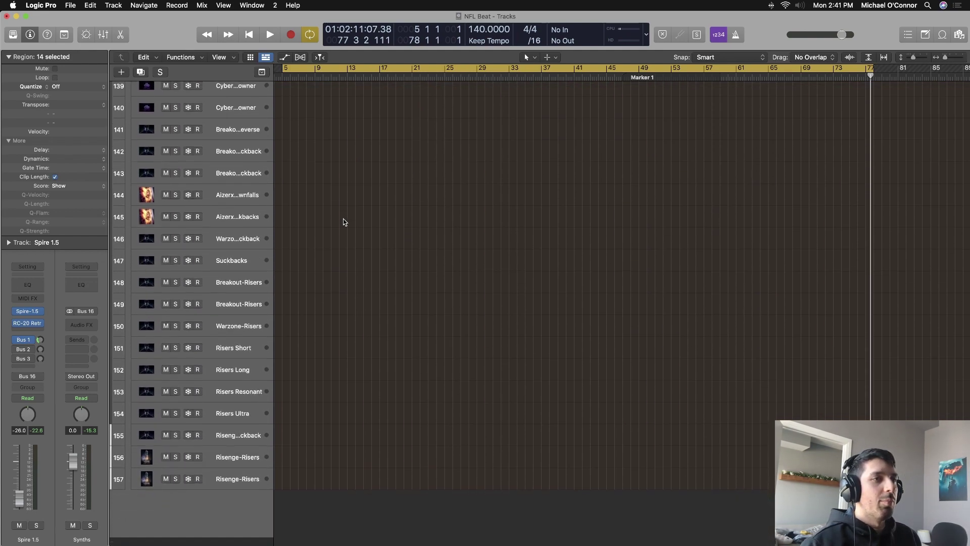
scroll(343, 222, up, 20)
scroll(343, 221, down, 3)
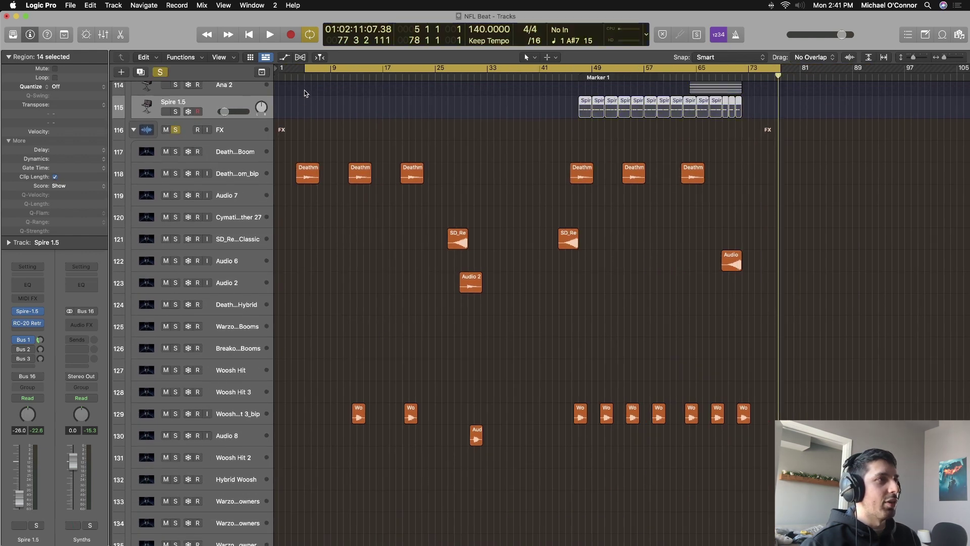
key(space)
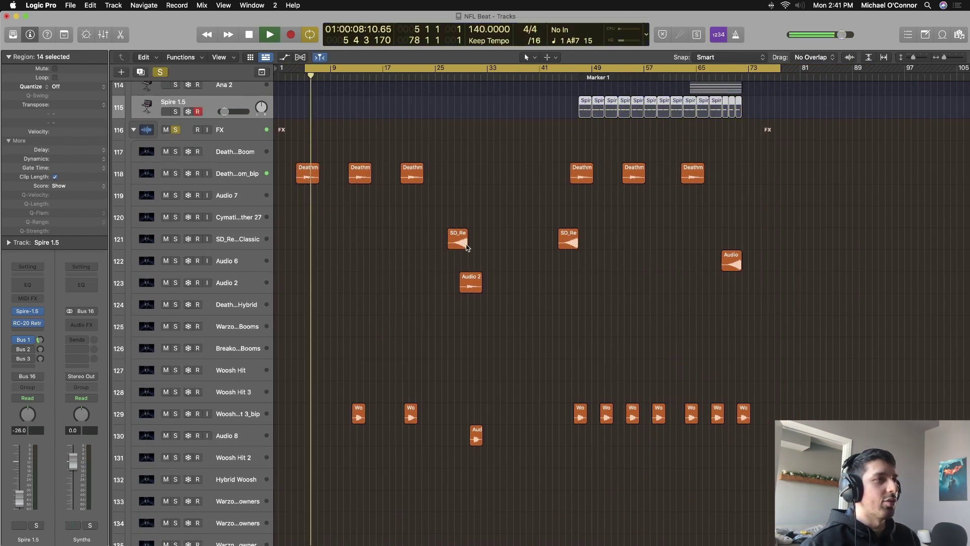
key(space)
Audition the soloed FX hits and reverse effects from around bars 12, 27 and 71, selecting the first SD_Reverse_Classic region.
key(super+Right)
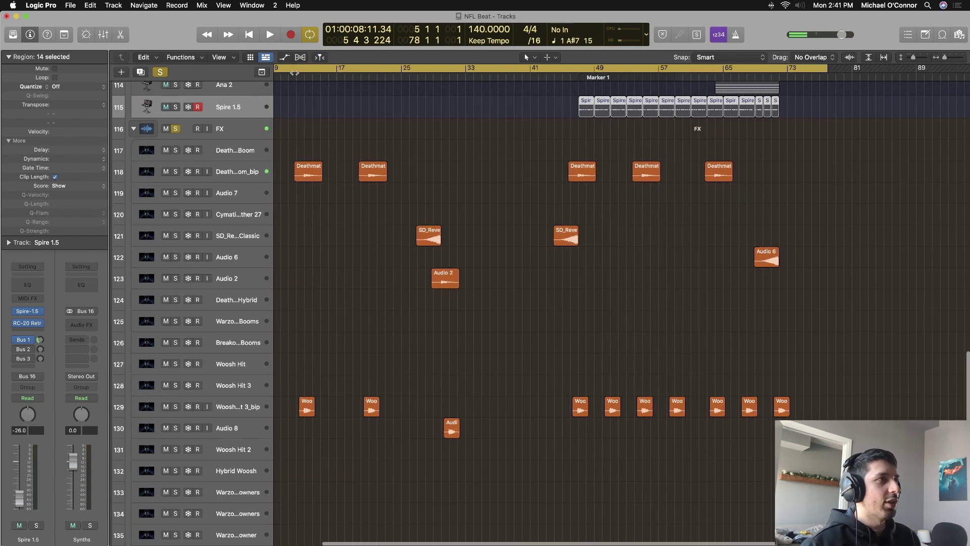
double_click(293, 73)
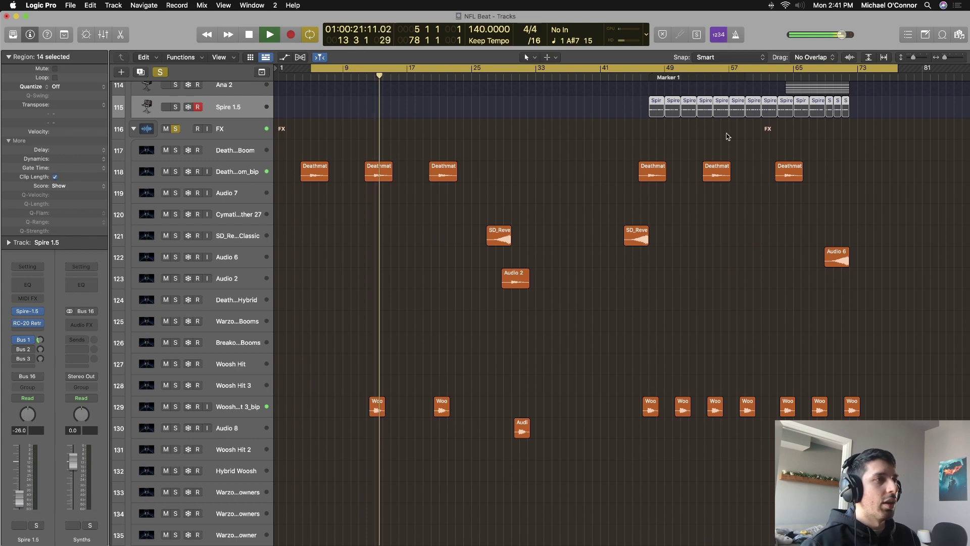
double_click(487, 72)
click(500, 237)
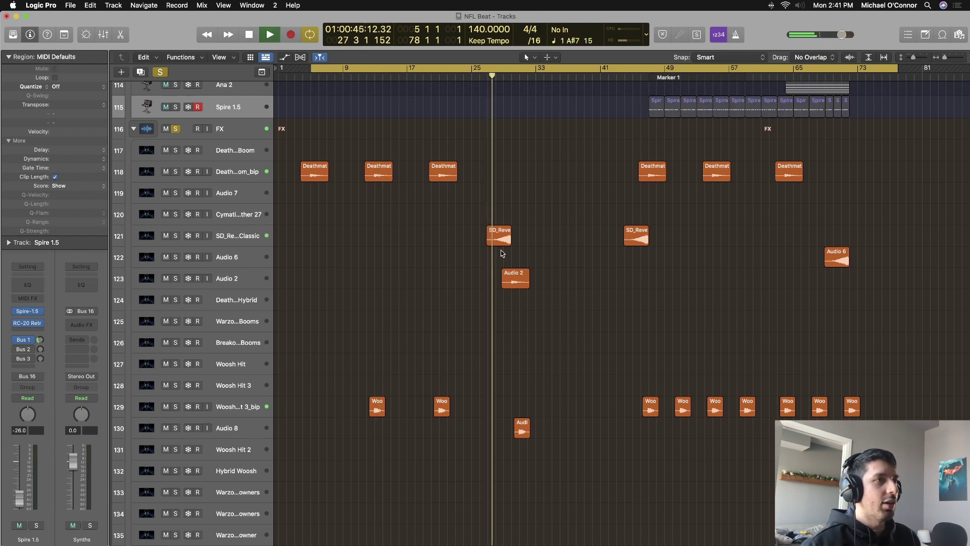
click(842, 76)
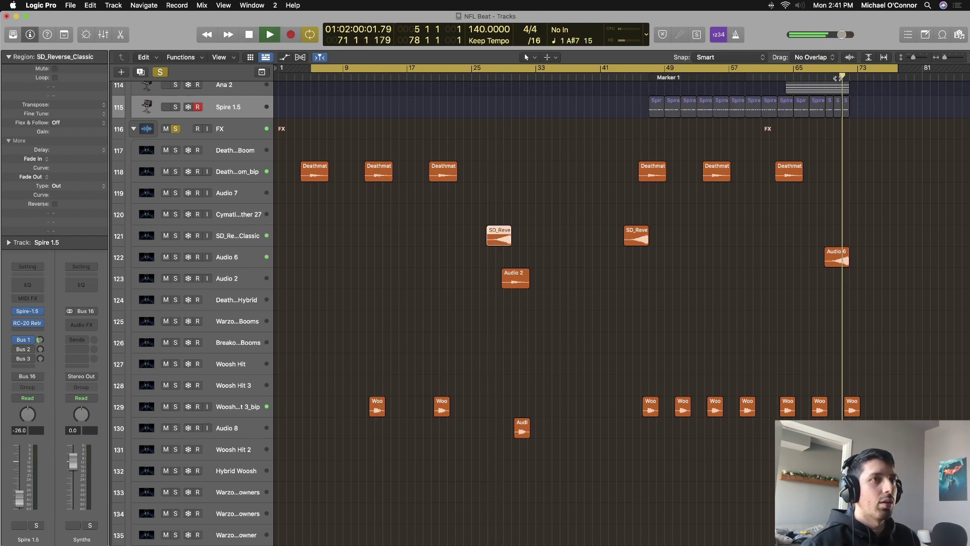
Stop playback and turn off the solo on the FX tracks.
key(space)
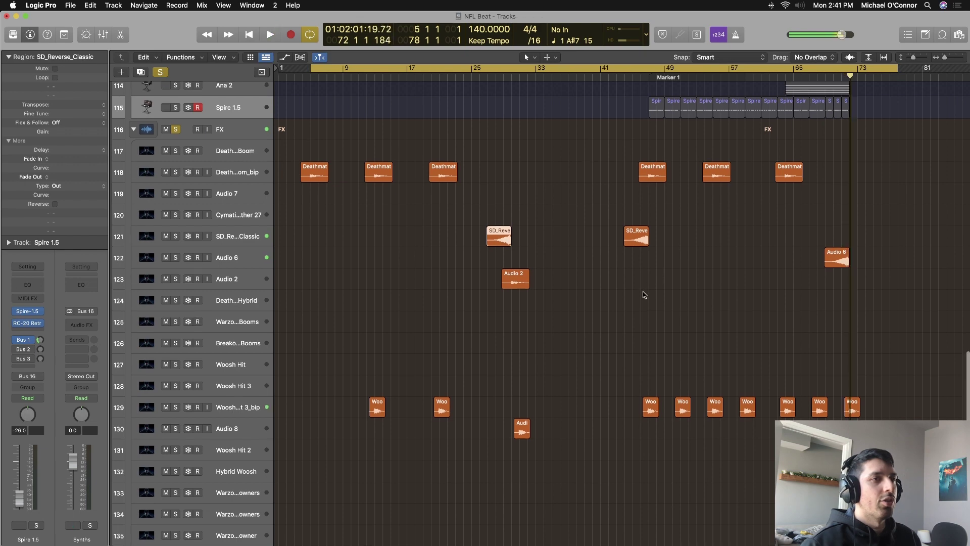
scroll(643, 292, up, 15)
scroll(644, 295, up, 3)
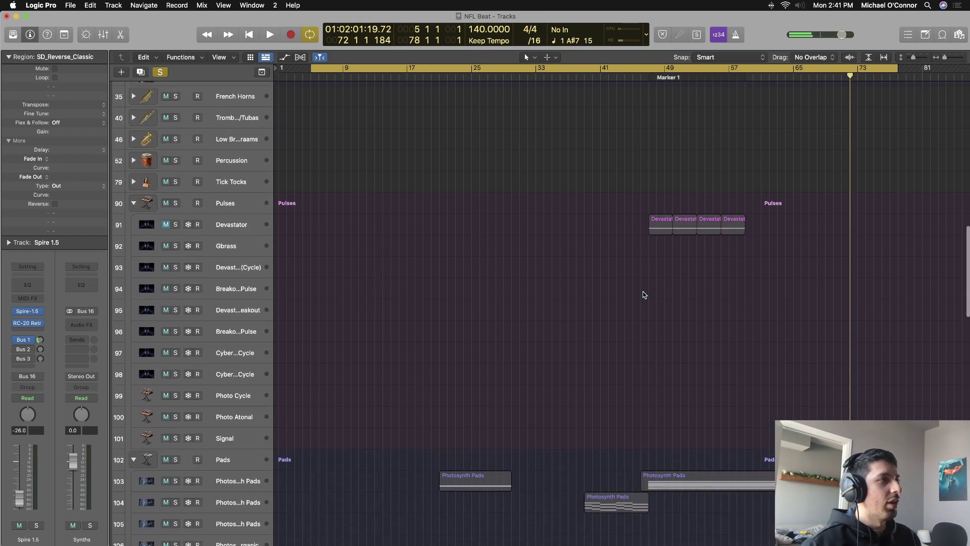
click(166, 74)
Select the Detonator Rage track whose regions start at bar 5 and open its Kontakt instrument.
scroll(376, 144, down, 20)
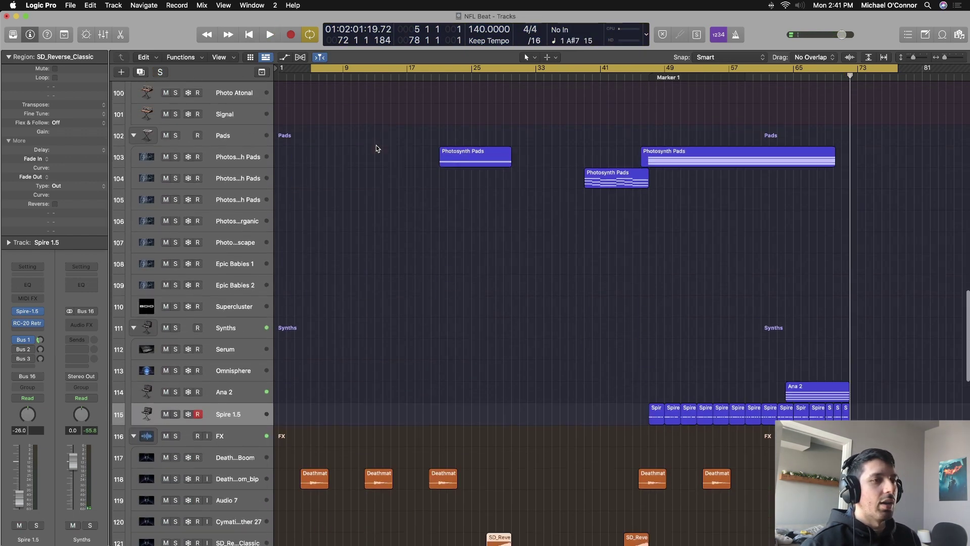
scroll(375, 145, up, 3)
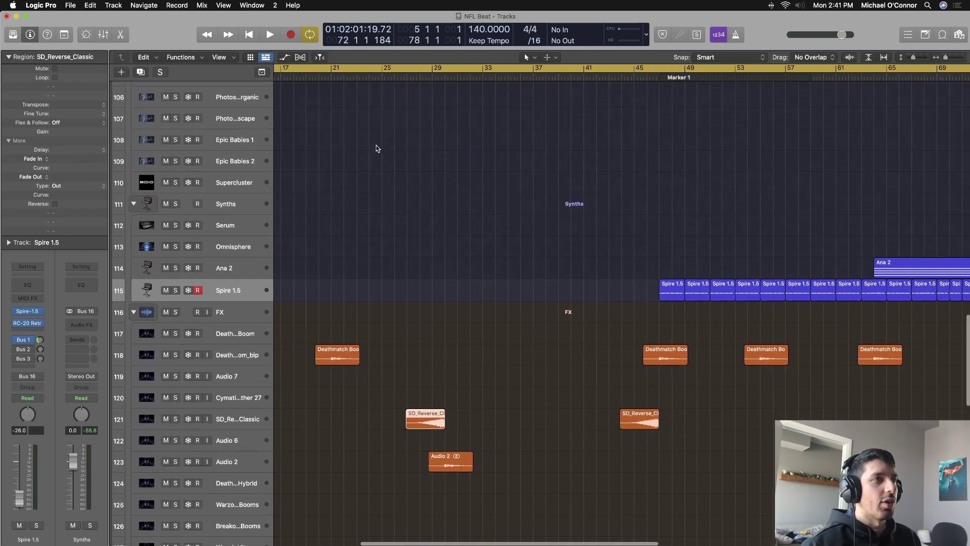
scroll(375, 145, up, 5)
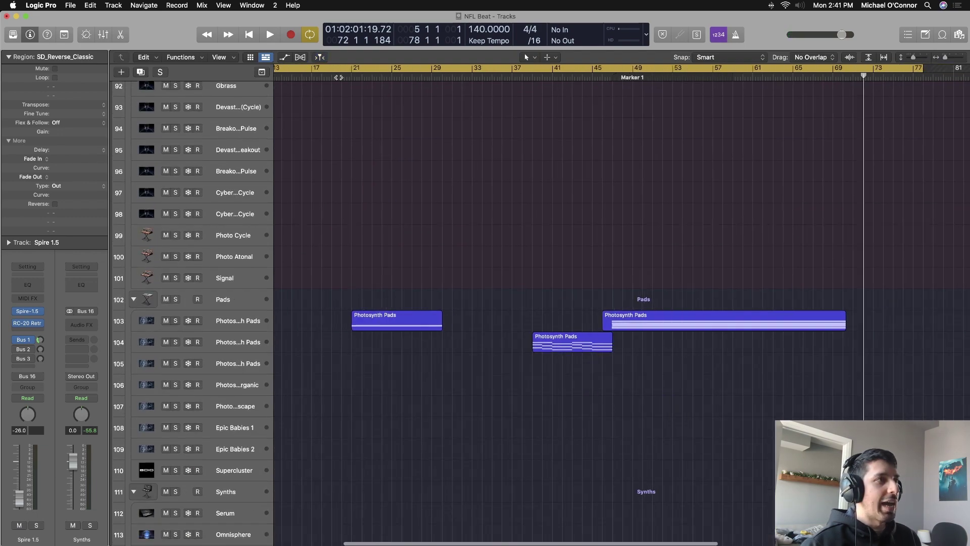
scroll(389, 261, up, 20)
ctrl+alt+click(389, 261)
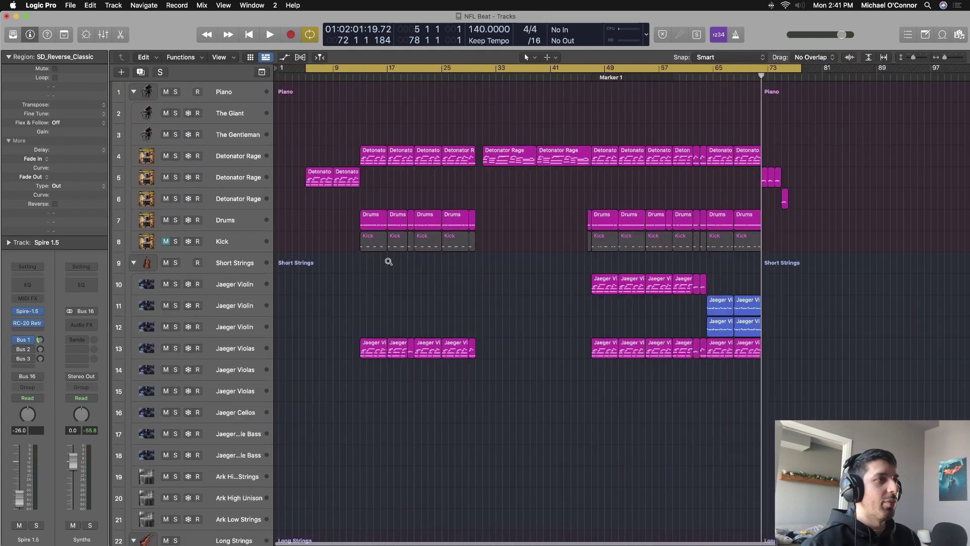
ctrl+alt+click(285, 213)
click(261, 189)
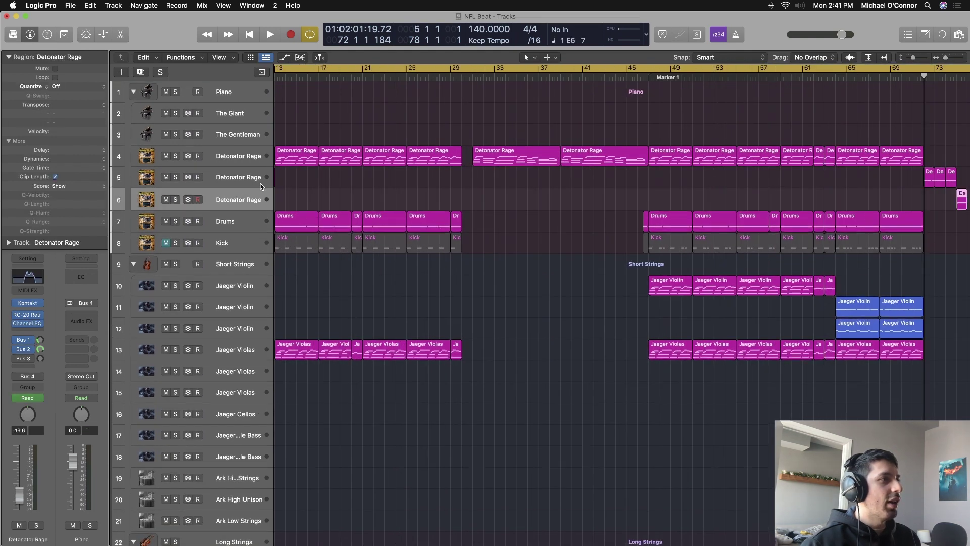
click(261, 185)
scroll(303, 213, left, 5)
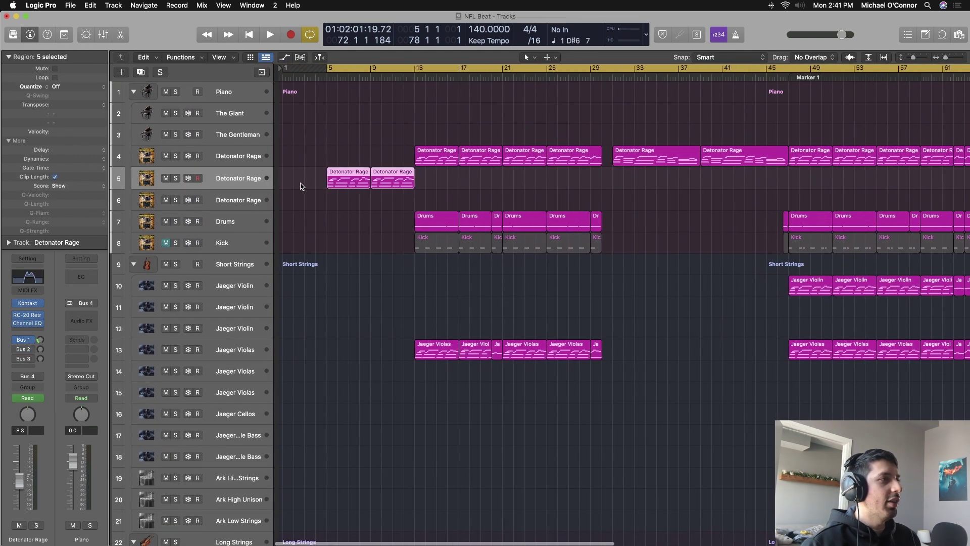
click(27, 303)
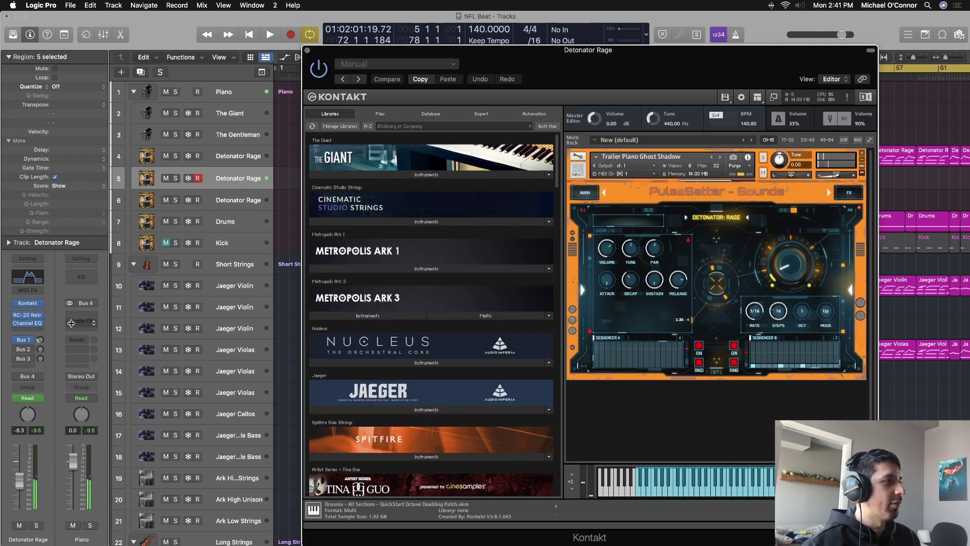
Bypass RC-20 on the Detonator Rage track and compare the Channel EQ's Megaphone preset off and on, closing the EQ.
click(18, 315)
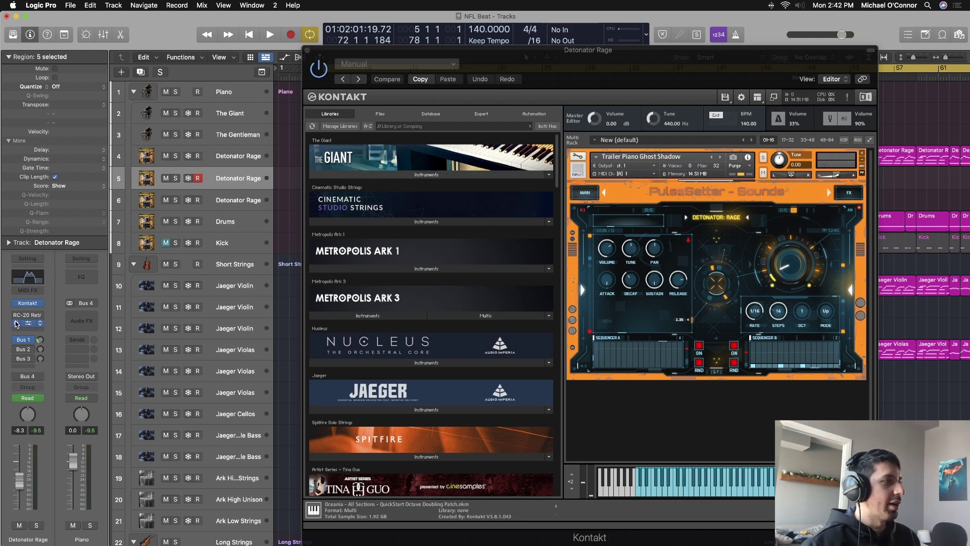
click(29, 278)
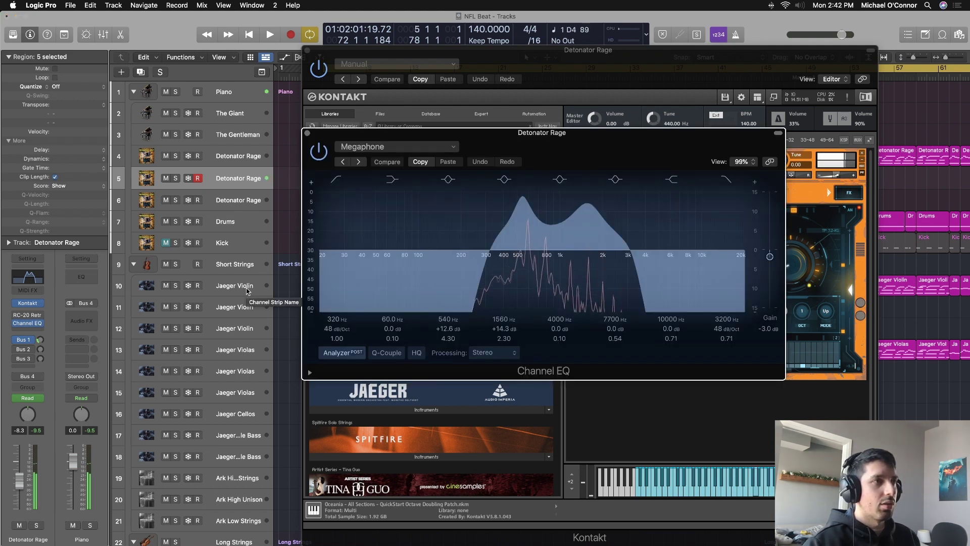
click(313, 153)
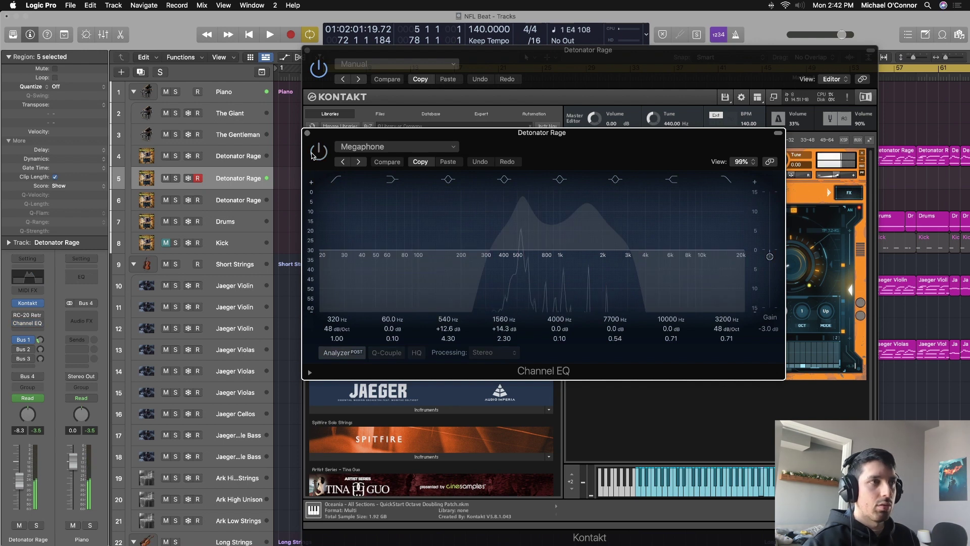
click(313, 153)
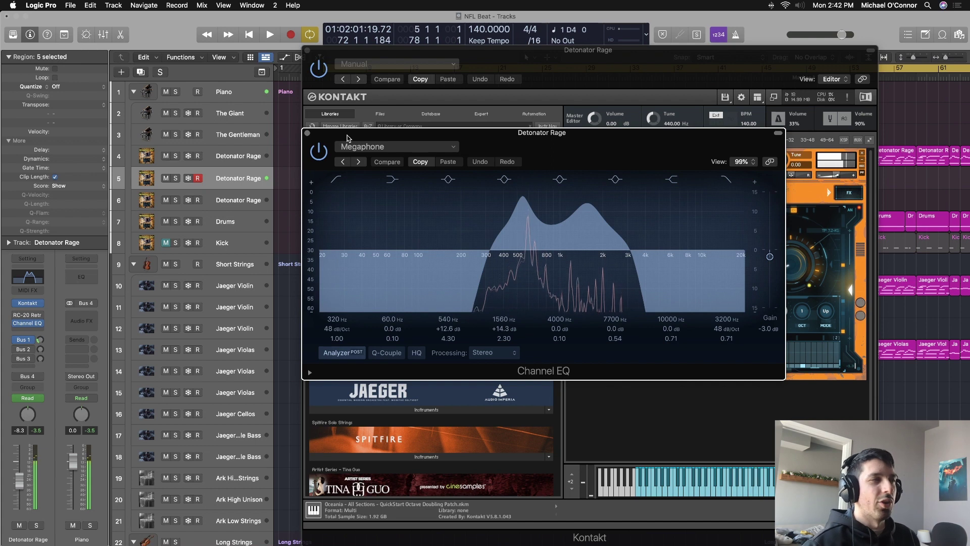
click(307, 133)
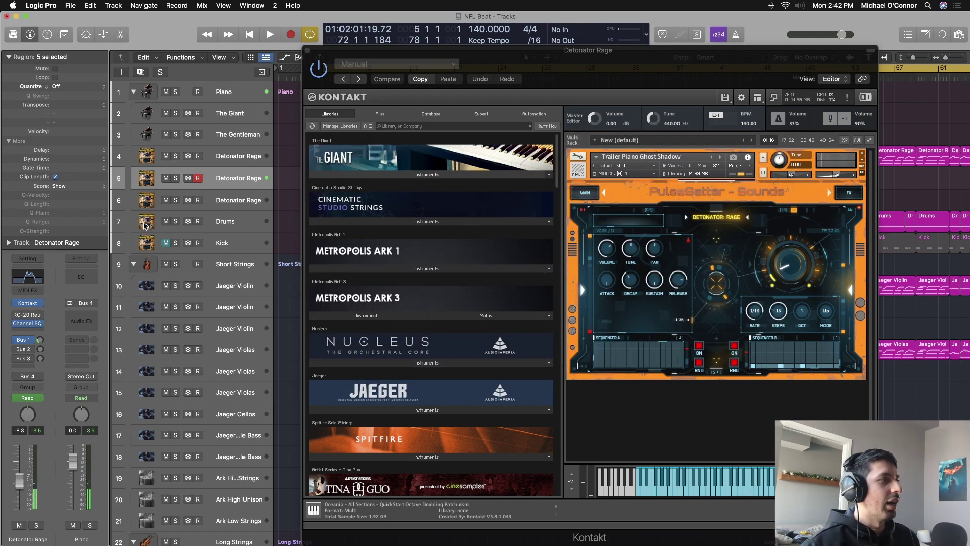
Open RC-20 Retro Color with its preset browser showing Vinyl 1, close Kontakt and move the plug-in clear of the regions.
click(29, 318)
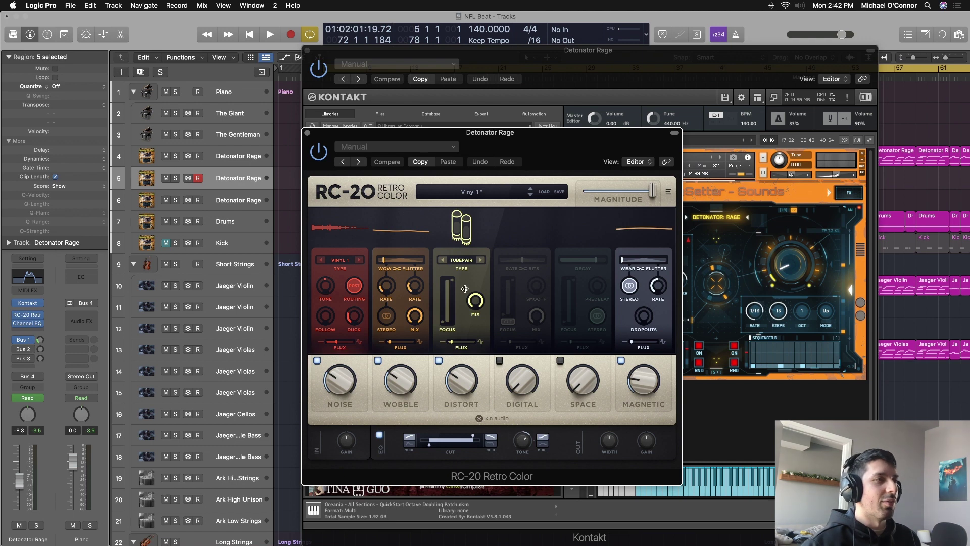
click(470, 191)
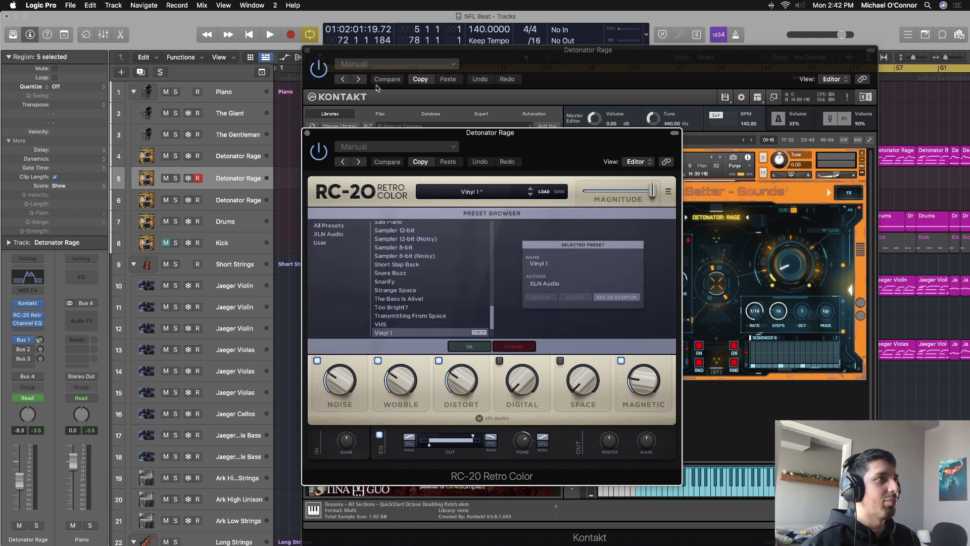
click(306, 50)
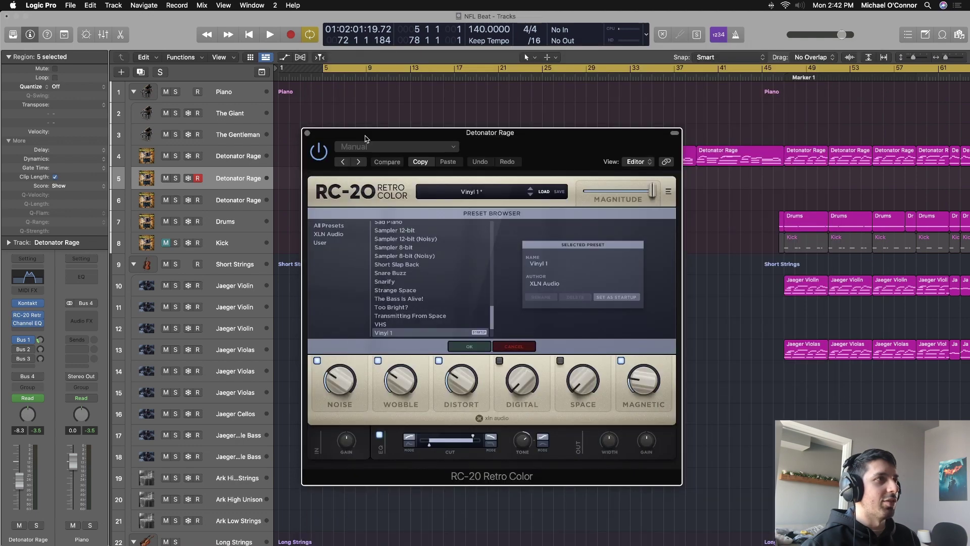
drag(366, 138, 617, 204)
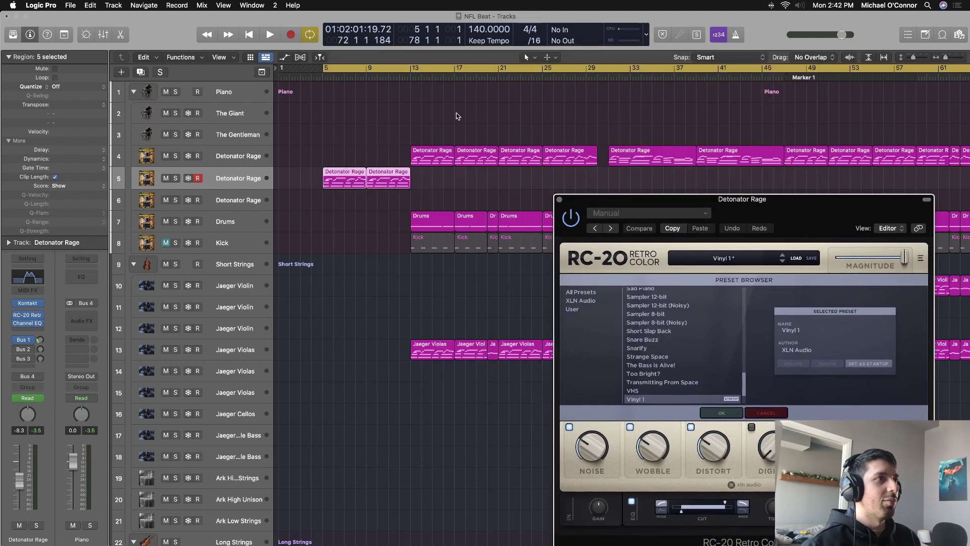
Play the soloed Detonator Rage track from bar 5 with RC-20 in view, and close the plug-in.
double_click(325, 79)
click(175, 178)
drag(779, 214, 616, 113)
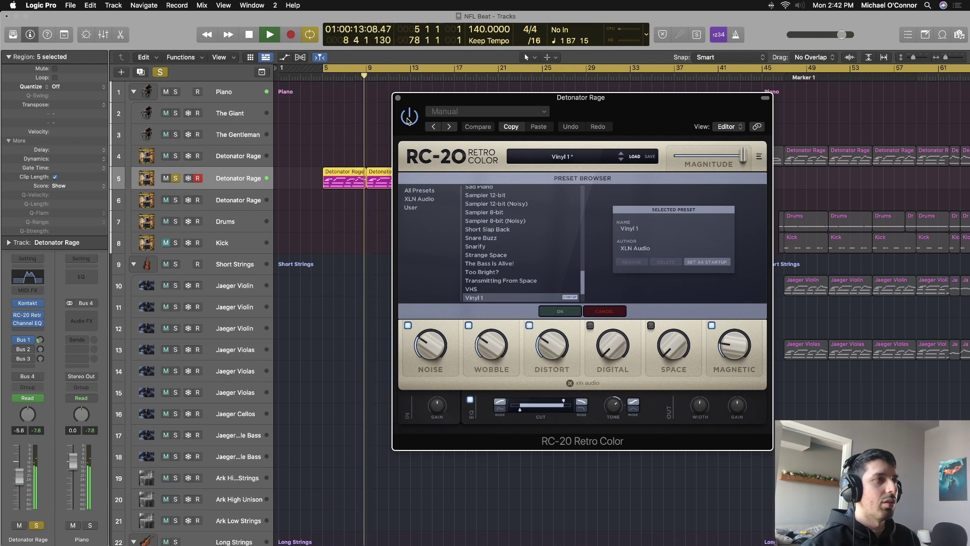
click(398, 97)
Select the two Detonator Rage intro regions, examine their notes in the Piano Roll, and stop playback and close the editor.
drag(343, 154, 375, 177)
key(p)
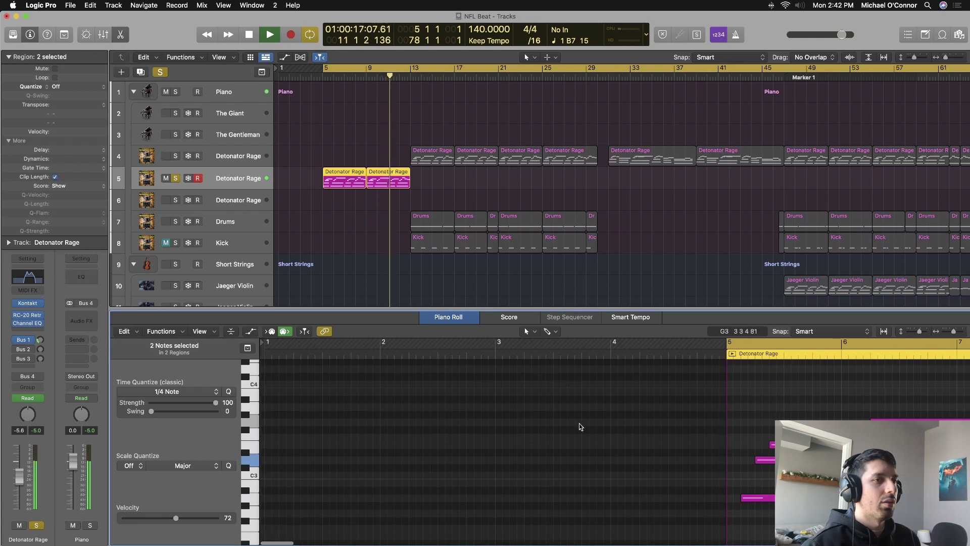
key(z)
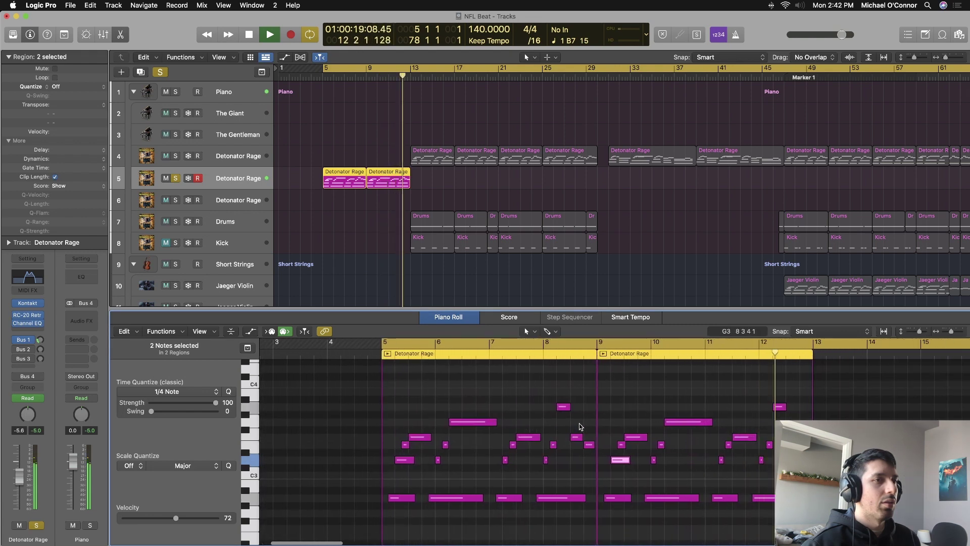
key(space)
key(p)
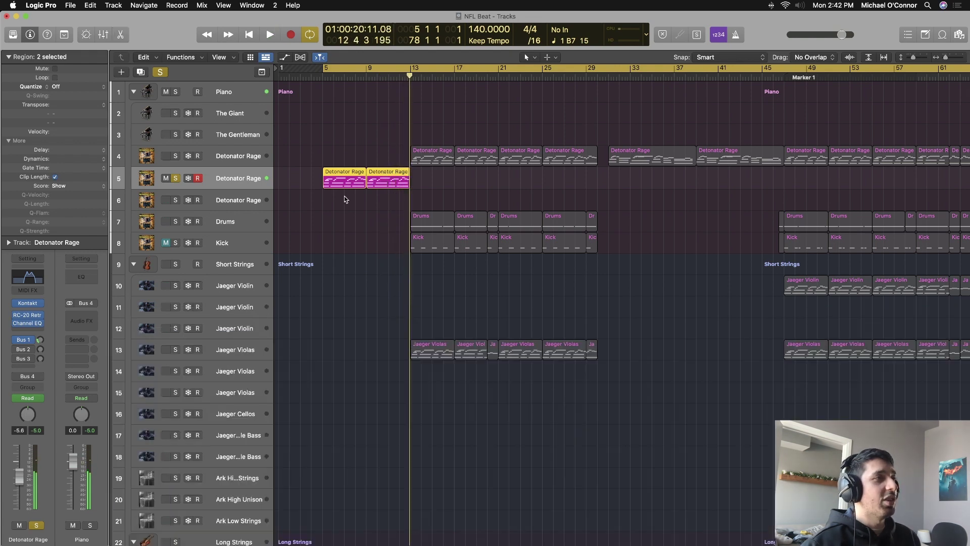
Clear the current solo, solo the Drums track, turn off cycle mode and play from just before bar 13.
click(161, 73)
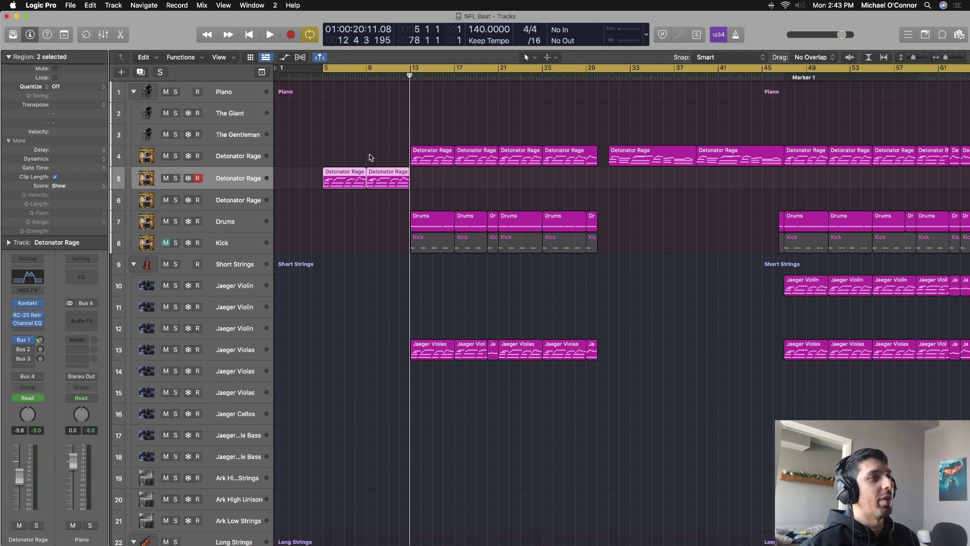
scroll(576, 134, down, 5)
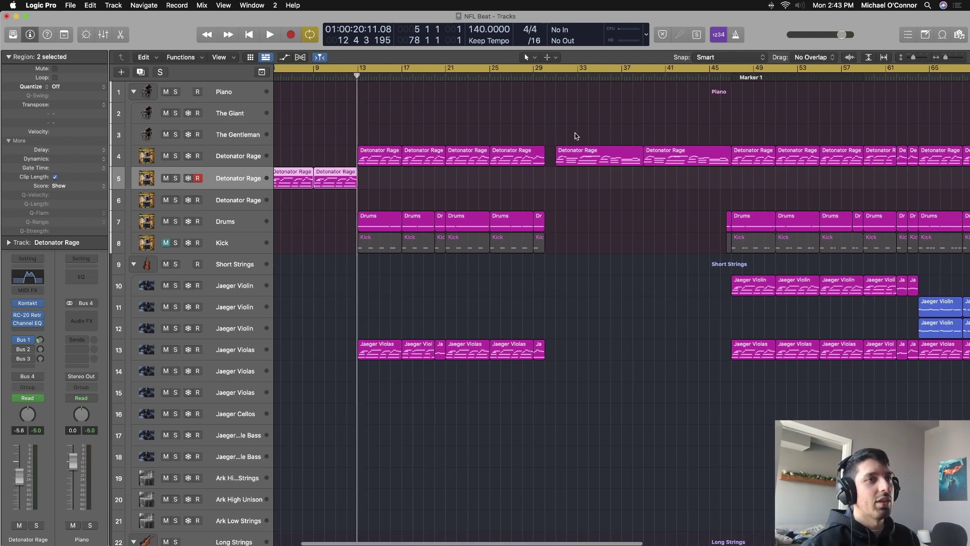
scroll(576, 134, up, 6)
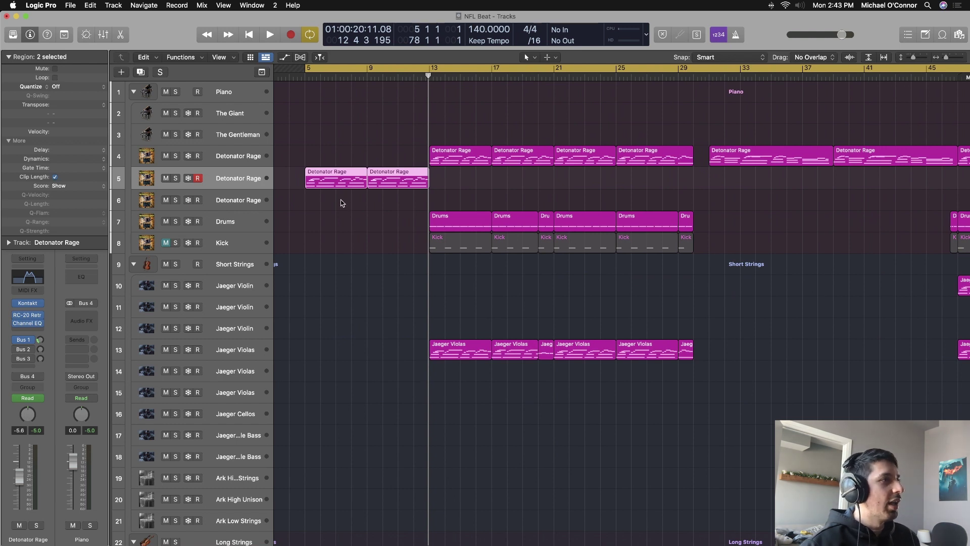
click(233, 219)
key(s)
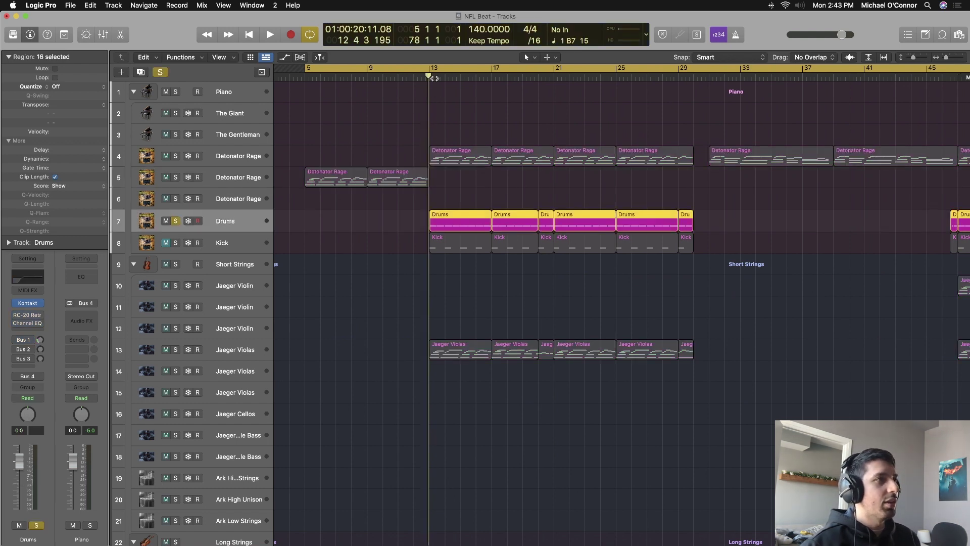
click(437, 73)
key(space)
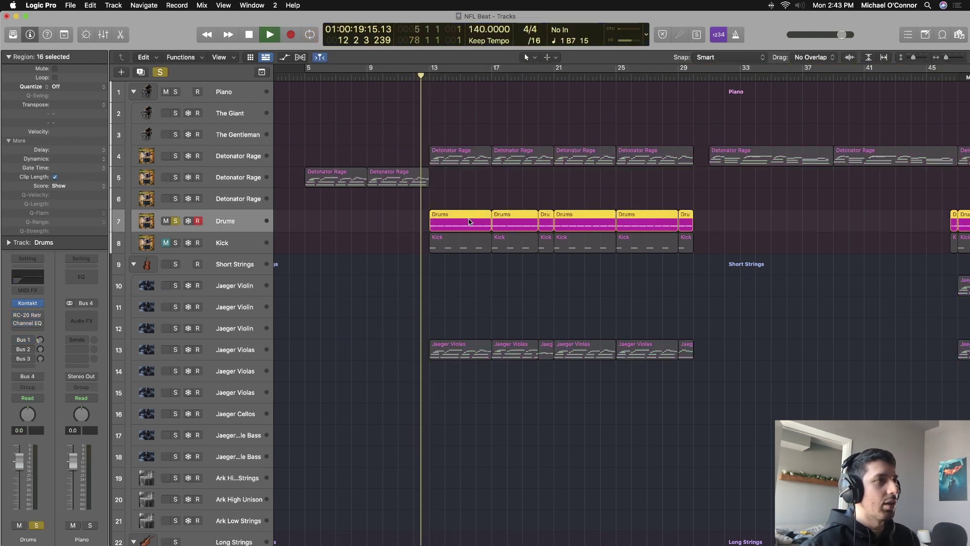
Look over the Drums track's Hybrid Trap kit in Kontakt during playback, close it and enlarge the track heights.
click(28, 304)
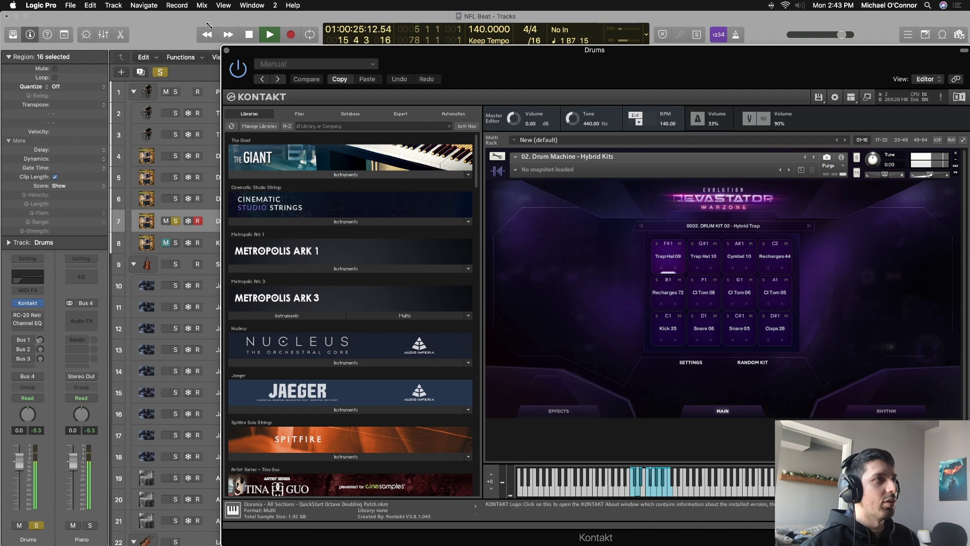
click(227, 51)
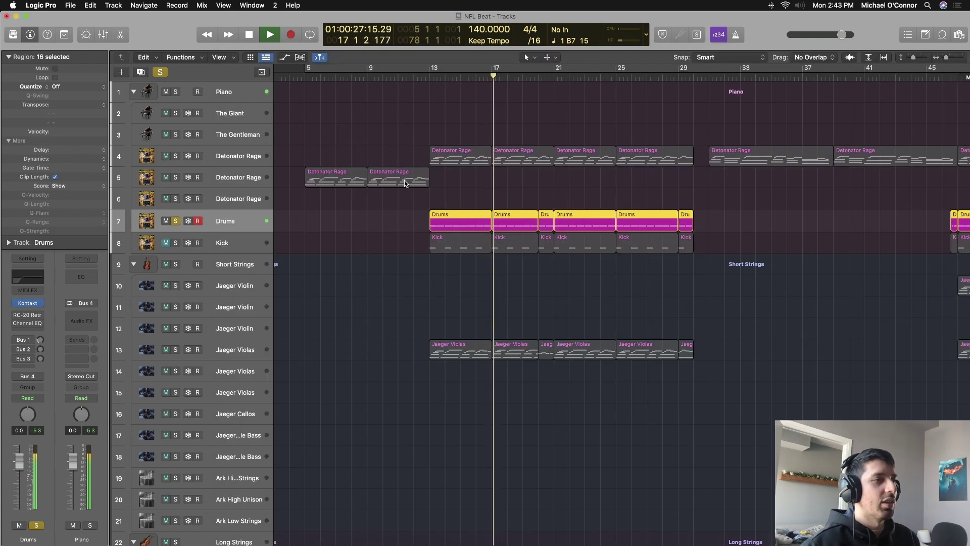
scroll(539, 209, right, 3)
key(super+Left)
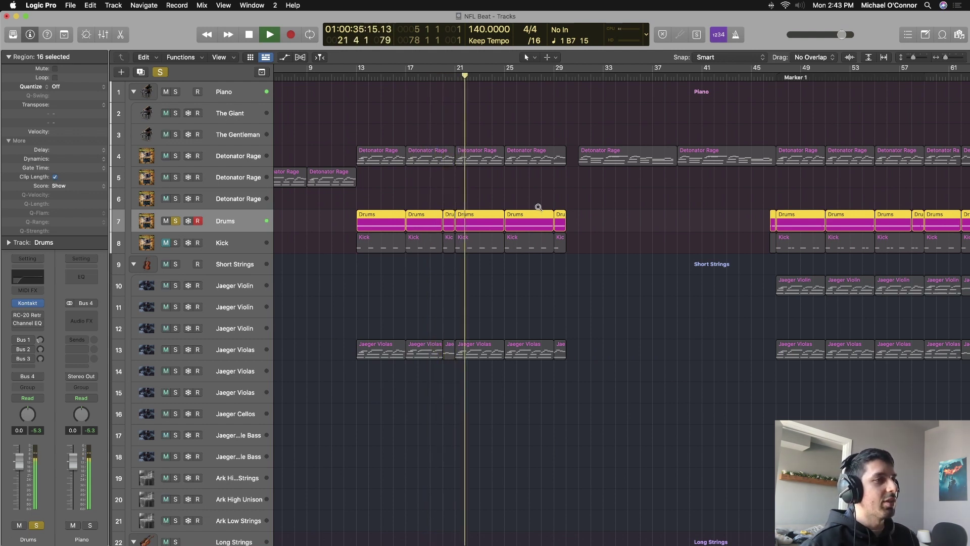
key(super+Down)
key(super+Down)
key(super+Left)
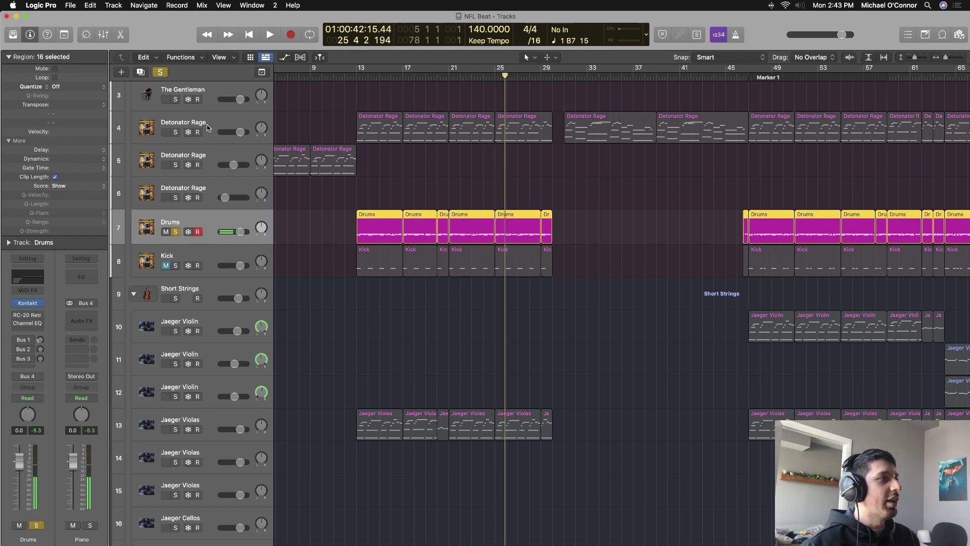
Select the Detonator Rage track with the bar 5 regions again and open its Channel EQ.
click(326, 151)
scroll(325, 148, up, 2)
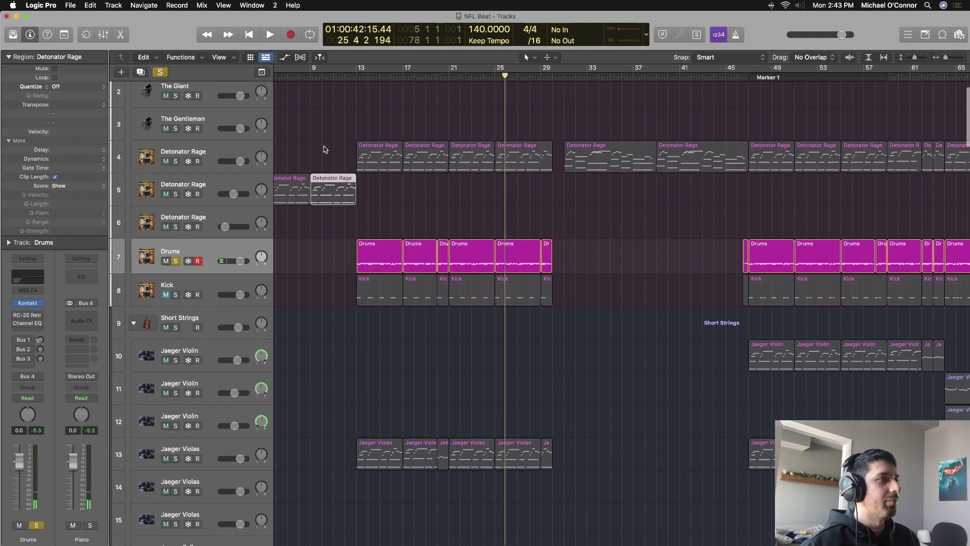
scroll(313, 154, left, 2)
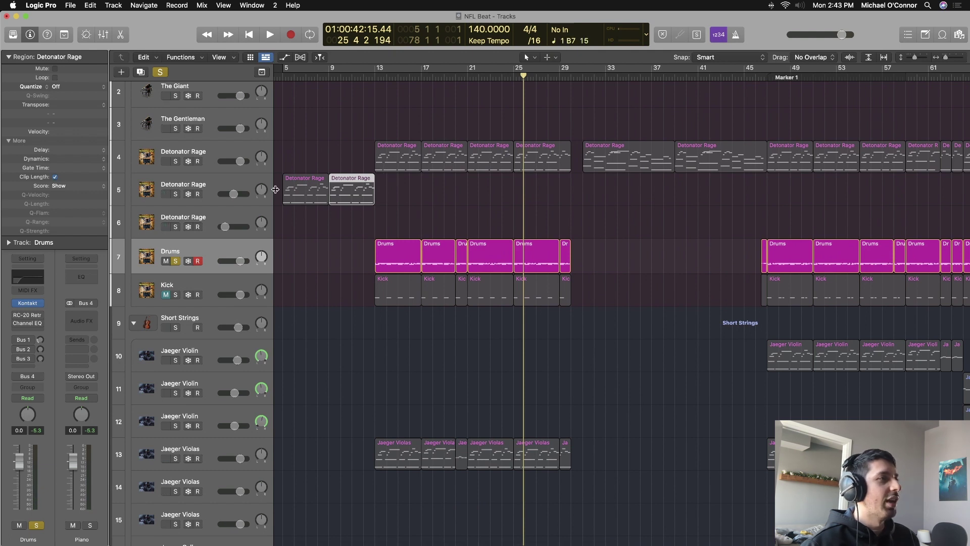
click(244, 188)
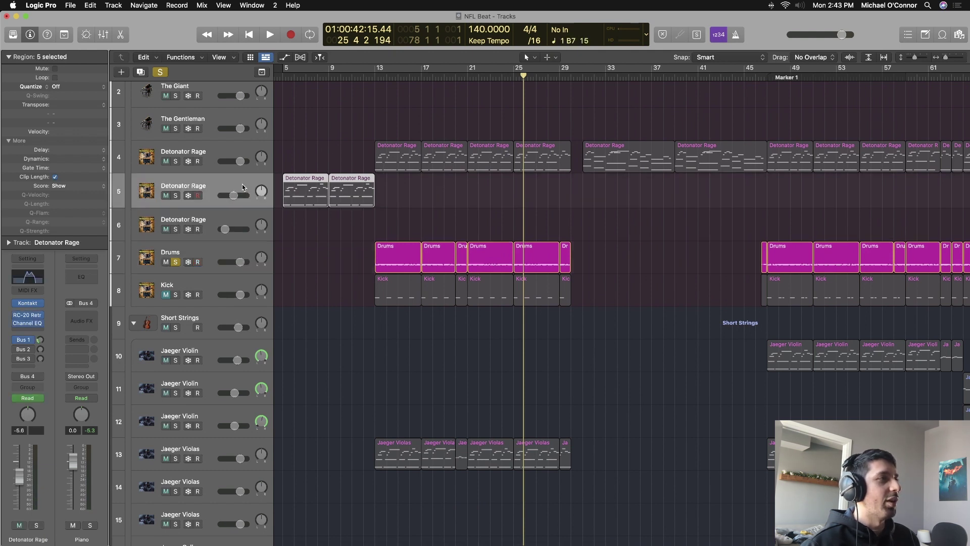
click(29, 280)
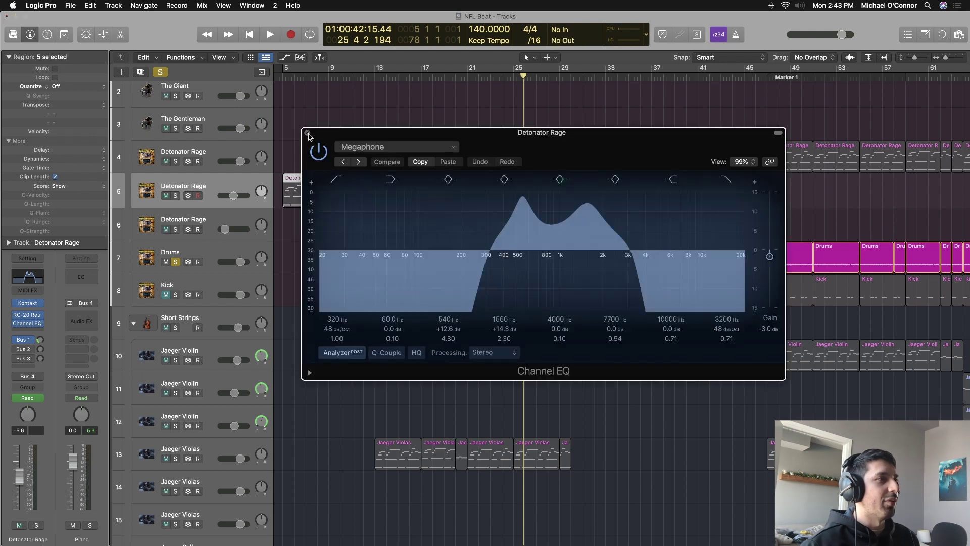
Close the Channel EQ, solo the Detonator Rage track with the bar 13 regions instead of Drums, and play a few bars from bar 13.
click(308, 136)
click(234, 153)
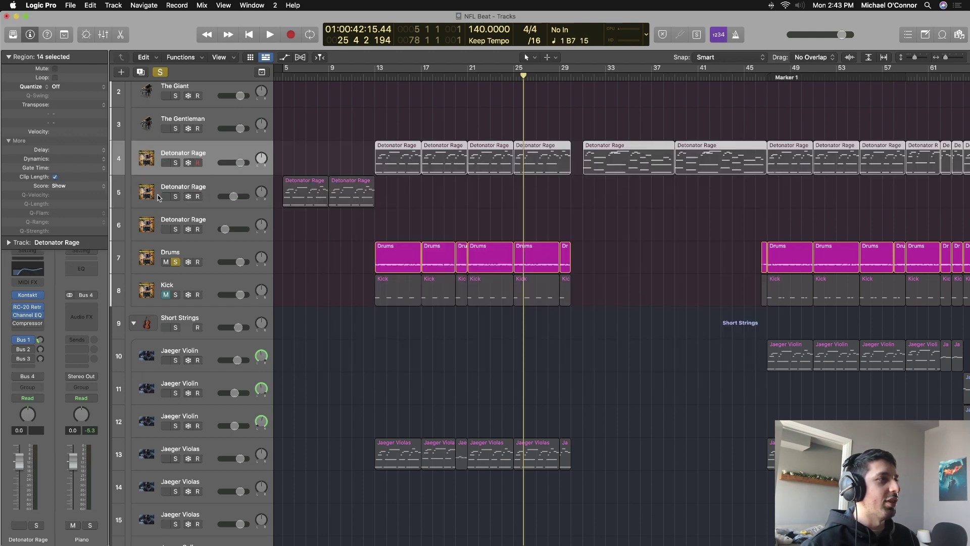
click(176, 162)
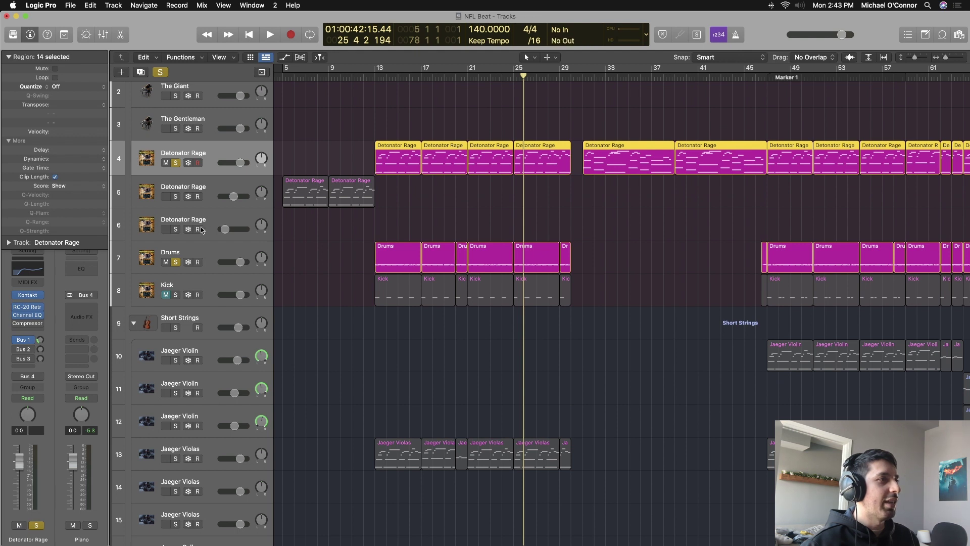
click(175, 261)
key(shift+space)
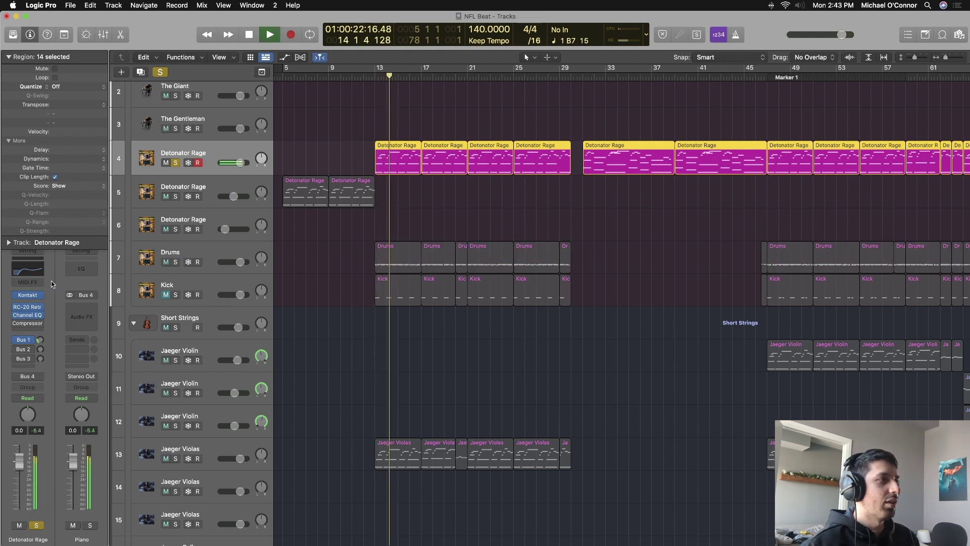
mouse_move(38, 306)
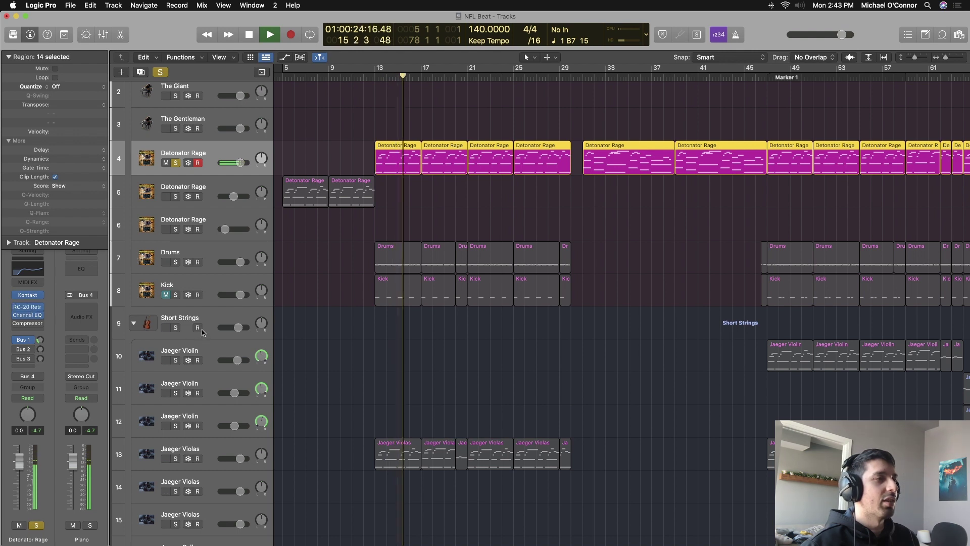
key(space)
Solo the Drums track as well, set the cycle range from bar 13 to bar 30, and play both parts briefly.
click(175, 262)
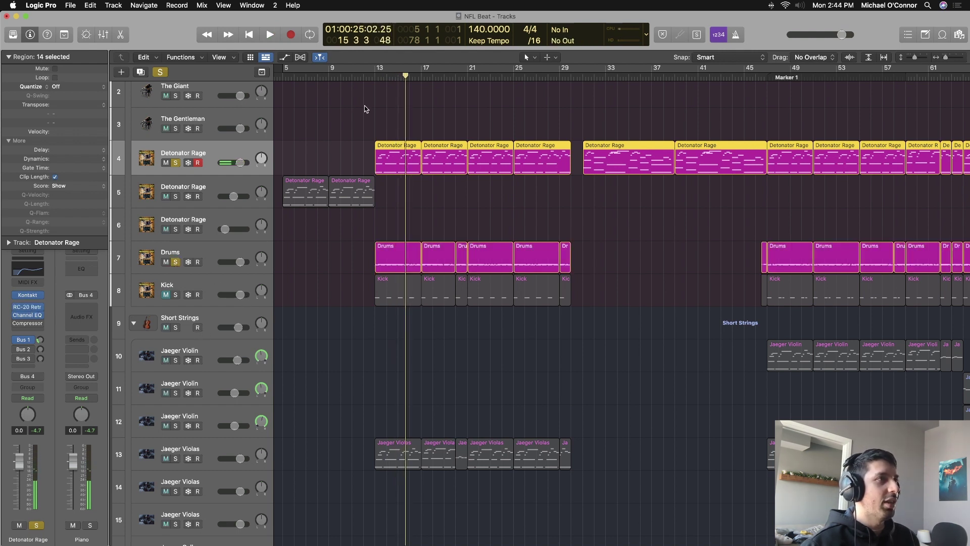
drag(374, 71, 571, 71)
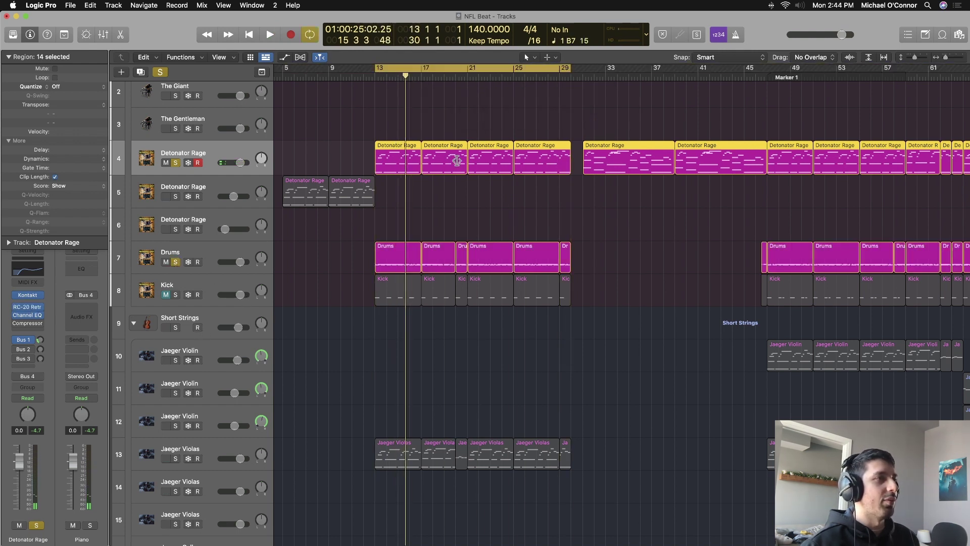
key(space)
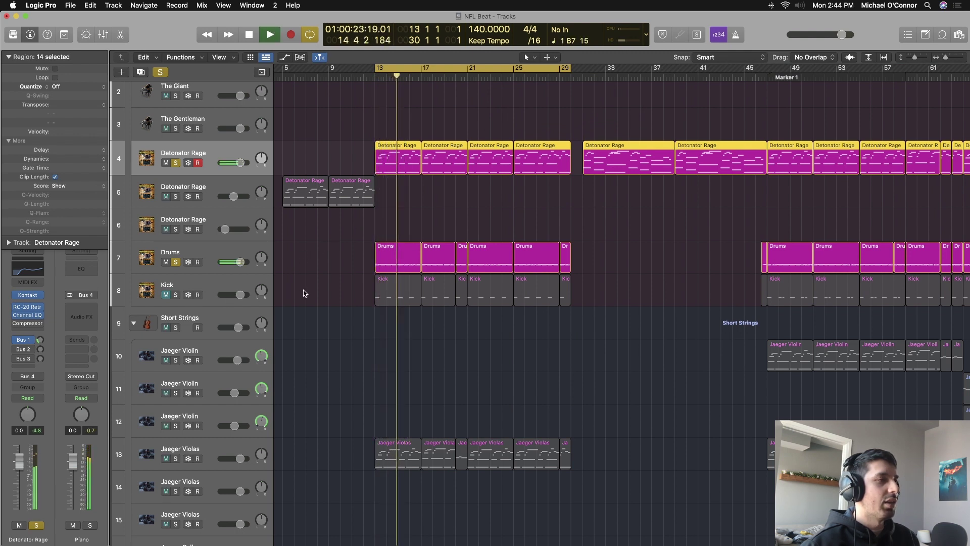
key(space)
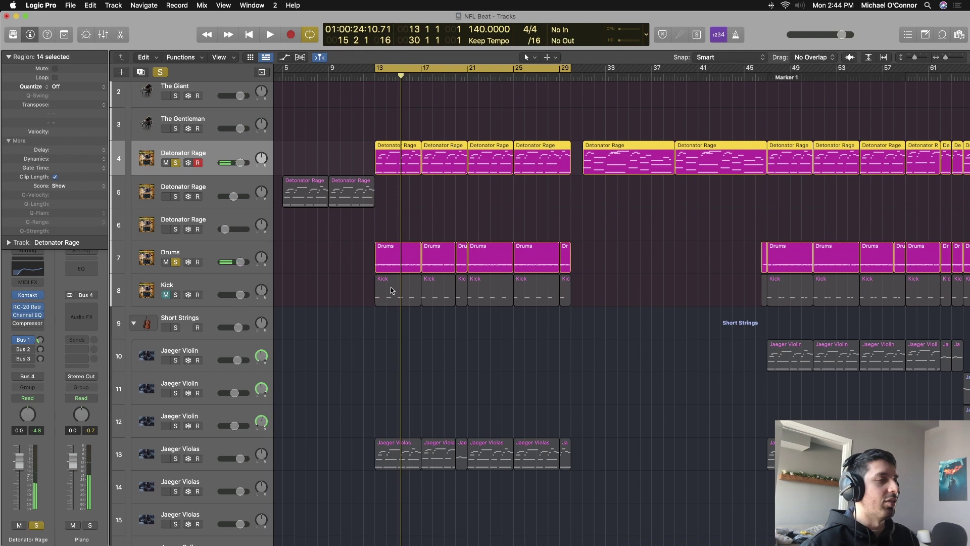
Select the Jaeger Violas track with the bar 13 regions, add it to the soloed tracks and play the cycle.
scroll(392, 285, down, 2)
scroll(333, 272, down, 2)
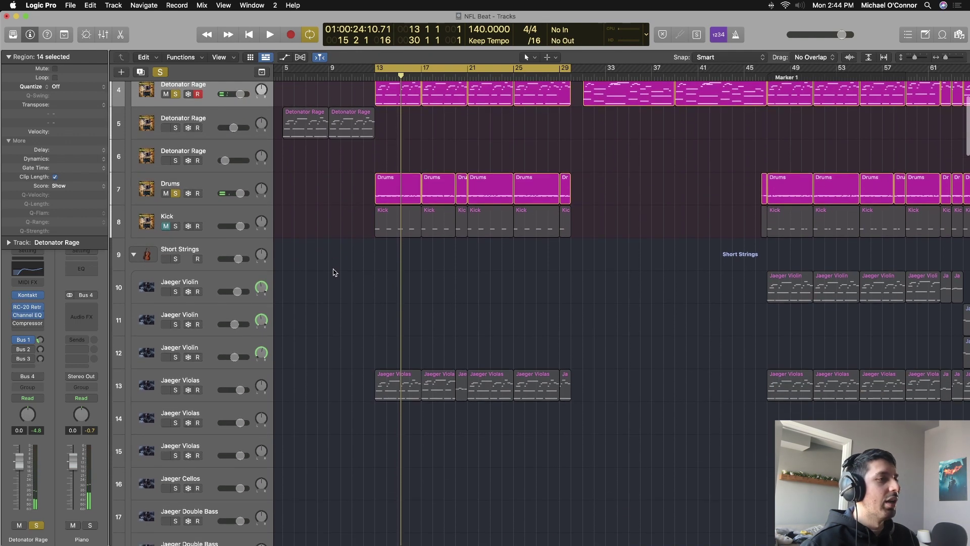
click(216, 386)
scroll(399, 182, up, 3)
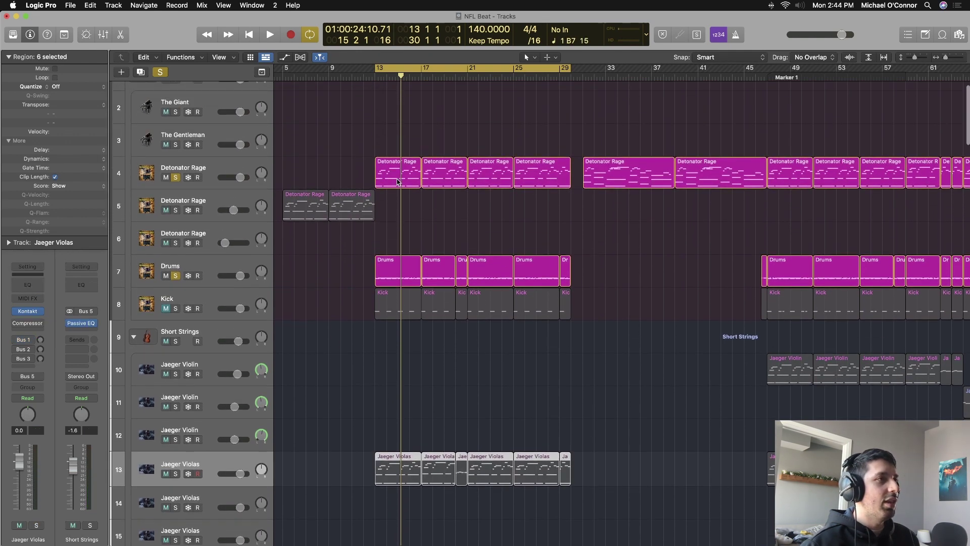
click(398, 179)
scroll(398, 179, down, 3)
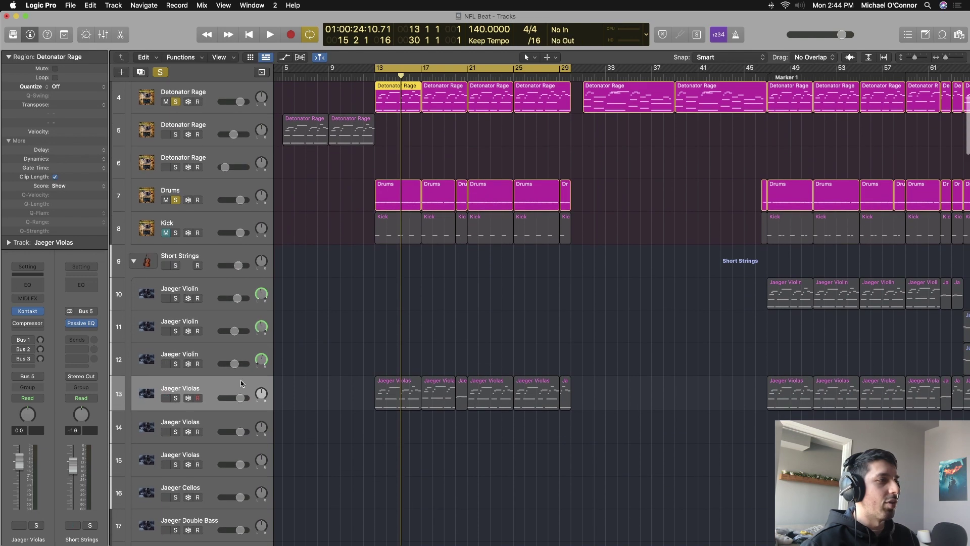
click(234, 386)
click(176, 398)
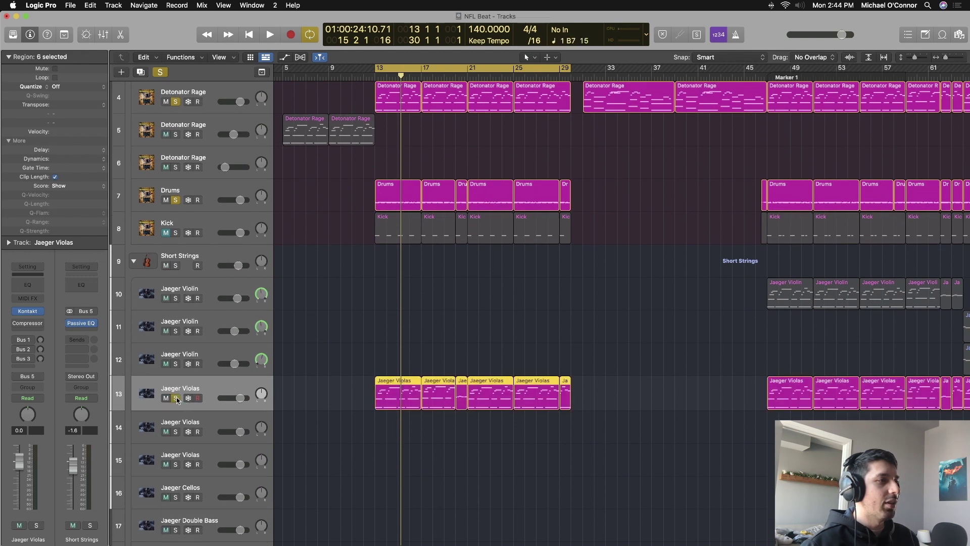
key(space)
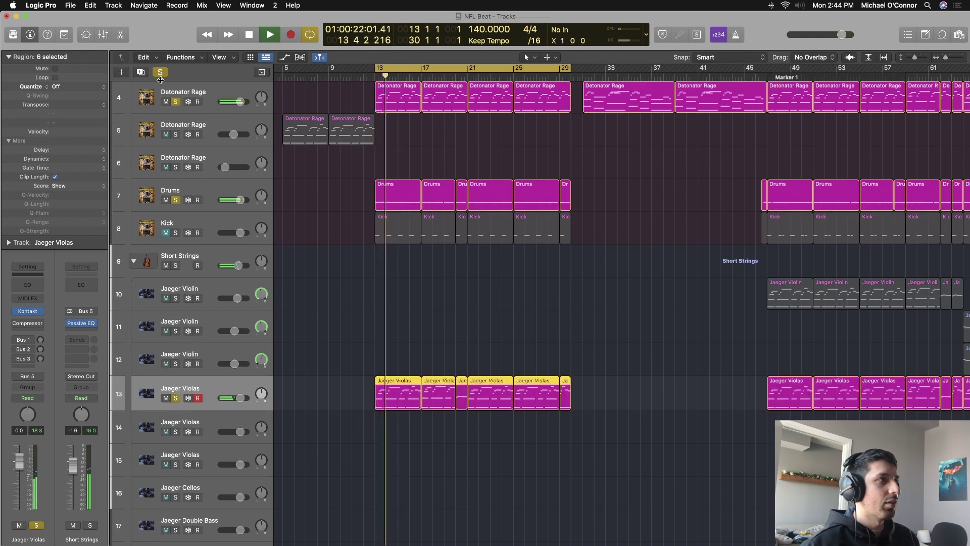
Solo only the Jaeger Violas track during playback, stop, and point out the bar 5 Detonator Rage track before reselecting Jaeger Violas.
key(s)
key(s)
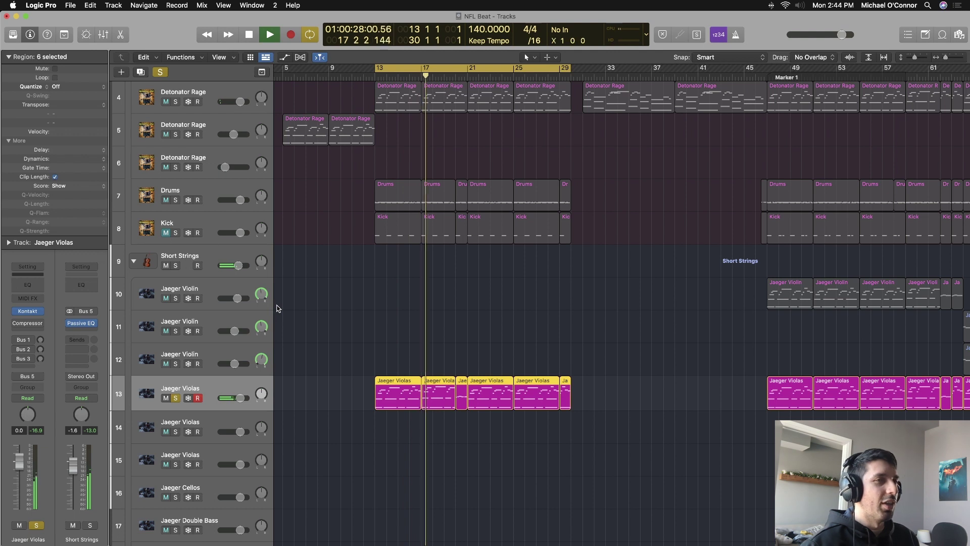
key(space)
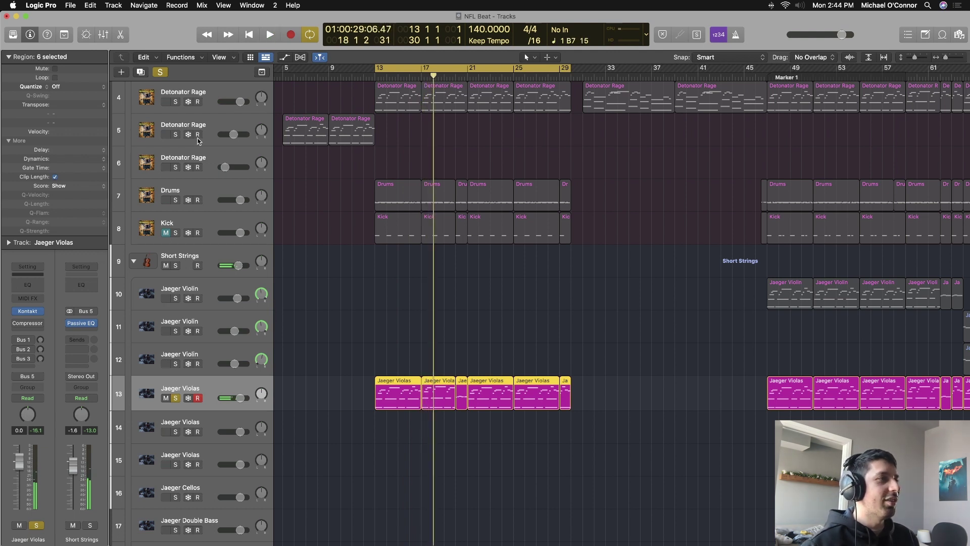
click(202, 133)
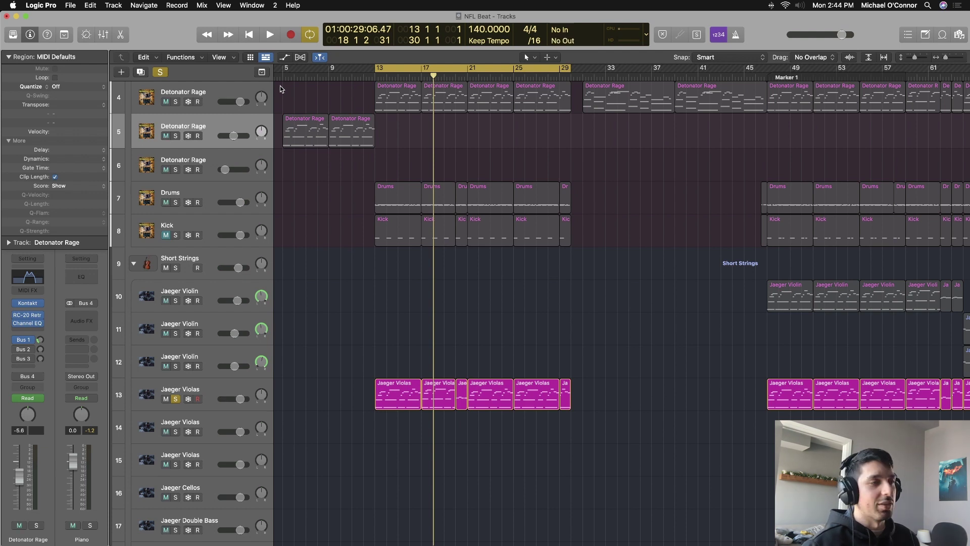
click(220, 394)
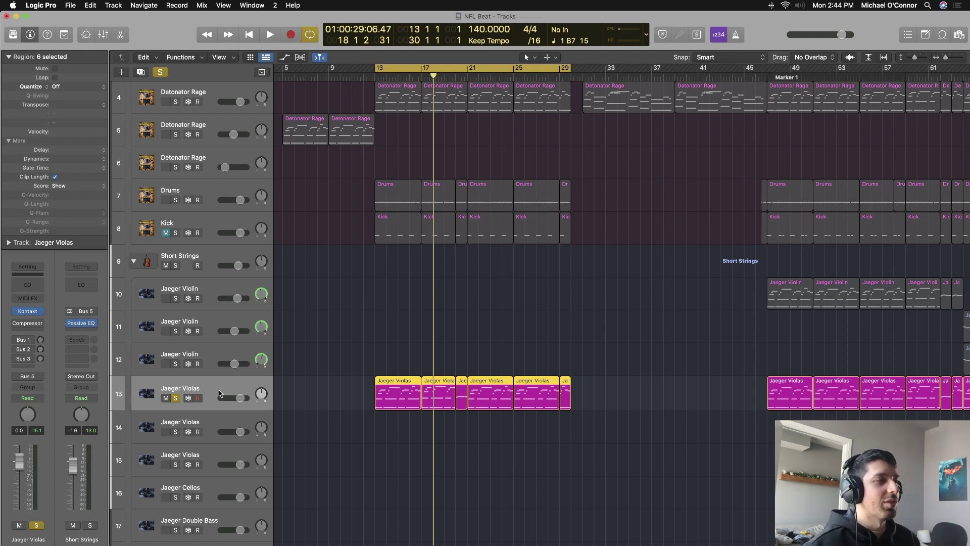
Clear all solos, play the cycle with every track and look over the arrangement from the Piano tracks down to Long Strings.
click(161, 74)
key(space)
scroll(436, 241, down, 10)
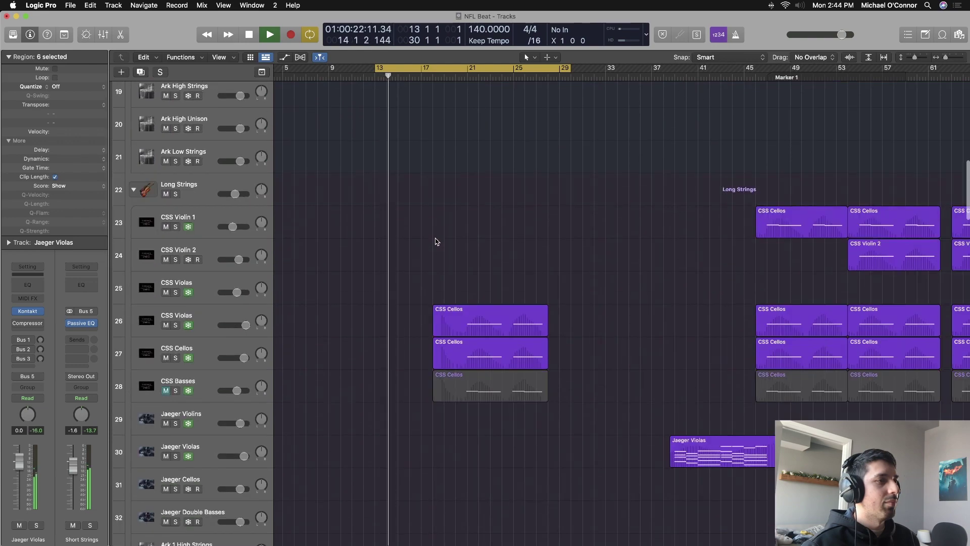
scroll(436, 241, up, 14)
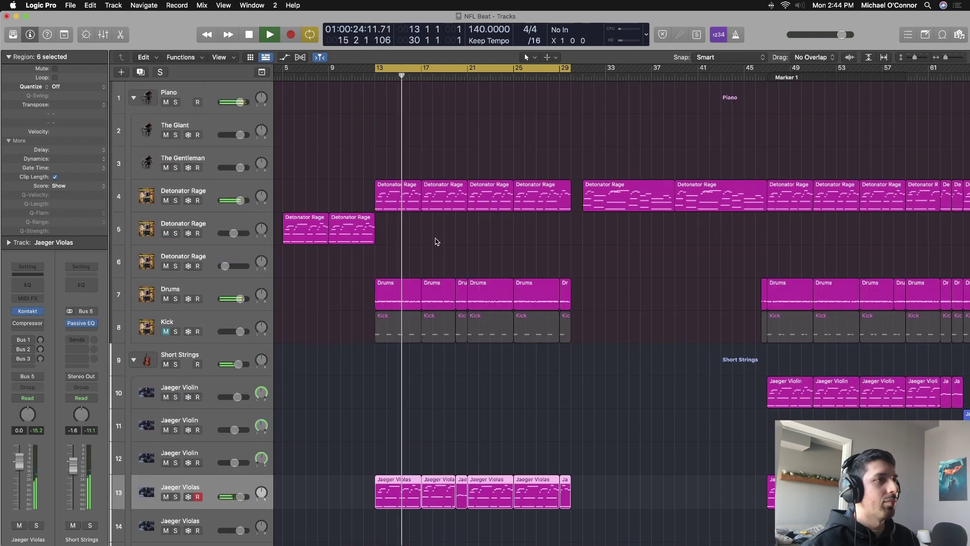
scroll(437, 242, down, 8)
scroll(437, 241, up, 2)
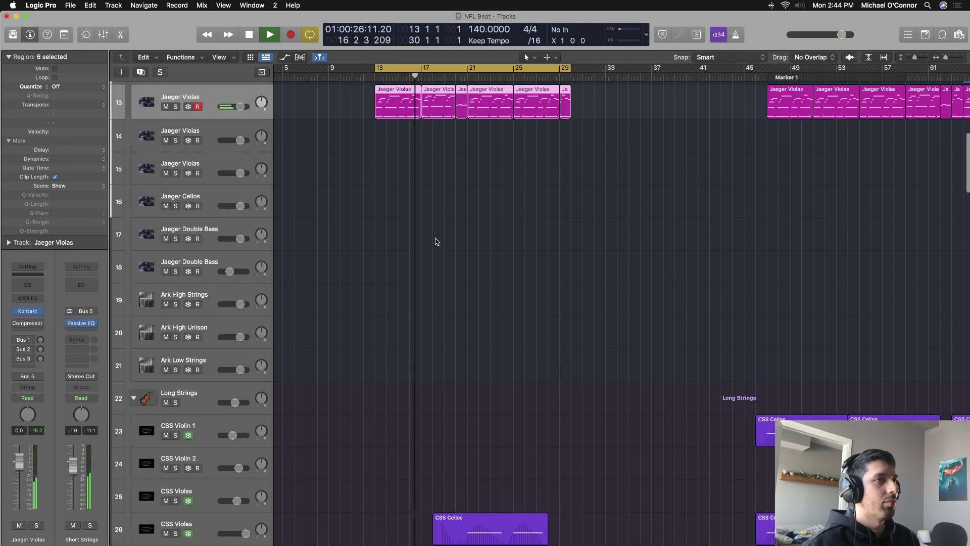
scroll(437, 242, up, 9)
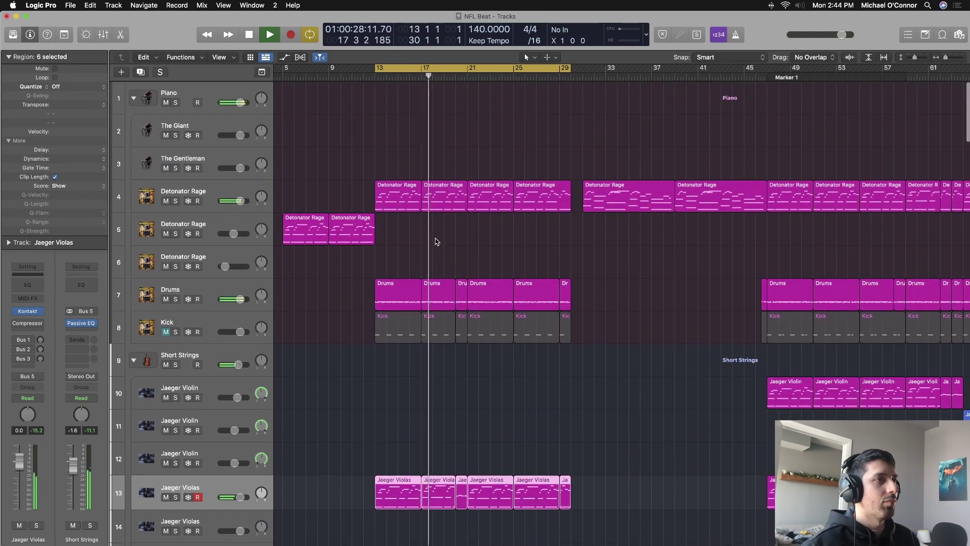
scroll(437, 241, down, 10)
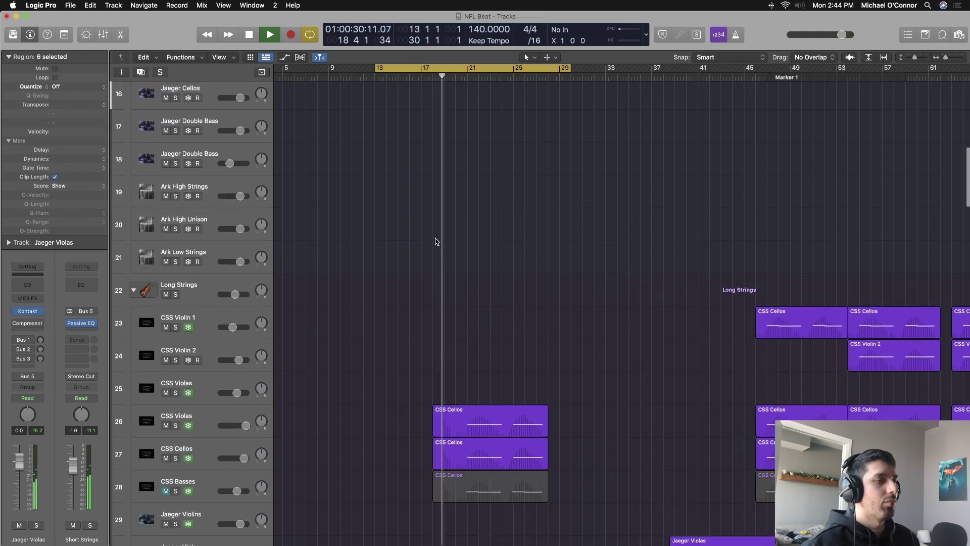
scroll(437, 241, down, 1)
Inspect the bar 18 CSS Cellos regions during playback, solo the Long Strings stack and stop playback.
key(cmd+Right)
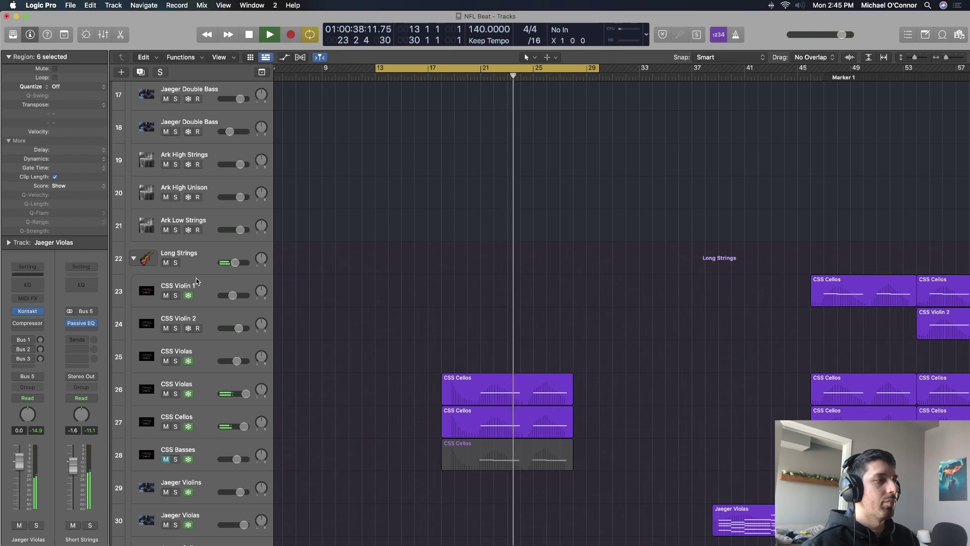
scroll(368, 297, down, 5)
scroll(368, 297, up, 3)
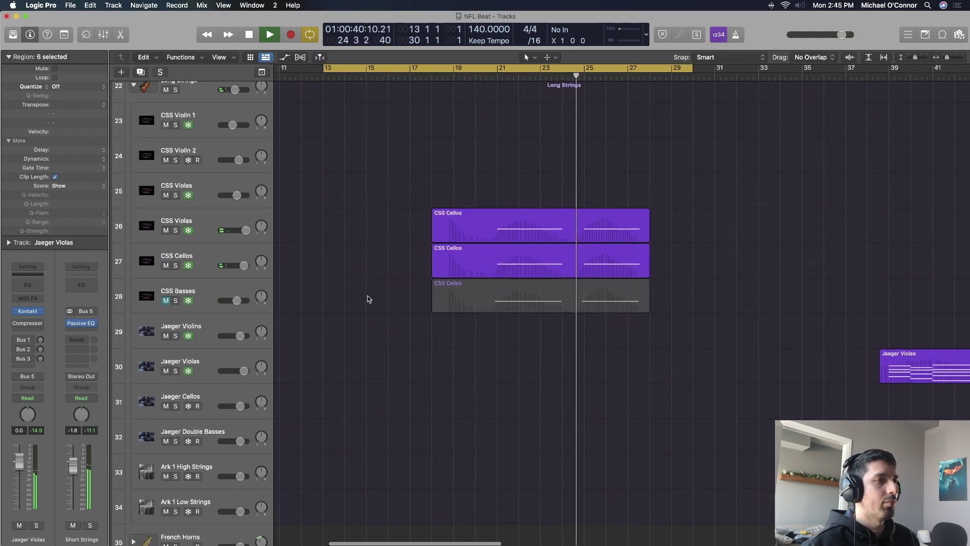
scroll(367, 299, down, 2)
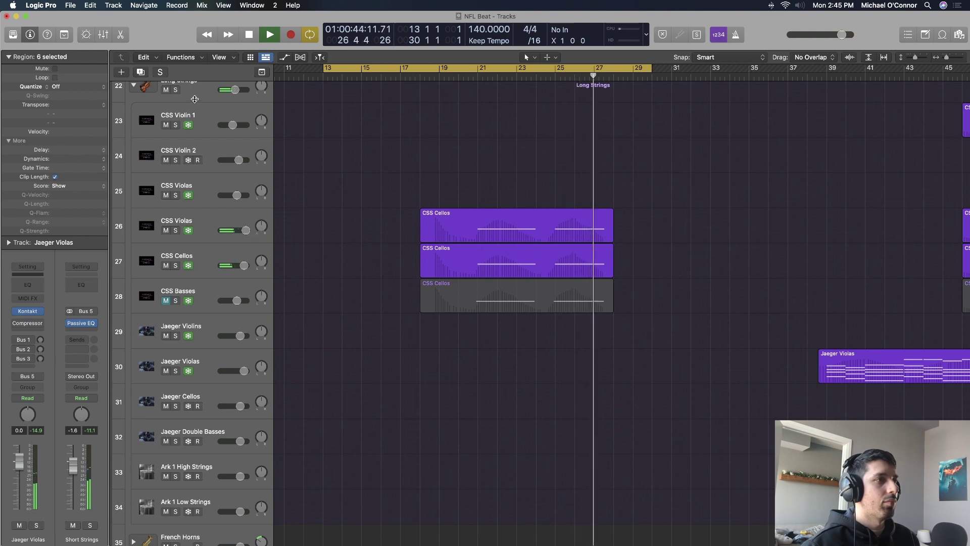
scroll(195, 99, up, 2)
key(space)
scroll(439, 199, right, 3)
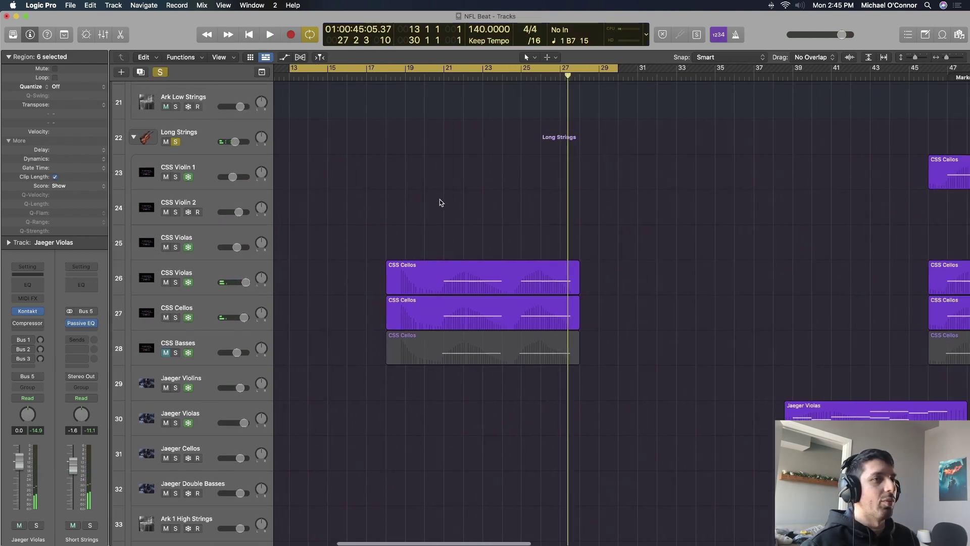
scroll(439, 199, up, 3)
scroll(439, 199, down, 2)
ctrl+alt+click(440, 200)
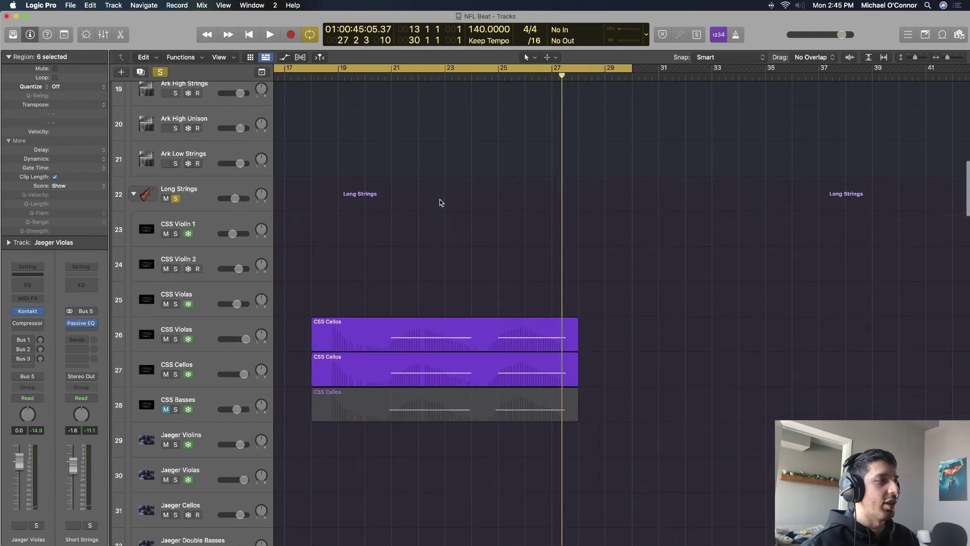
Select and solo the CSS Violas and CSS Cellos tracks with the bar 18 regions, and start playback within those regions.
click(235, 311)
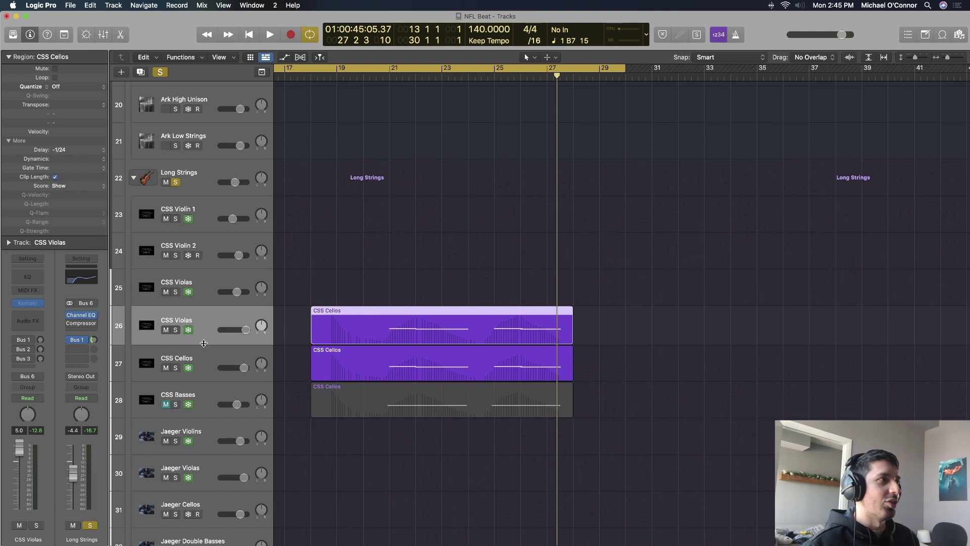
shift+click(205, 359)
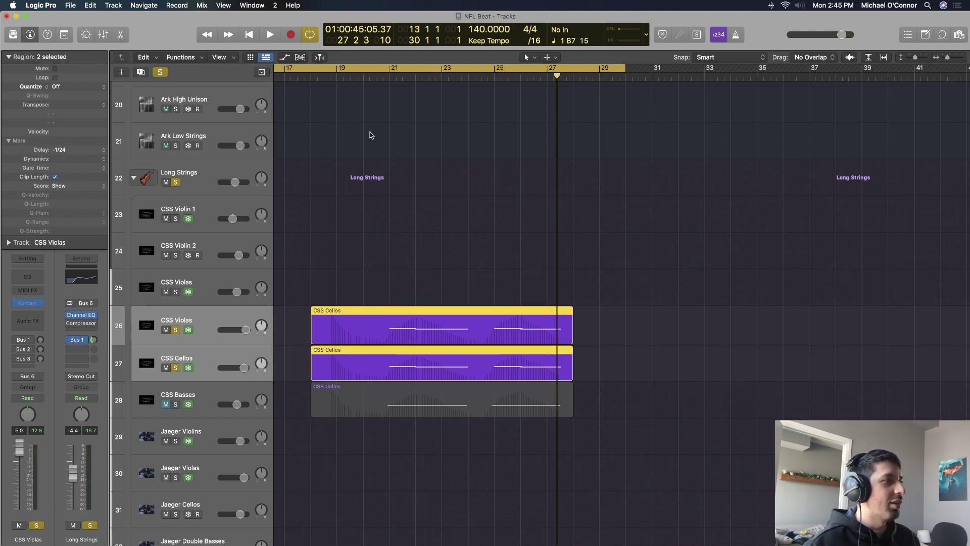
double_click(376, 80)
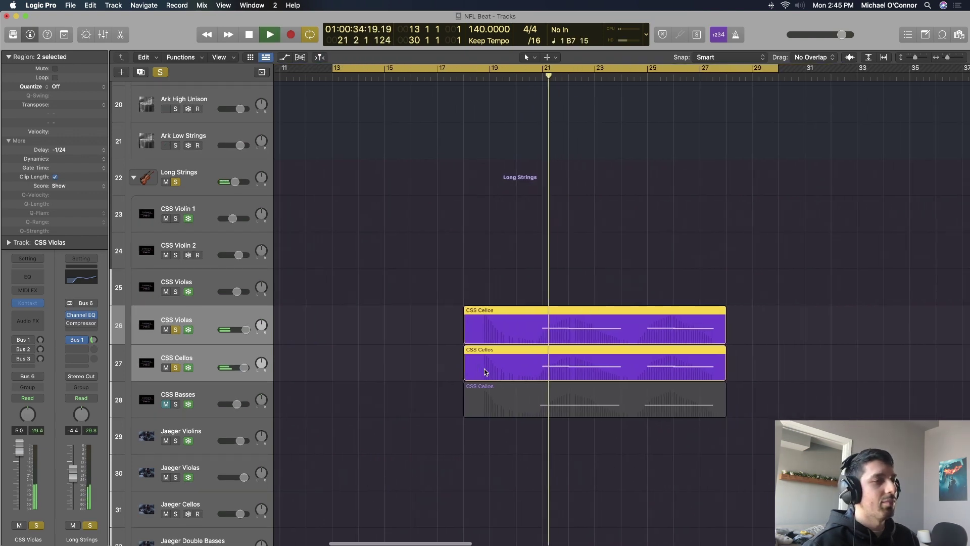
Examine the notes of the two selected CSS Cellos regions in the Piano Roll during playback, and close the editor.
double_click(506, 331)
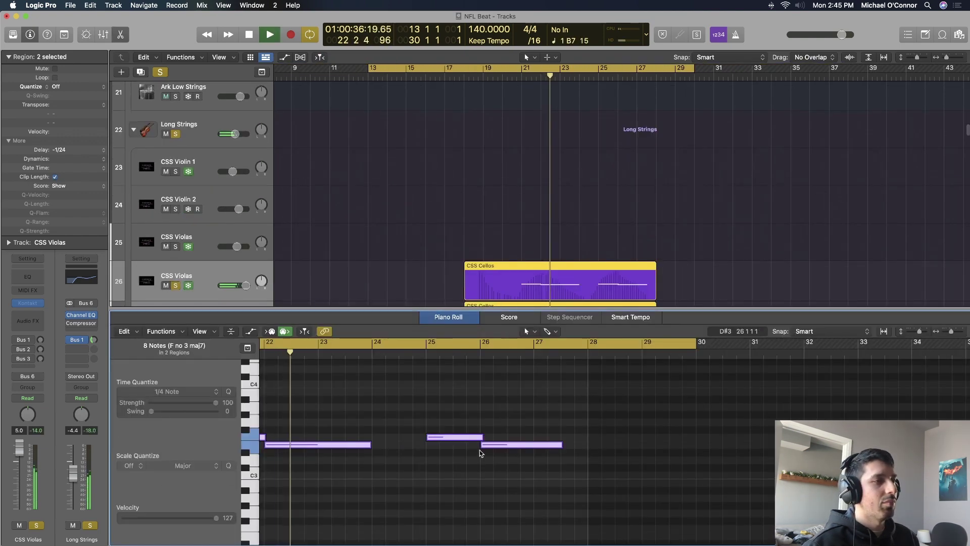
key(super+Left)
scroll(480, 451, up, 5)
scroll(480, 449, down, 10)
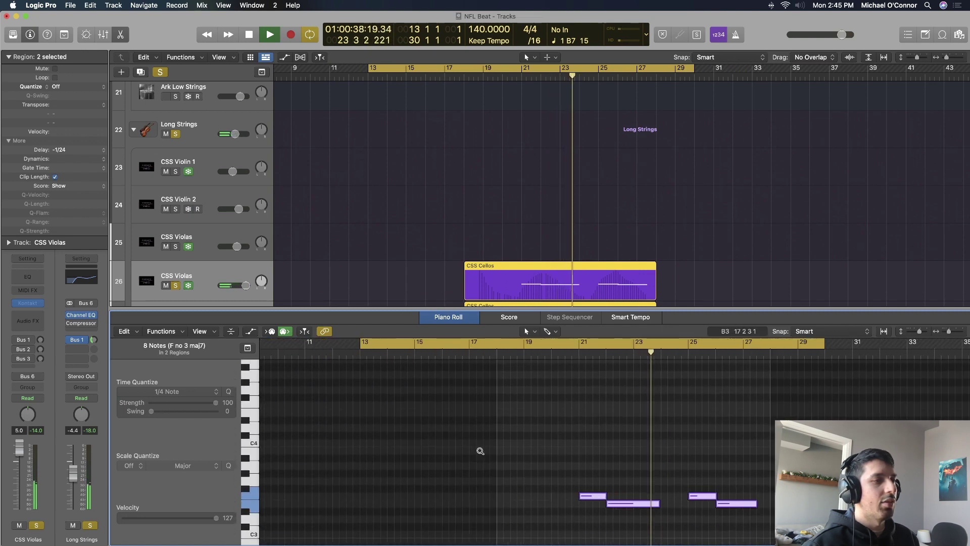
key(super+Left)
scroll(480, 450, up, 5)
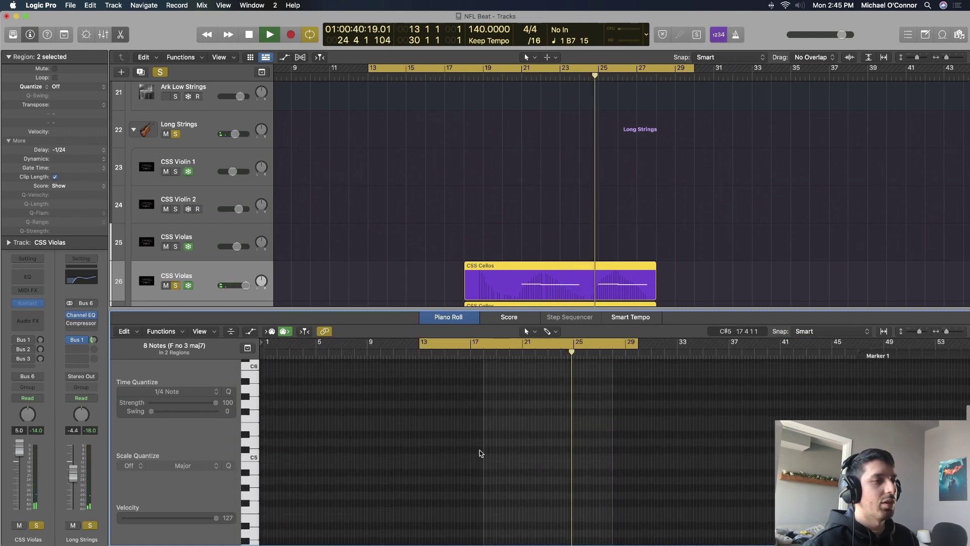
key(e)
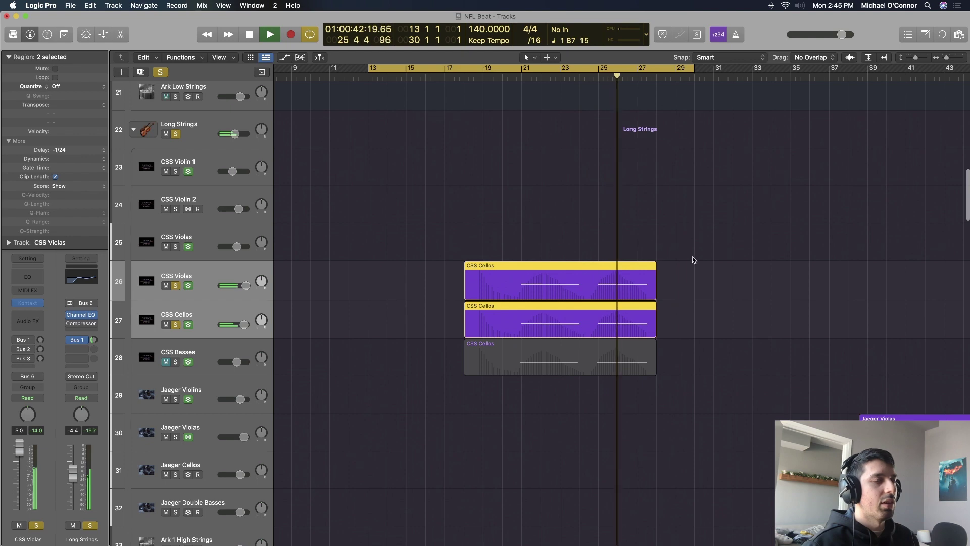
scroll(692, 256, right, 5)
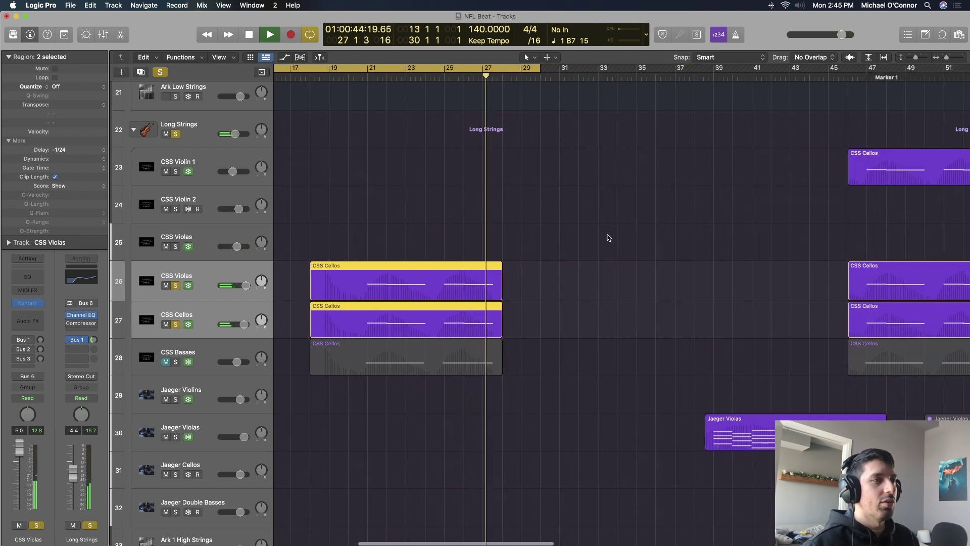
Stop playback and clear all track solos.
scroll(608, 232, up, 15)
key(space)
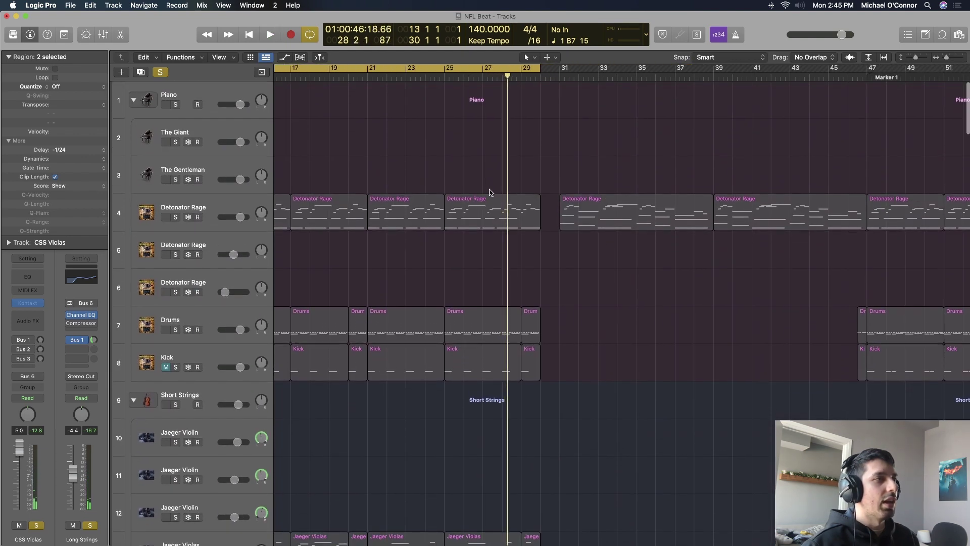
right_click(489, 190)
click(163, 75)
click(164, 75)
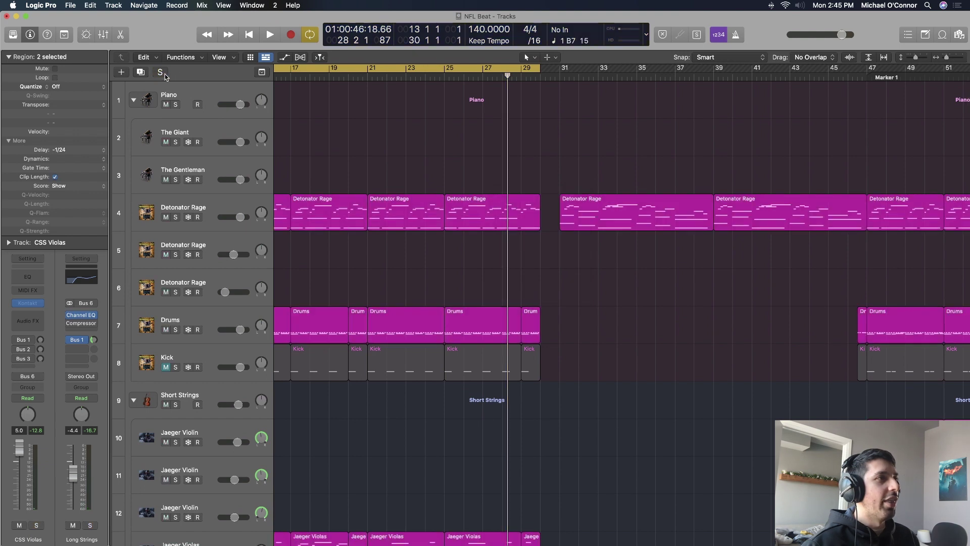
Set the cycle range from bar 31 to bar 47.
click(534, 66)
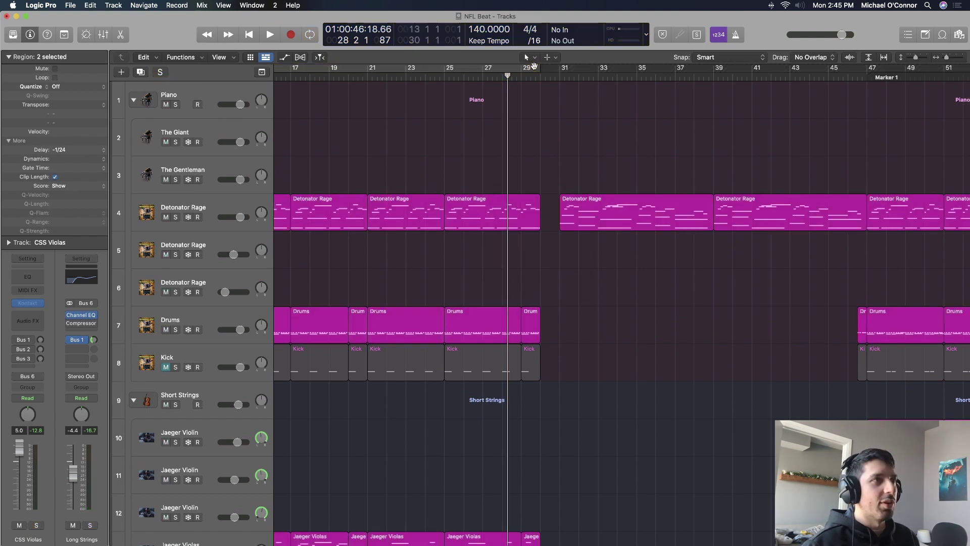
drag(556, 71, 867, 108)
scroll(773, 179, right, 15)
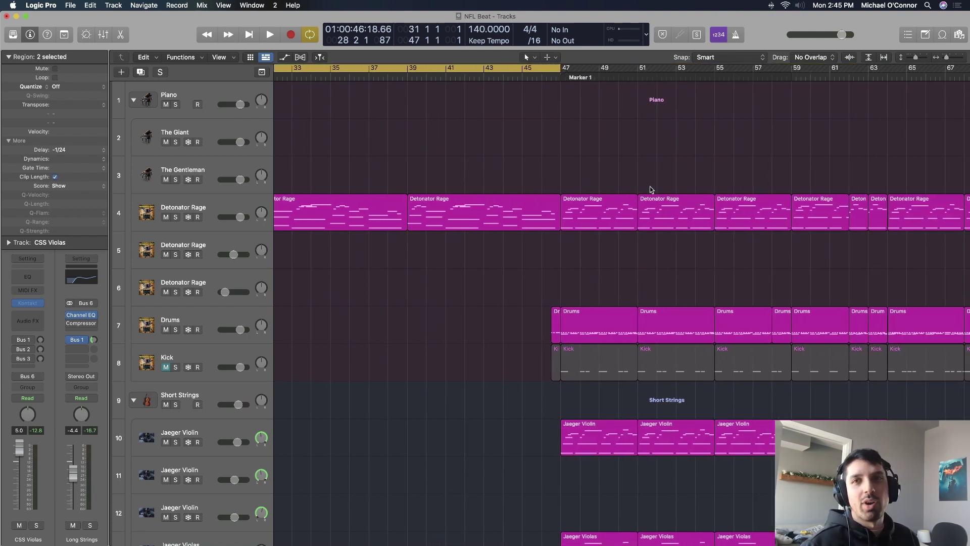
scroll(650, 188, left, 10)
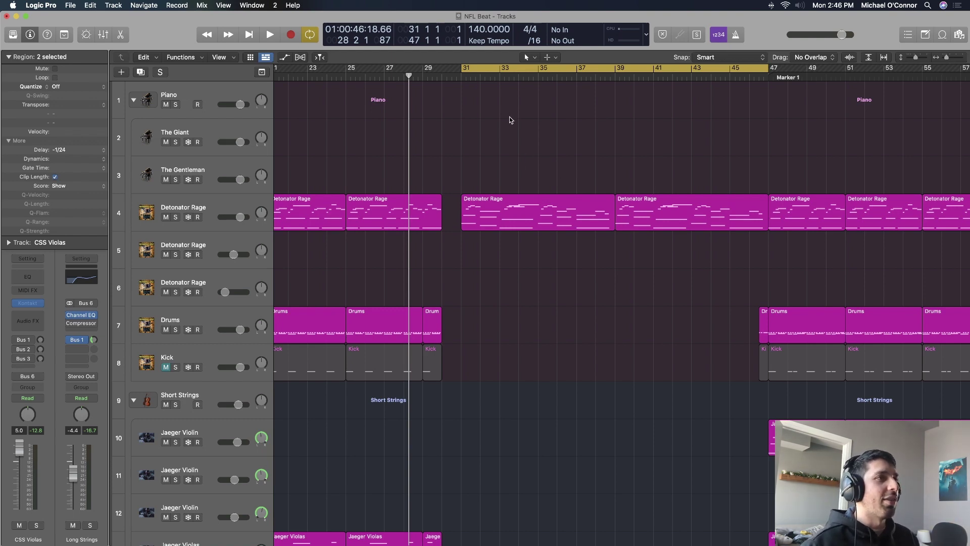
Look over the tracks down to the FX audio regions and start playback from about bar 28.
scroll(464, 86, down, 3)
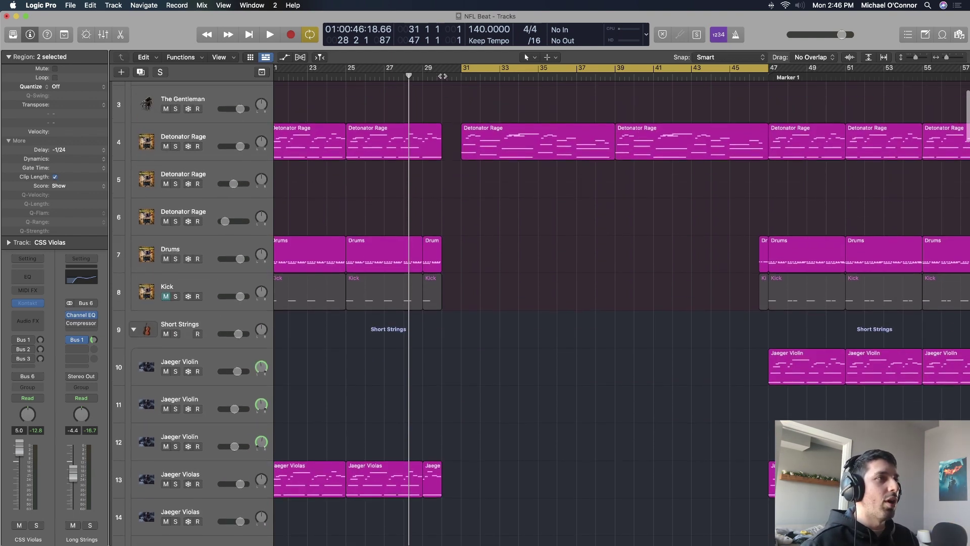
click(458, 78)
scroll(458, 81, down, 10)
scroll(457, 81, down, 20)
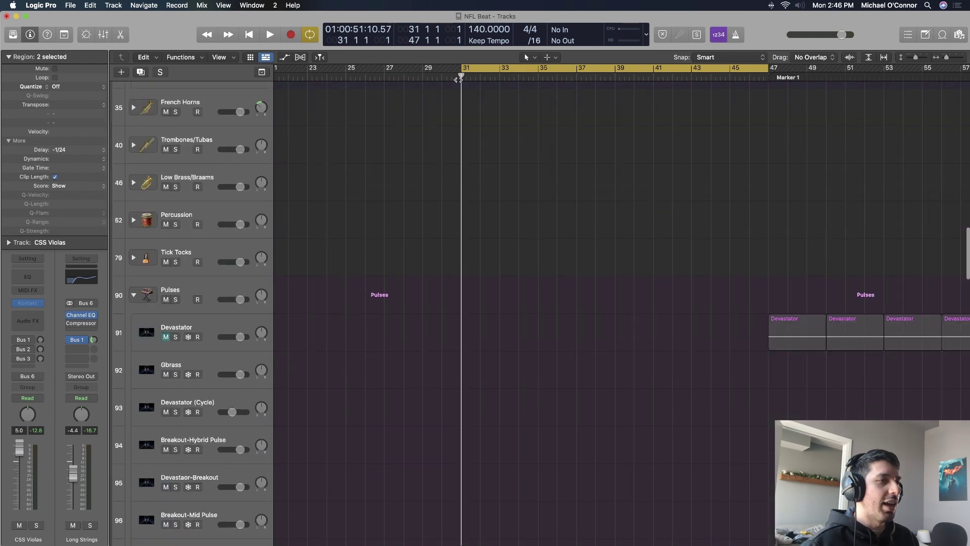
scroll(458, 80, up, 8)
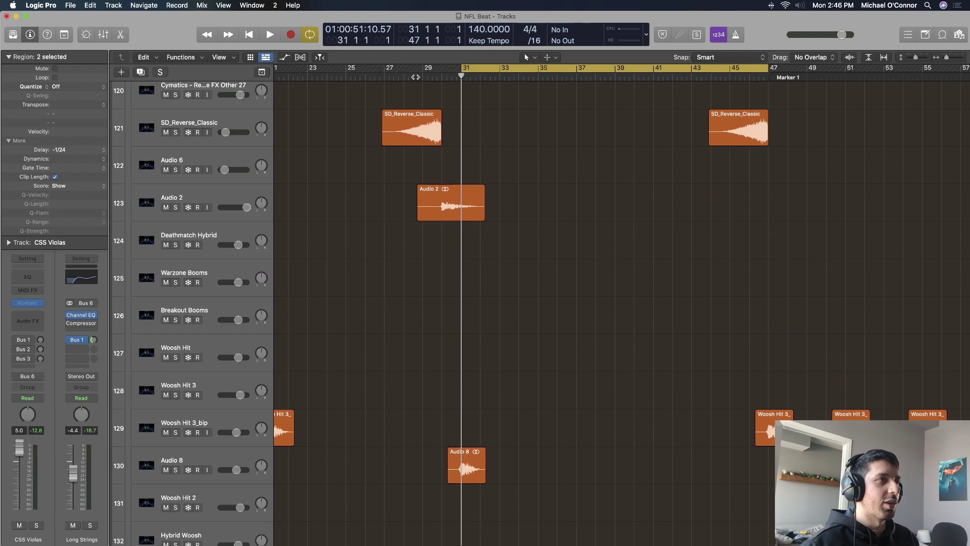
click(415, 77)
key(space)
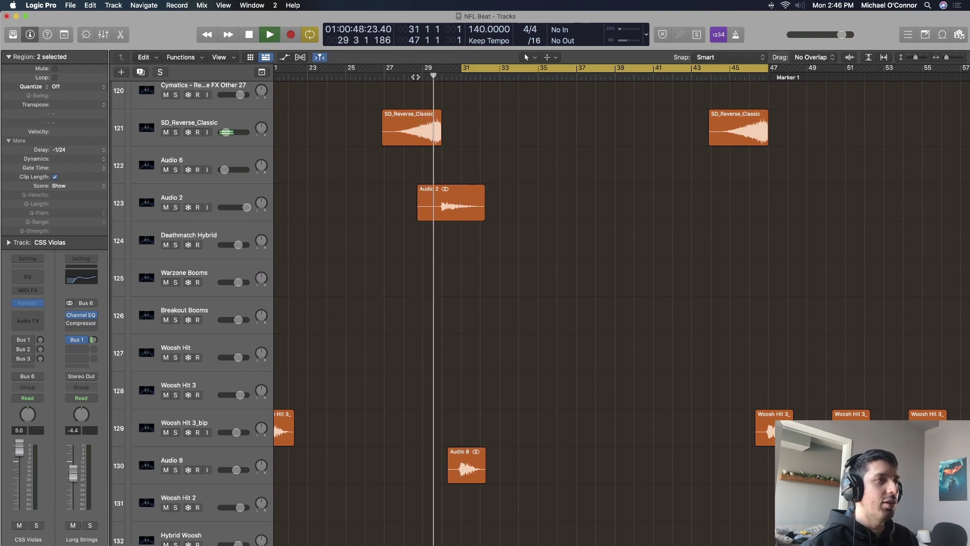
Examine the notes of the bar 31 Detonator Rage region in the Piano Roll during playback, and close the editor.
scroll(415, 77, up, 18)
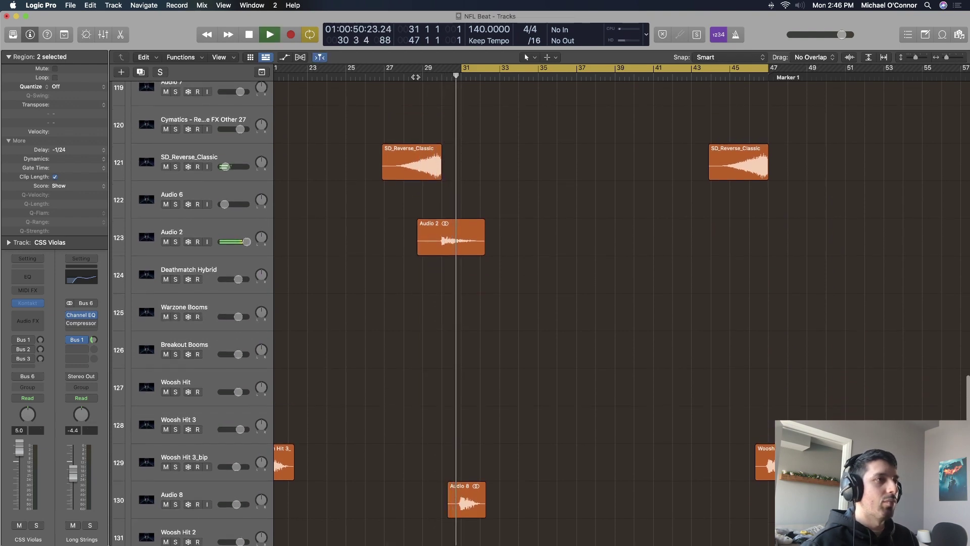
scroll(415, 76, up, 20)
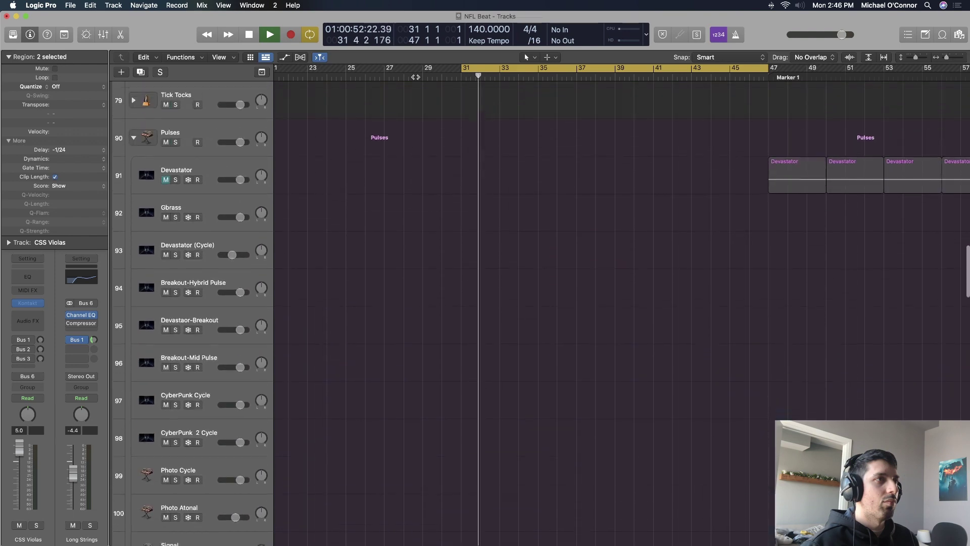
scroll(415, 76, up, 12)
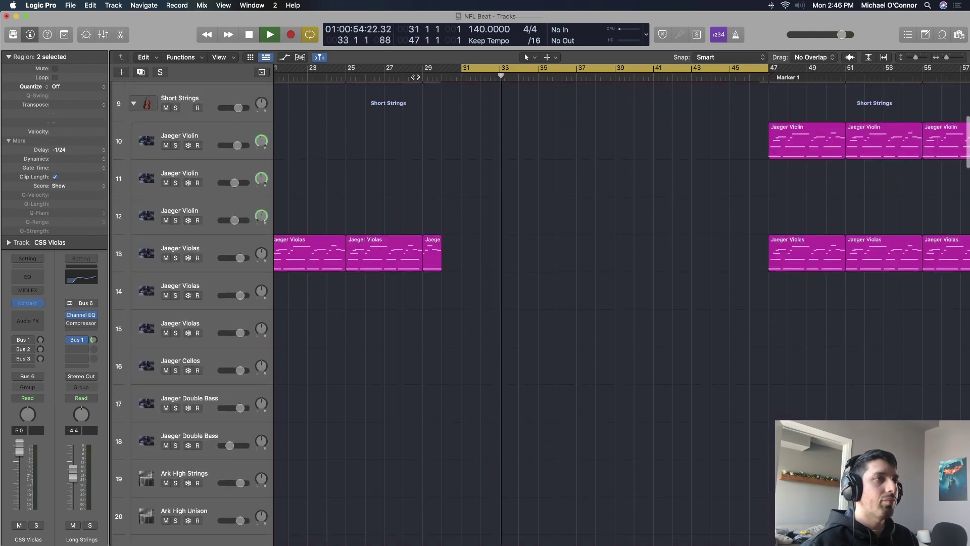
double_click(493, 224)
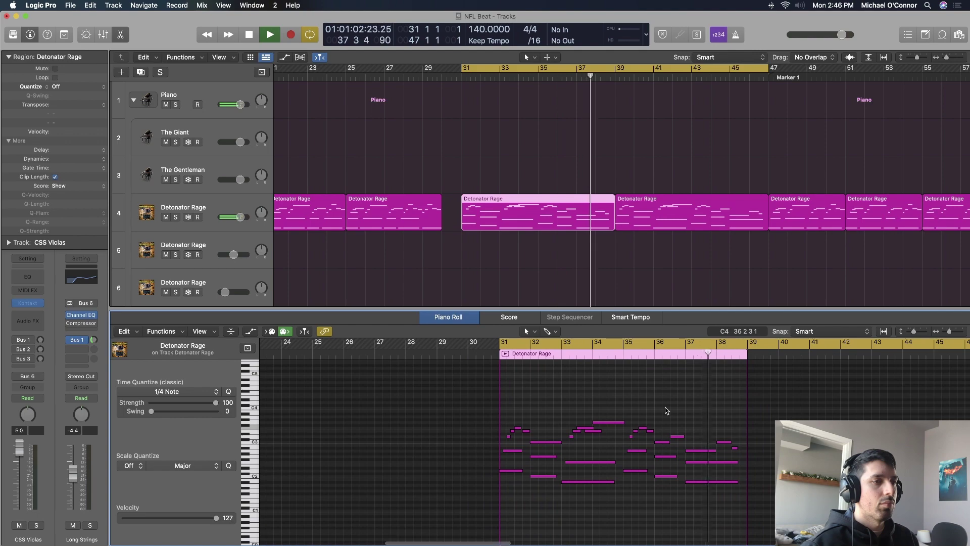
key(p)
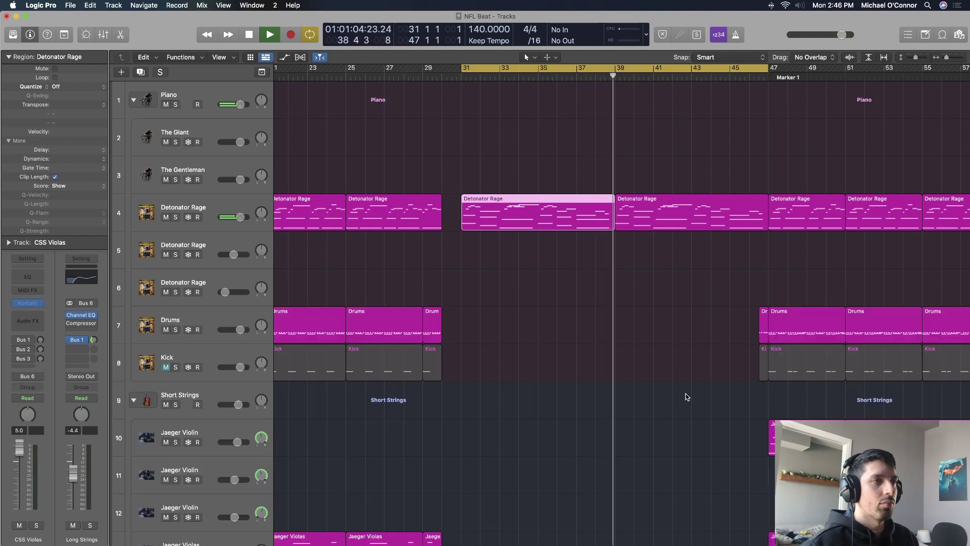
Examine the notes of the unmuted Jaeger Violas region in the Piano Roll up to bar 47, and close the editor.
scroll(685, 397, down, 2)
scroll(684, 395, down, 15)
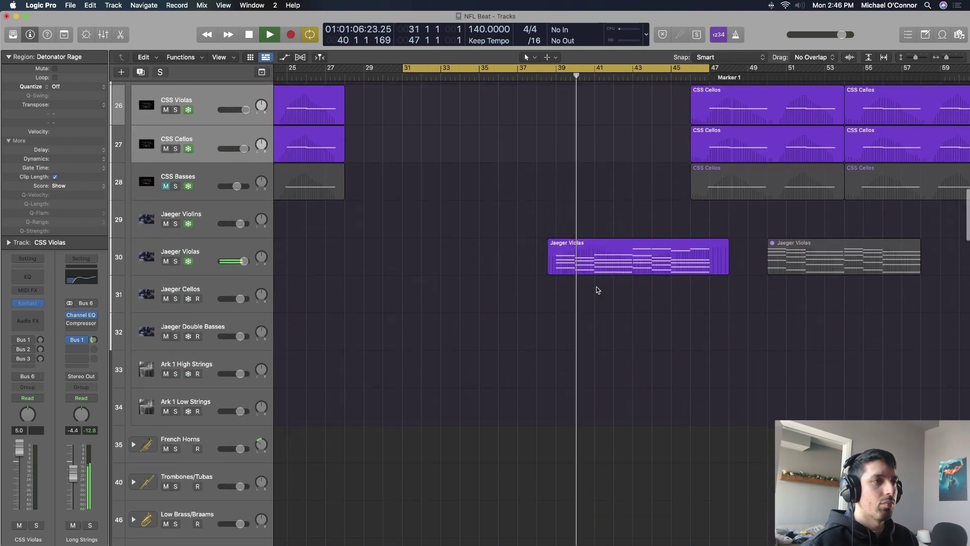
click(582, 257)
key(p)
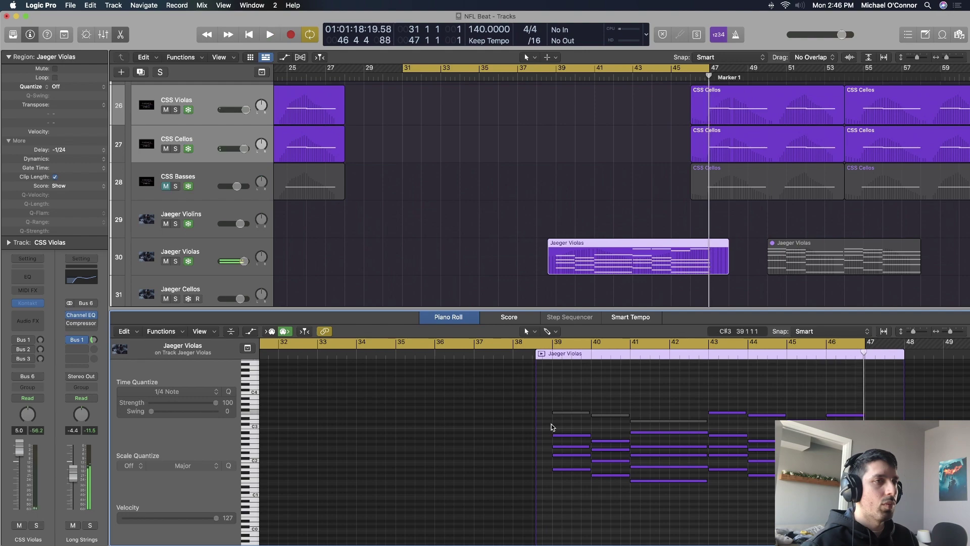
scroll(344, 273, up, 20)
key(e)
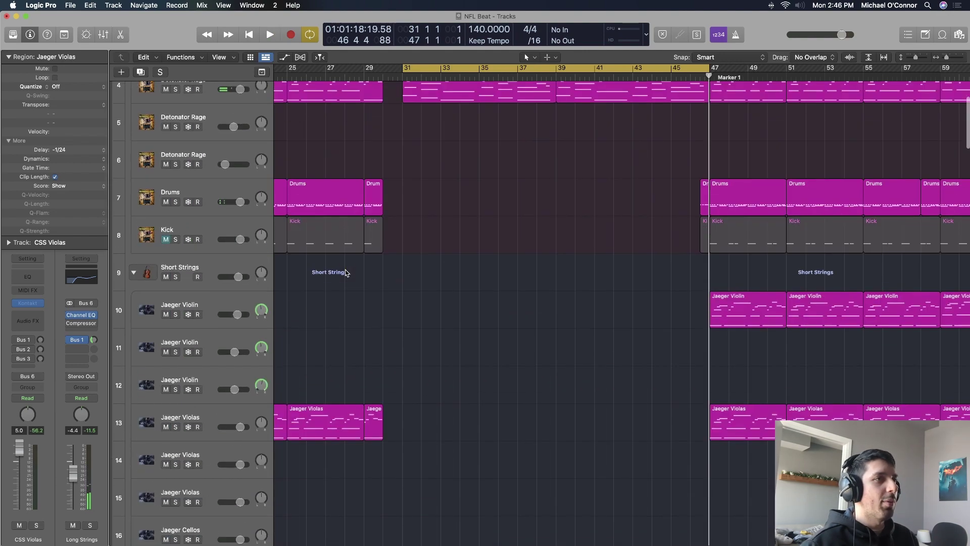
Select and solo the Jaeger Violas track and start playback just before its first region, at about bar 38.
scroll(455, 242, down, 1)
scroll(580, 217, down, 20)
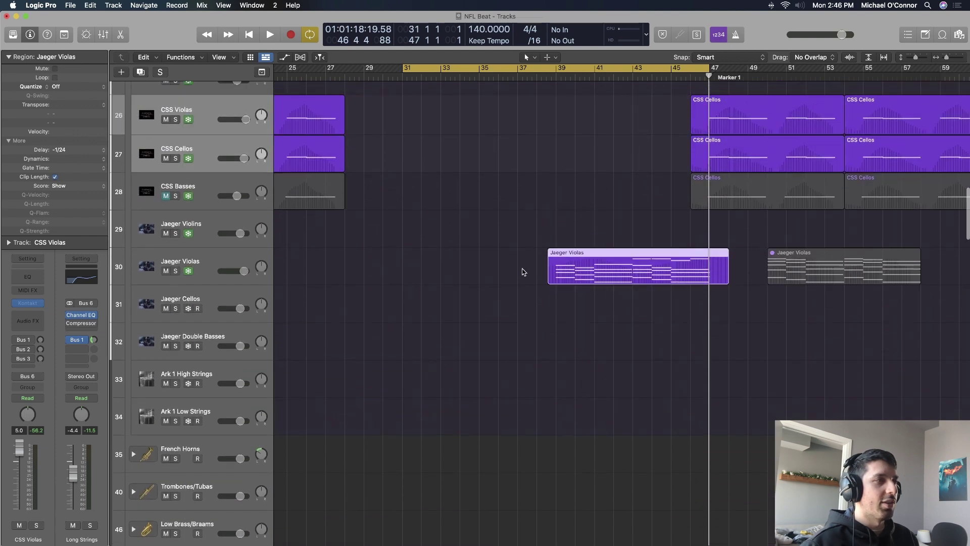
click(230, 245)
key(s)
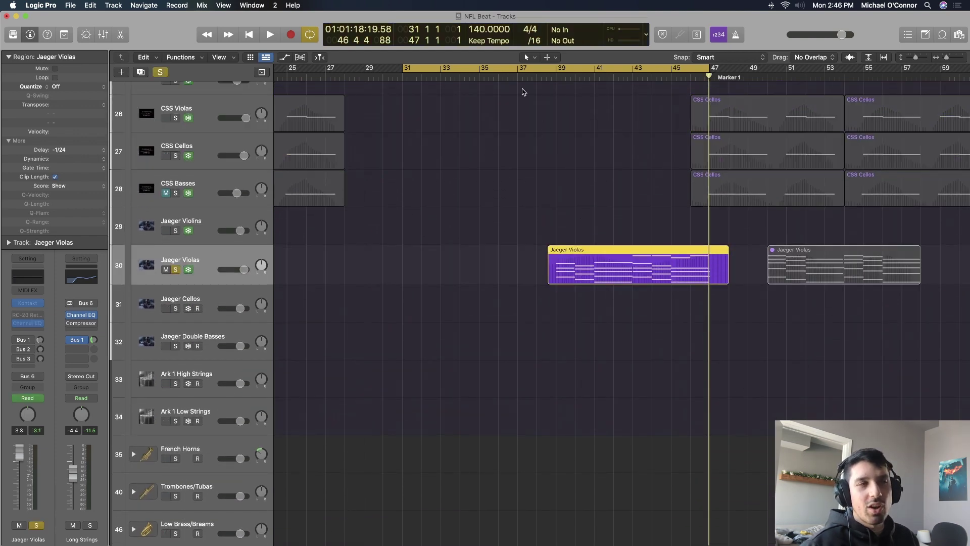
scroll(524, 91, up, 1)
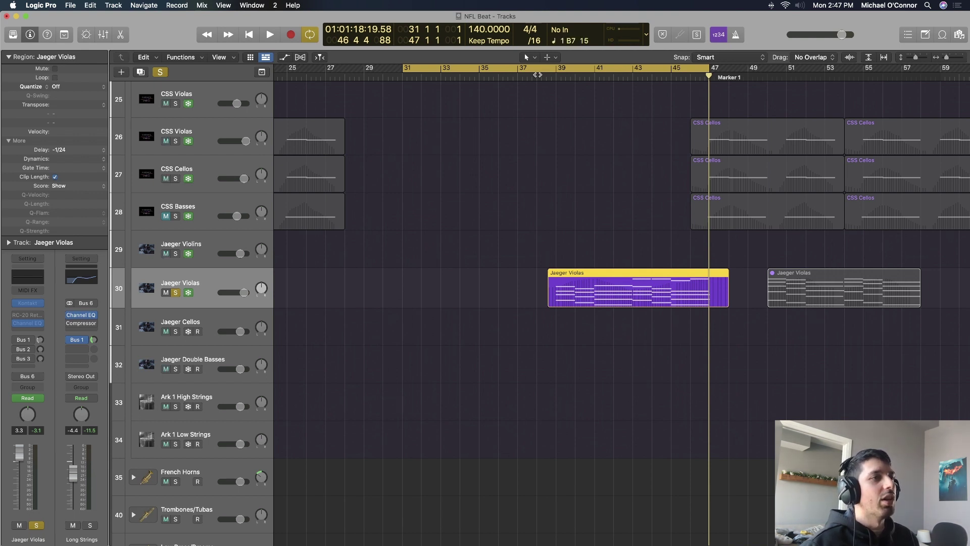
double_click(538, 75)
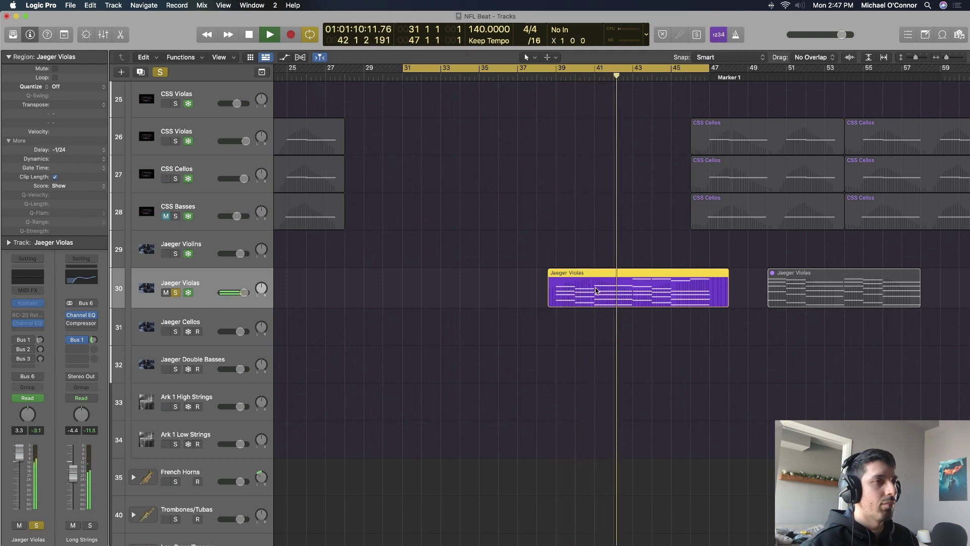
Open the Jaeger Violas region in the Piano Roll, listen through its soloed notes and stop playback.
key(p)
key(space)
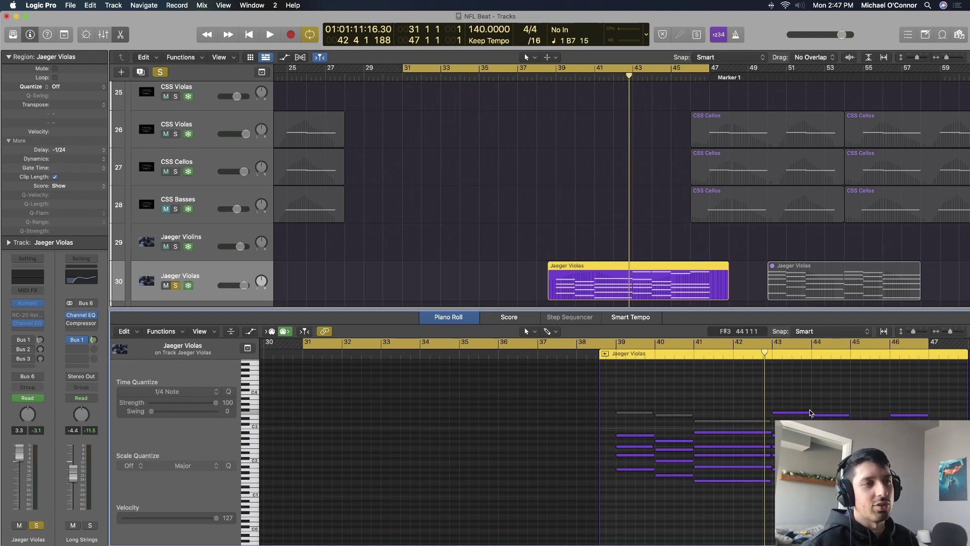
click(613, 356)
key(space)
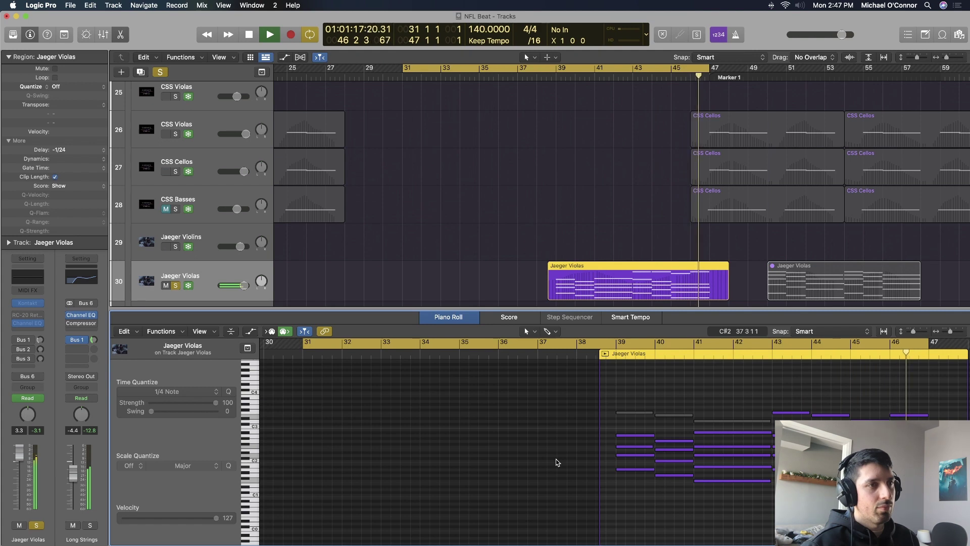
key(space)
Show the Ch. 1: Modulation lane for the Jaeger Violas region in the Piano Roll and examine its full curve.
key(a)
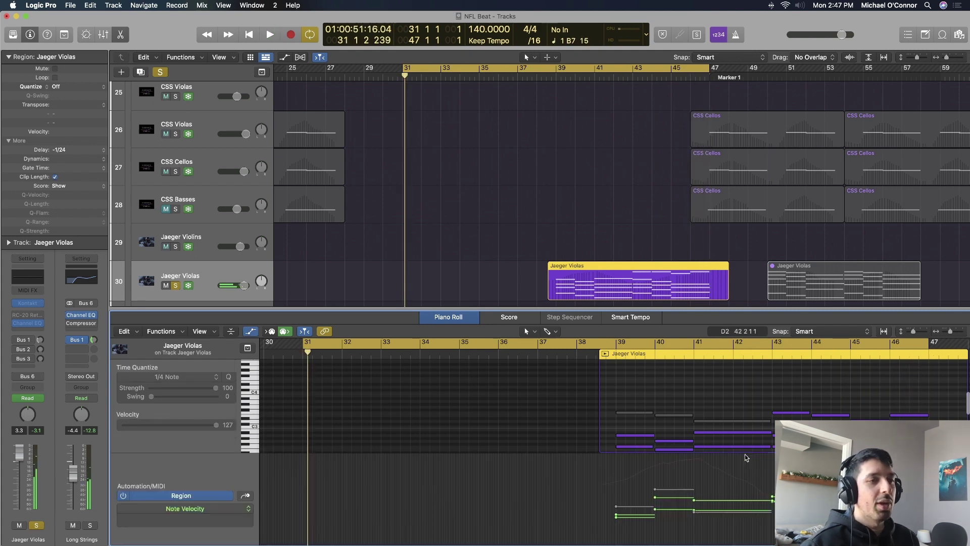
click(223, 510)
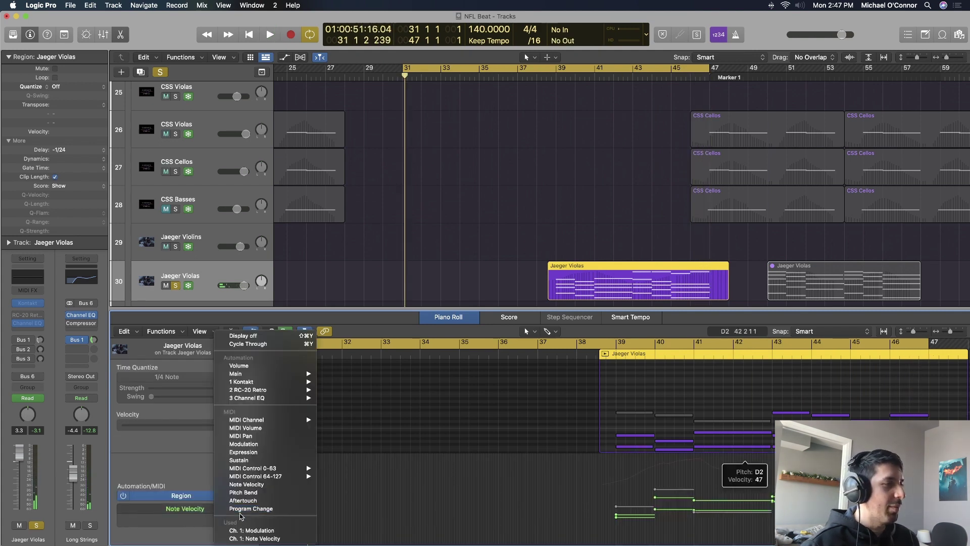
click(245, 524)
click(238, 510)
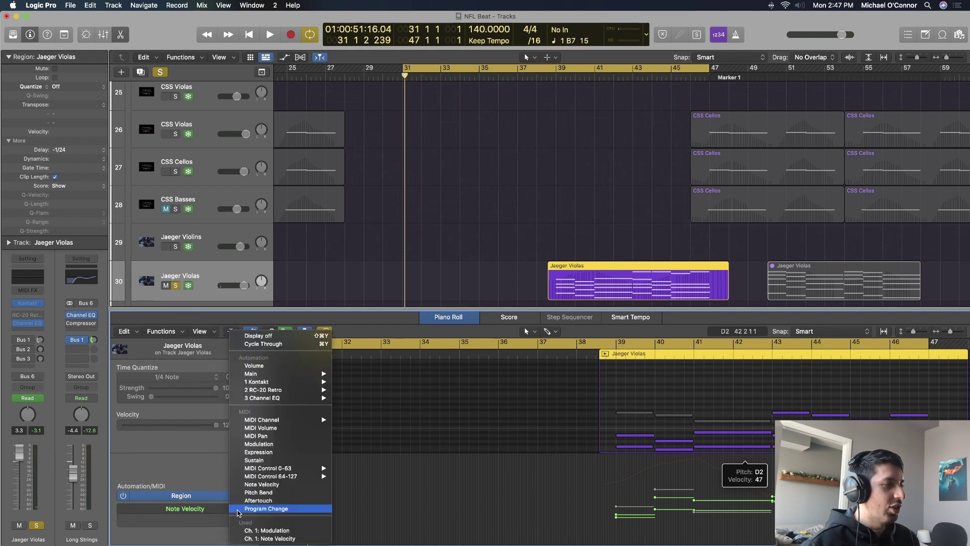
click(261, 530)
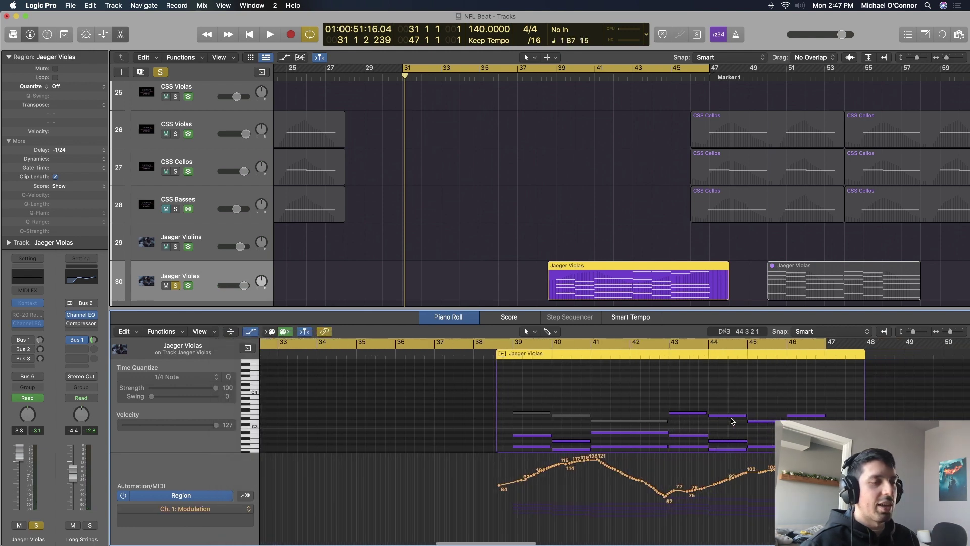
scroll(780, 419, down, 3)
scroll(781, 418, right, 5)
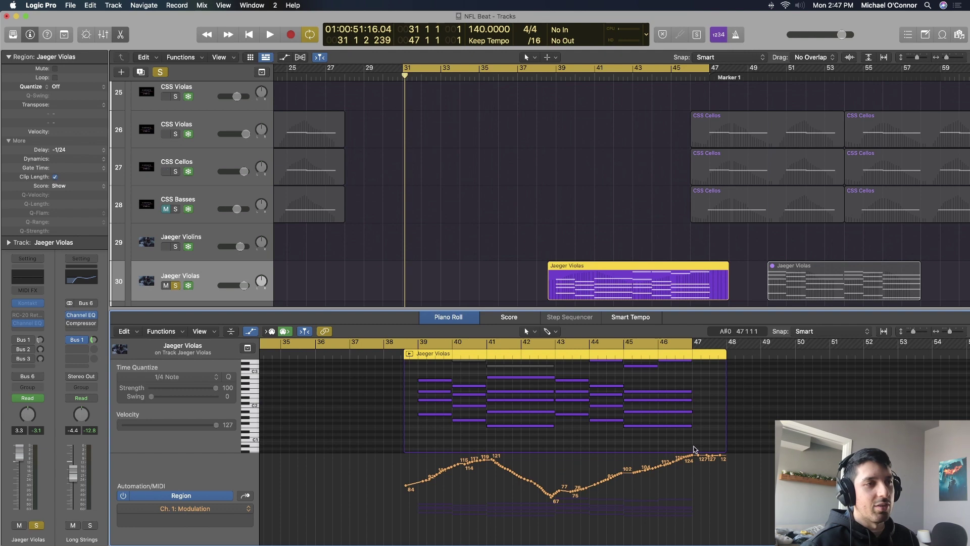
Clear the Jaeger Violas solo, playing all tracks from about bar 38, and hide the Piano Roll's automation lane.
double_click(548, 78)
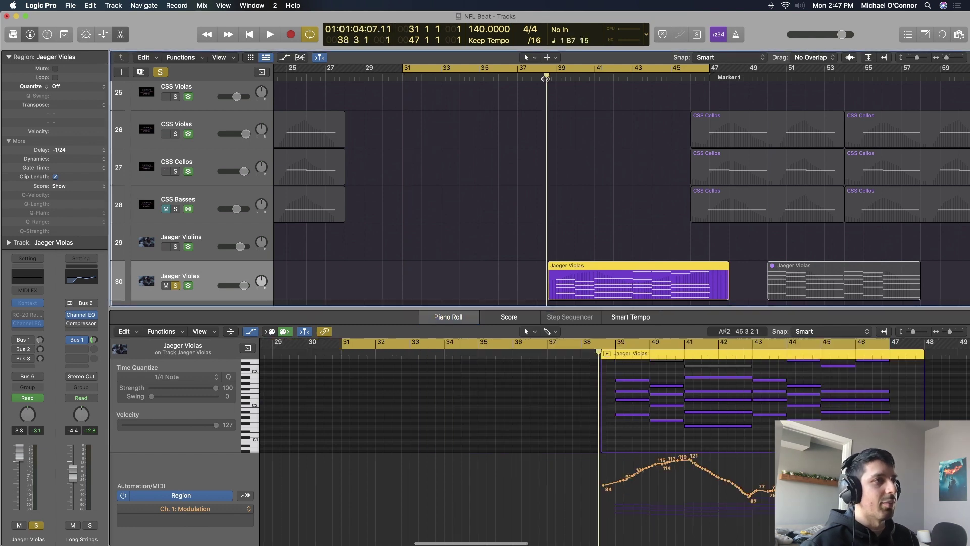
key(s)
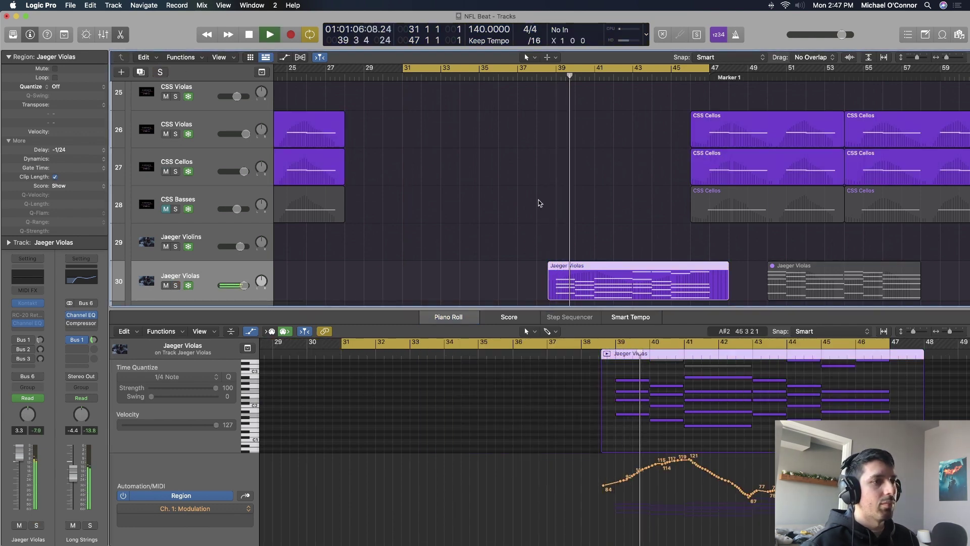
click(480, 399)
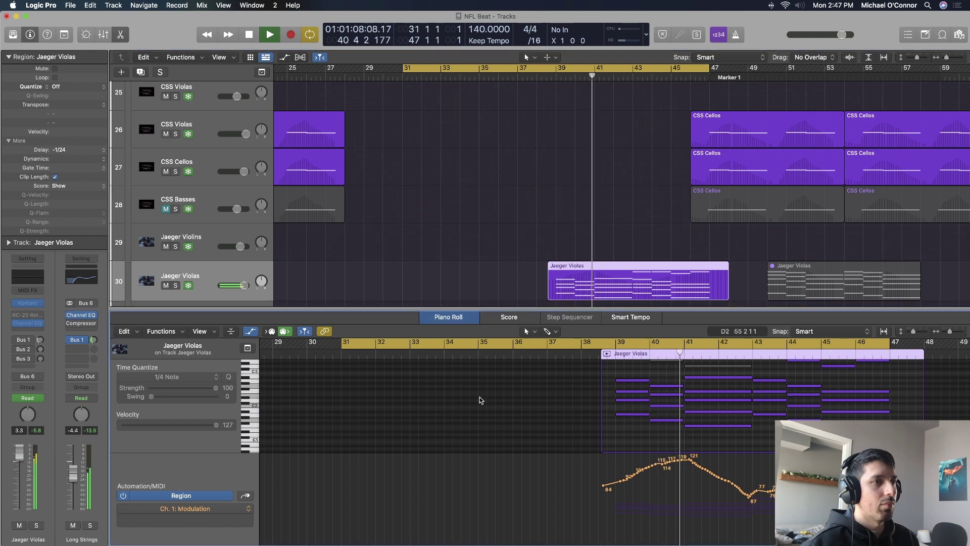
key(a)
scroll(600, 394, down, 3)
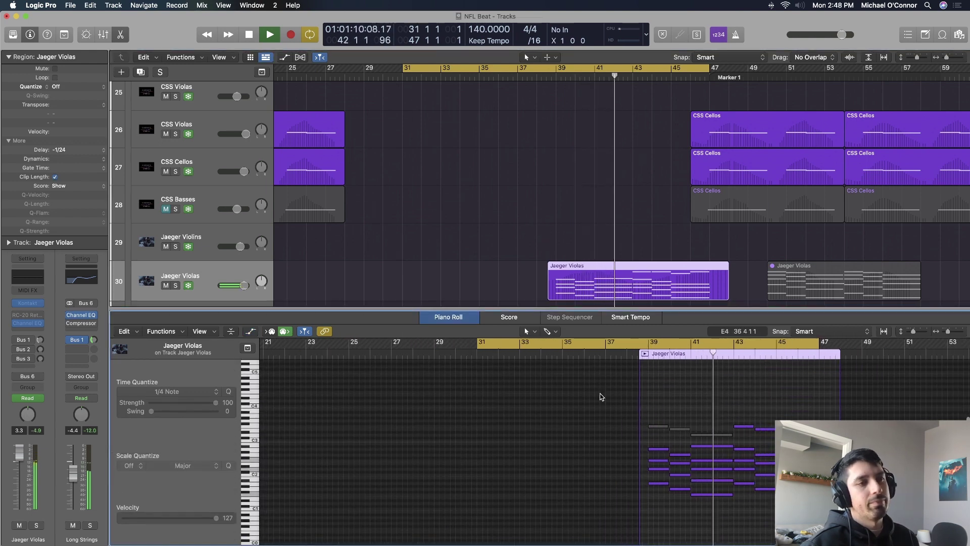
scroll(601, 396, right, 5)
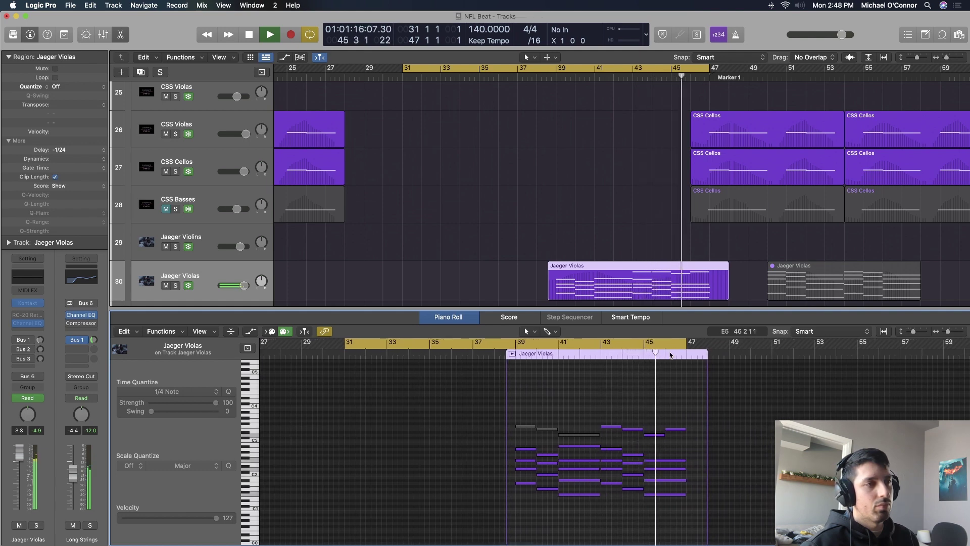
Turn off the cycle, close the Piano Roll and stop playback just after bar 47.
key(c)
key(p)
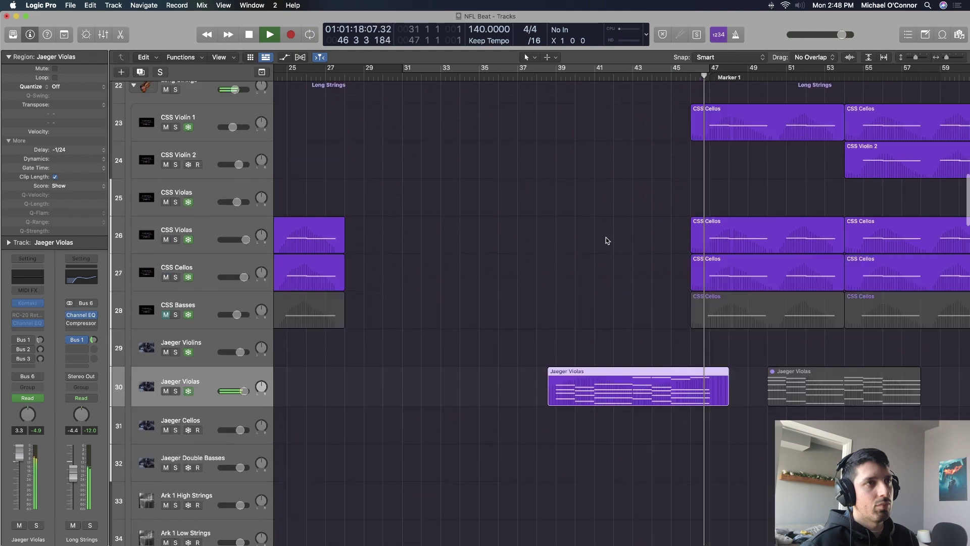
scroll(607, 241, up, 8)
scroll(606, 240, down, 20)
key(space)
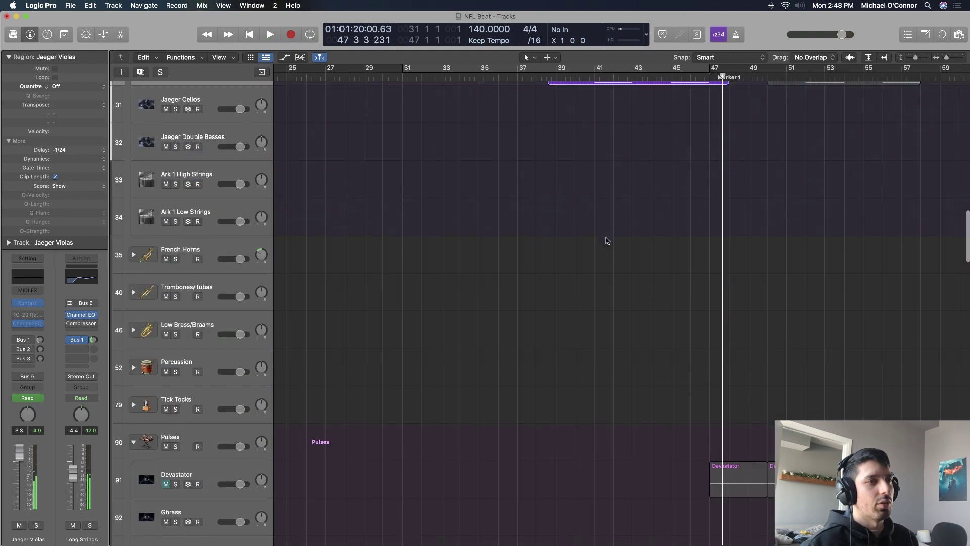
Solo the track 104 Photosynth Pads and listen to its bar 39–47 region, stopping playback just after bar 47.
click(234, 257)
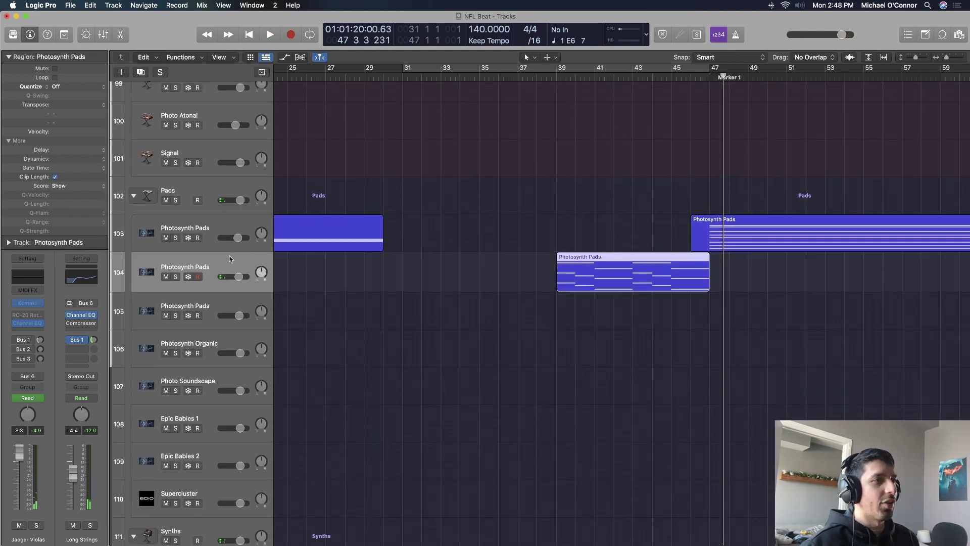
key(s)
key(space)
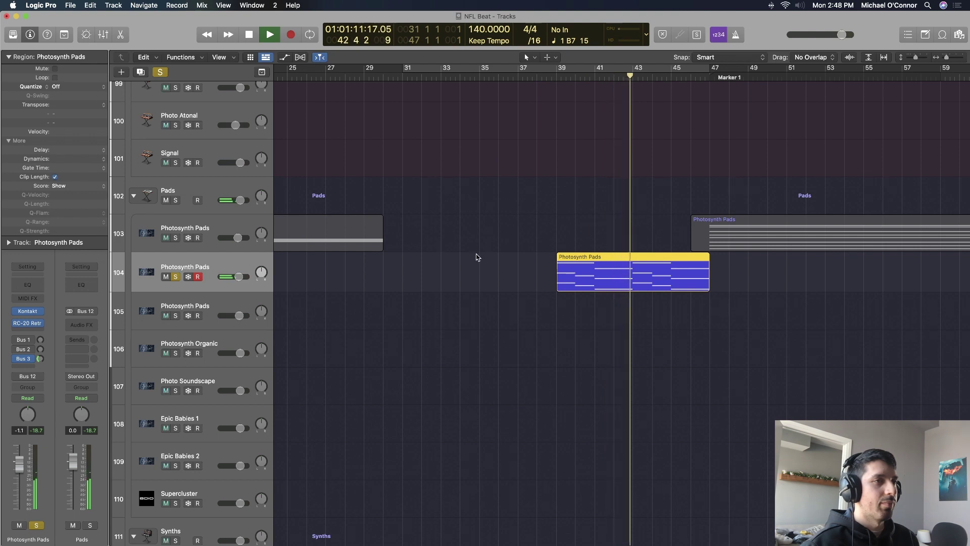
scroll(476, 257, right, 3)
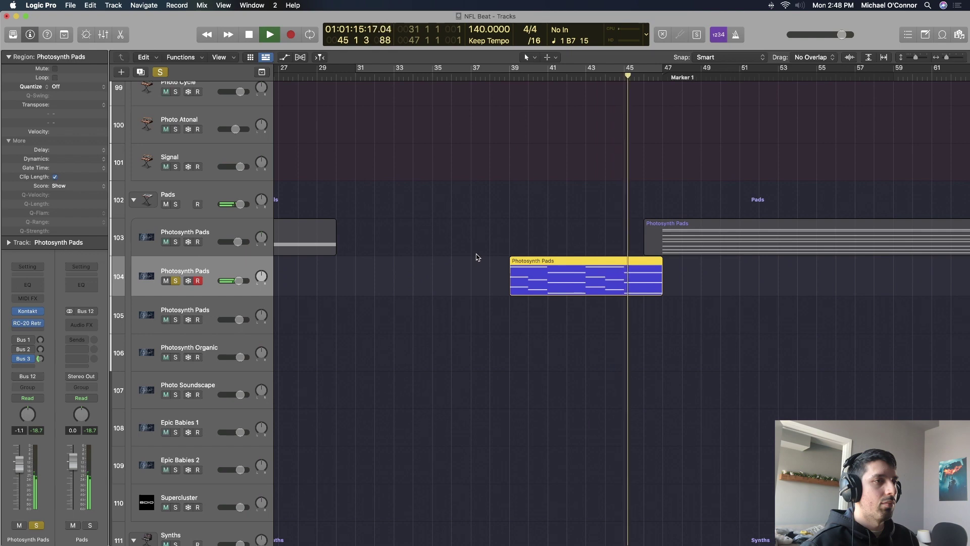
scroll(476, 257, up, 20)
scroll(475, 257, up, 1)
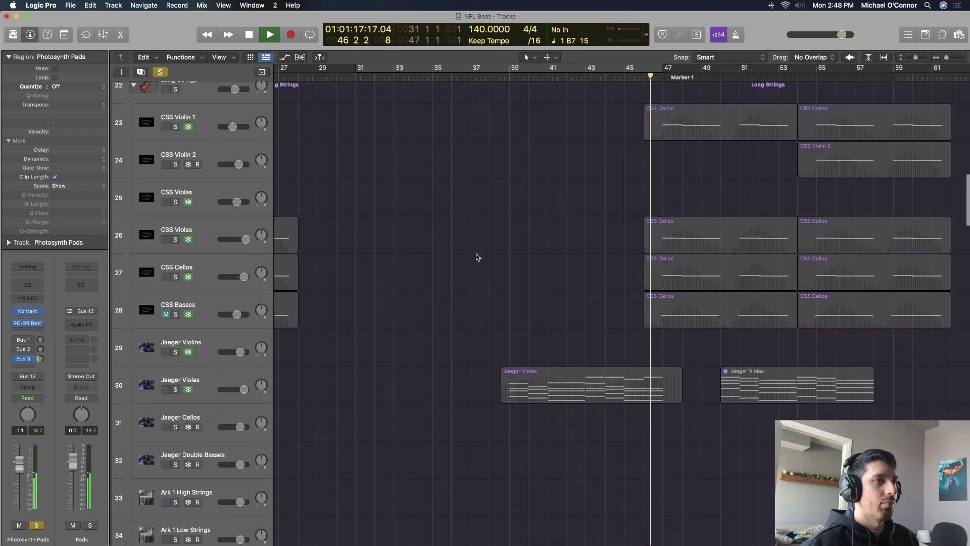
key(space)
Add the Jaeger Violas track in Long Strings to the solo and play it with the pads from about bar 39.
scroll(476, 257, down, 20)
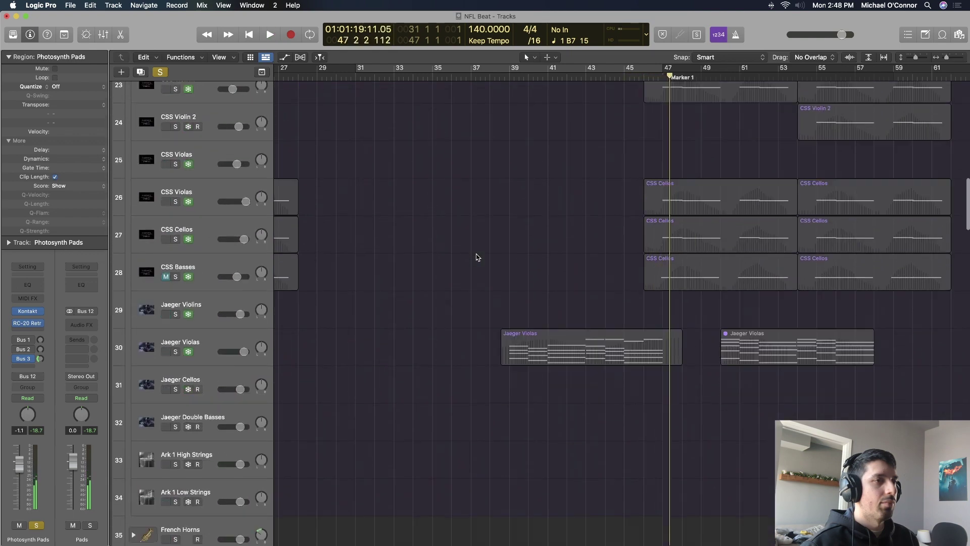
scroll(476, 257, up, 20)
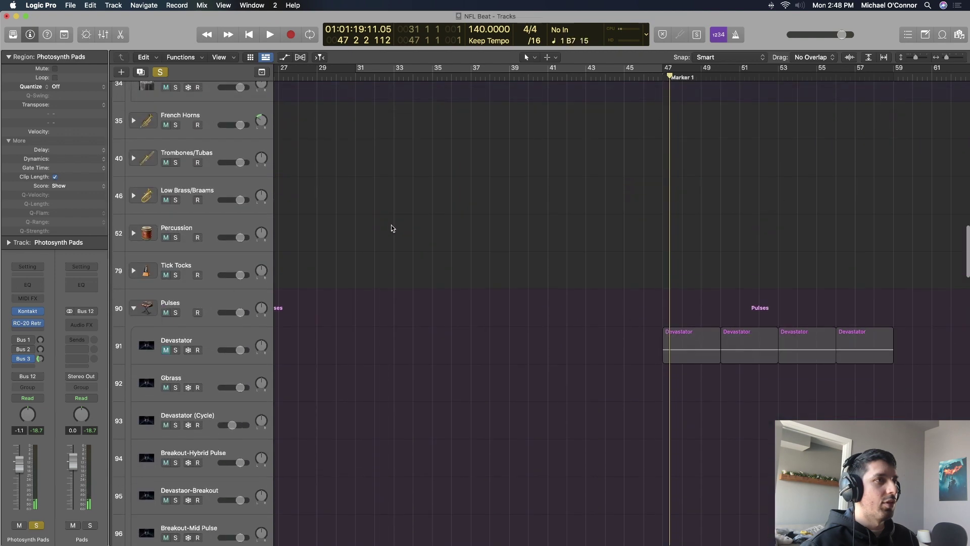
click(177, 234)
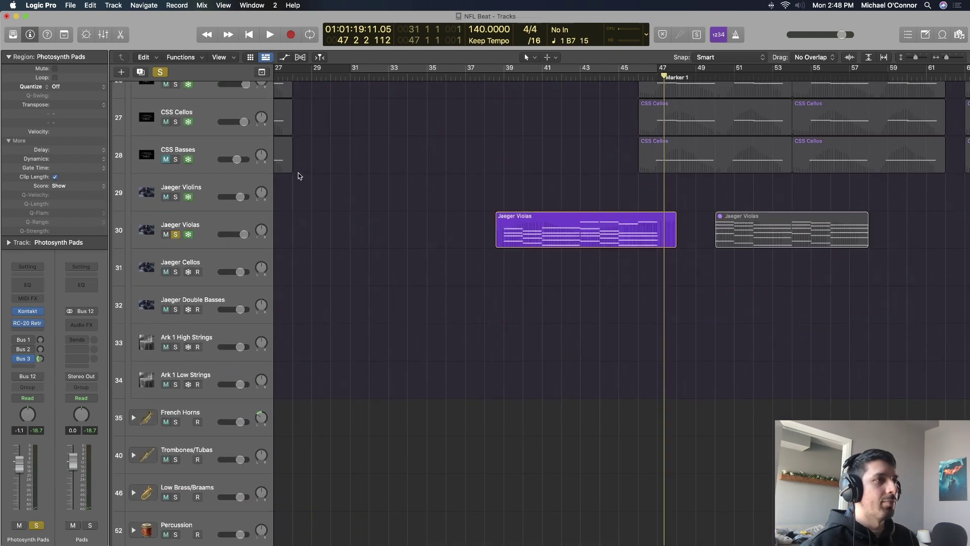
click(503, 77)
key(space)
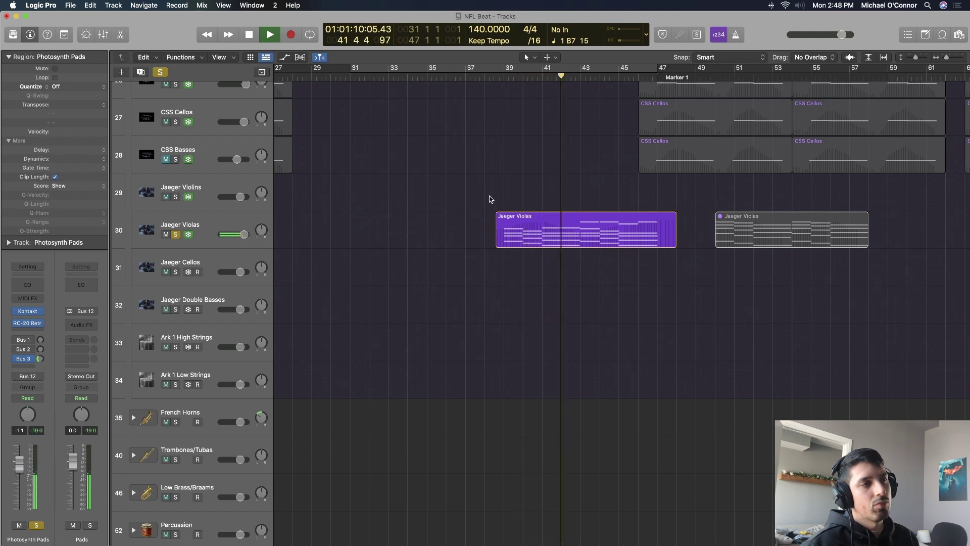
scroll(490, 198, up, 3)
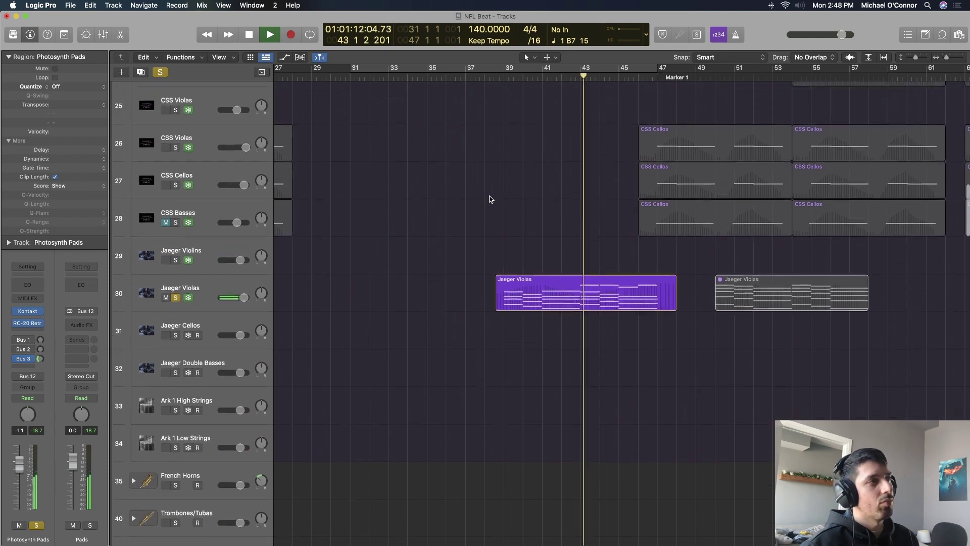
Clear all solos and listen to the full mix through about bar 55, examining the Long Strings, Short Strings and drum regions from Marker 1.
click(160, 72)
scroll(374, 197, up, 12)
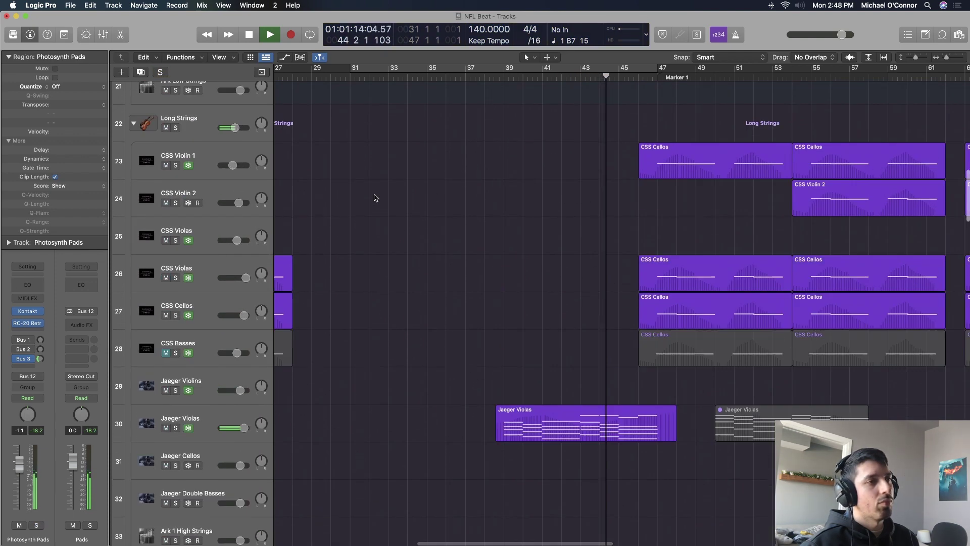
scroll(373, 197, up, 12)
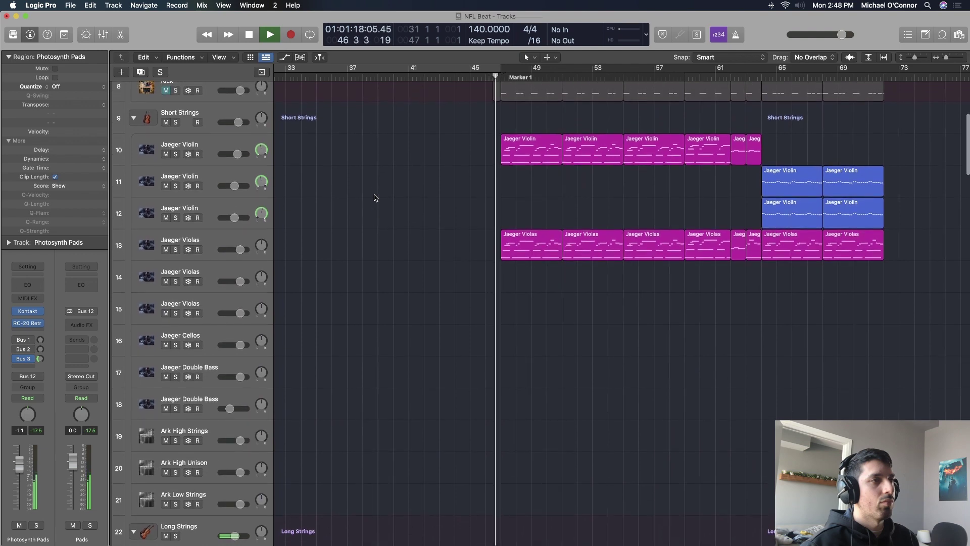
scroll(375, 198, down, 3)
scroll(375, 198, down, 8)
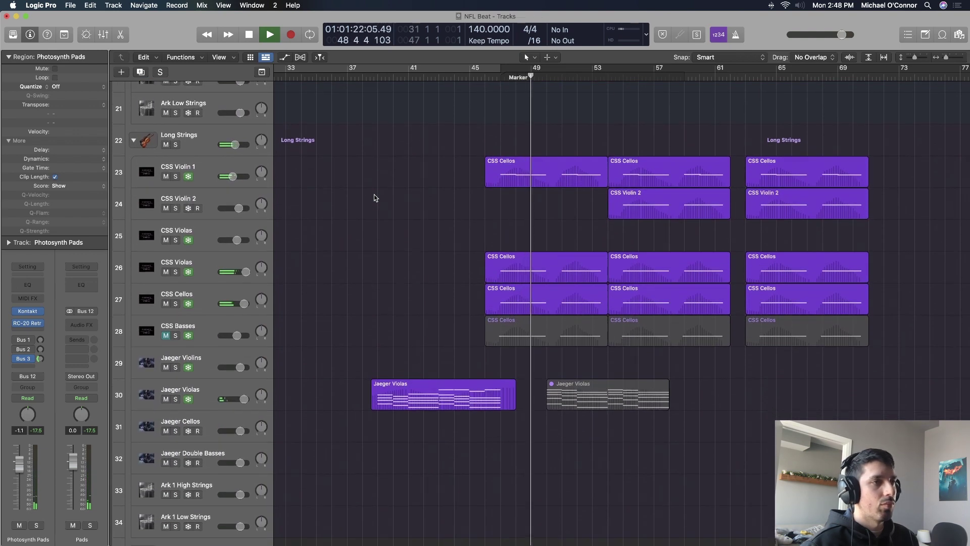
scroll(375, 197, down, 5)
scroll(375, 196, up, 4)
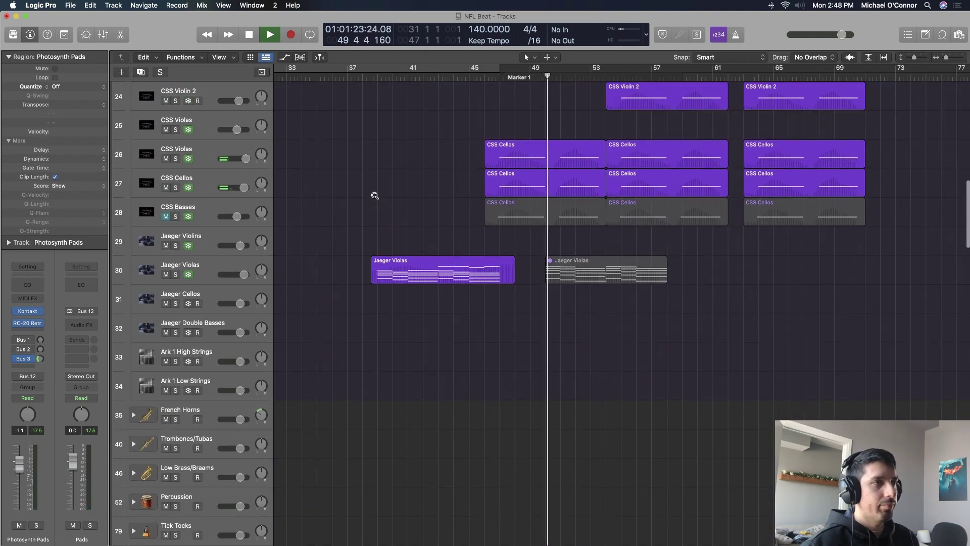
scroll(375, 195, up, 19)
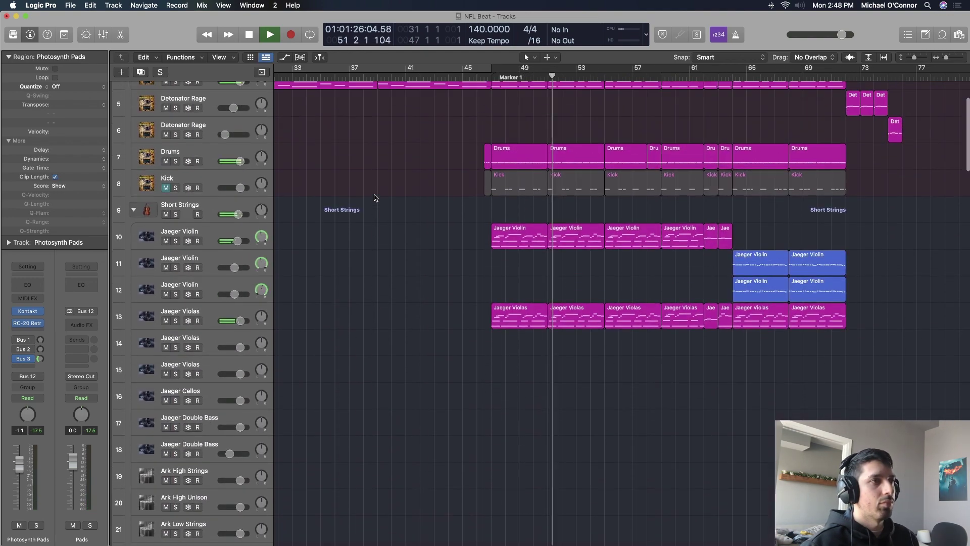
scroll(375, 197, down, 3)
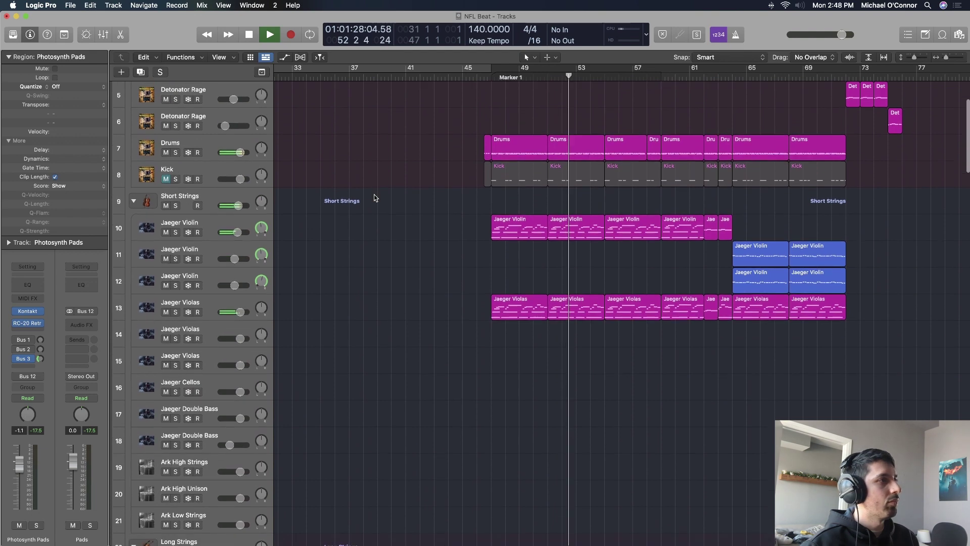
scroll(375, 197, down, 4)
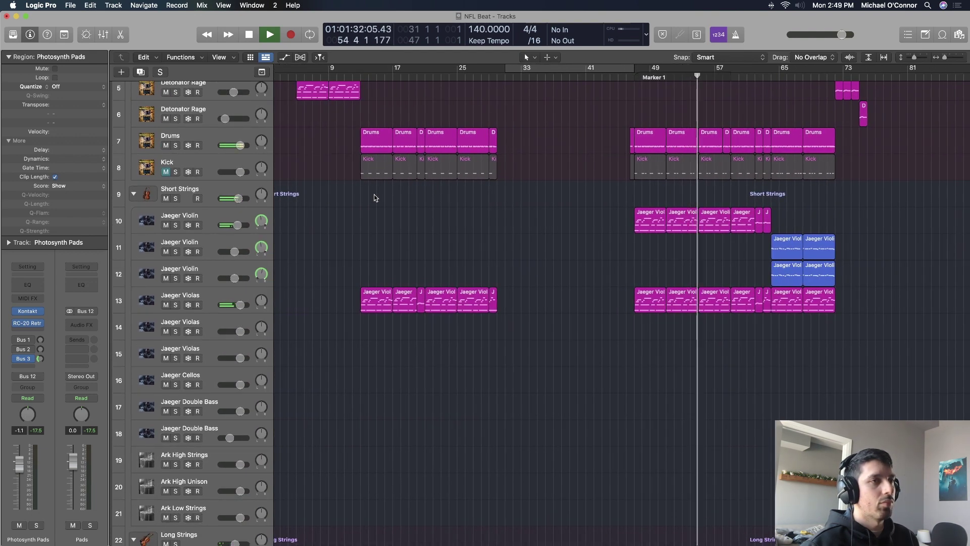
scroll(598, 193, up, 5)
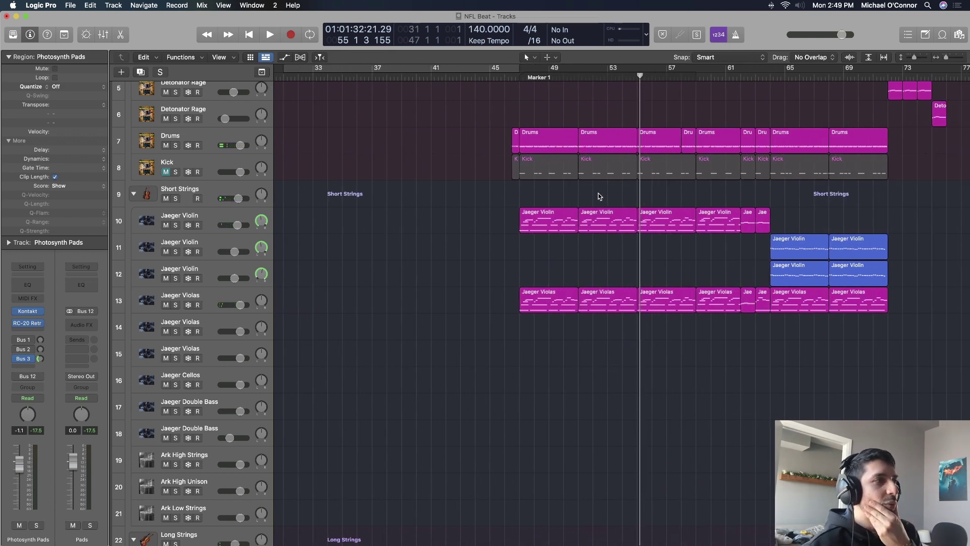
Solo the first Jaeger Violin track in Short Strings and play its regions from bar 47.
click(242, 220)
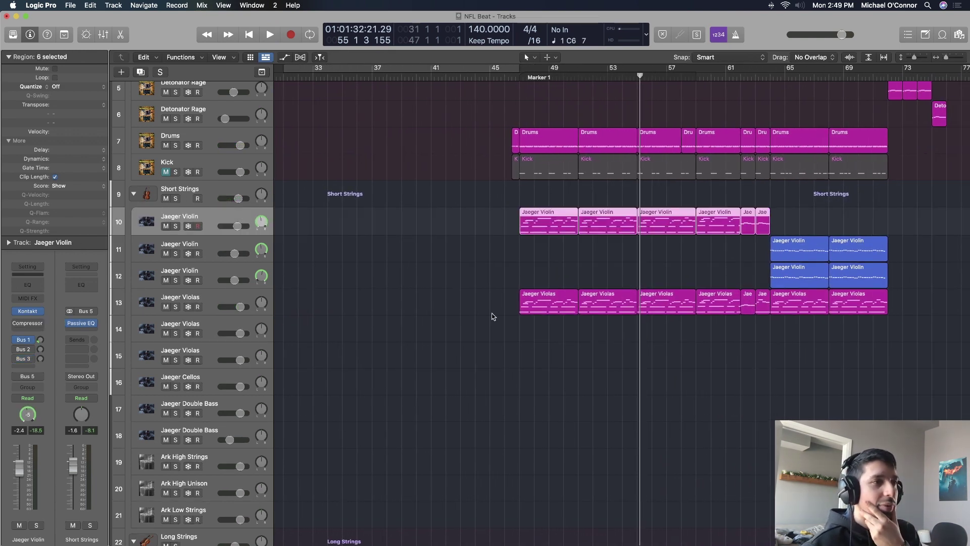
scroll(291, 292, up, 5)
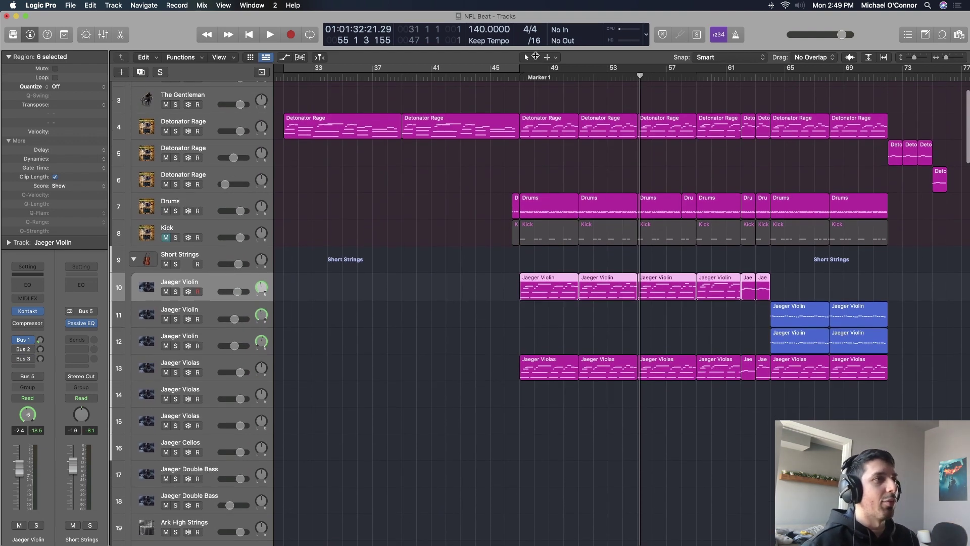
key(s)
key(shift+space)
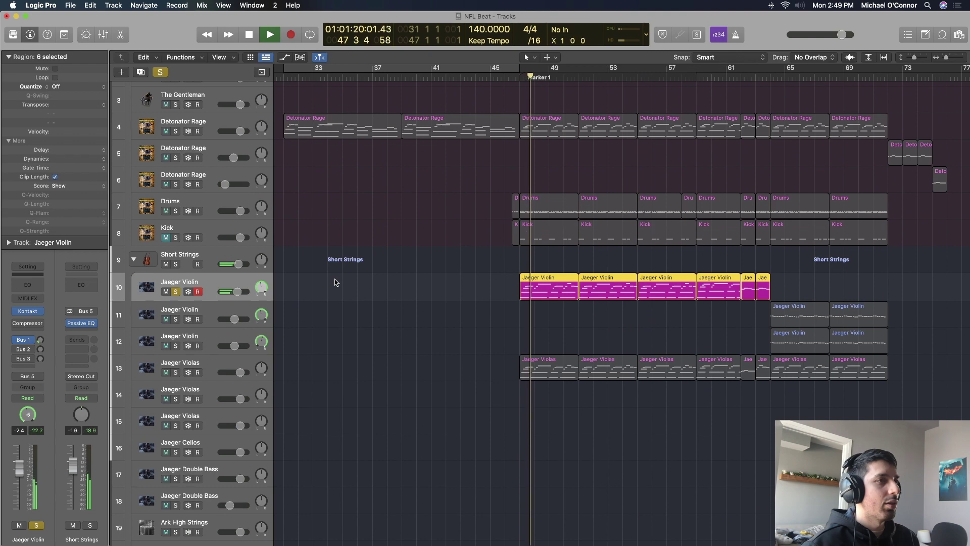
Add the track 13 Jaeger Violas and the track 4 Detonator Rage to the solo and listen through about bar 54.
click(176, 376)
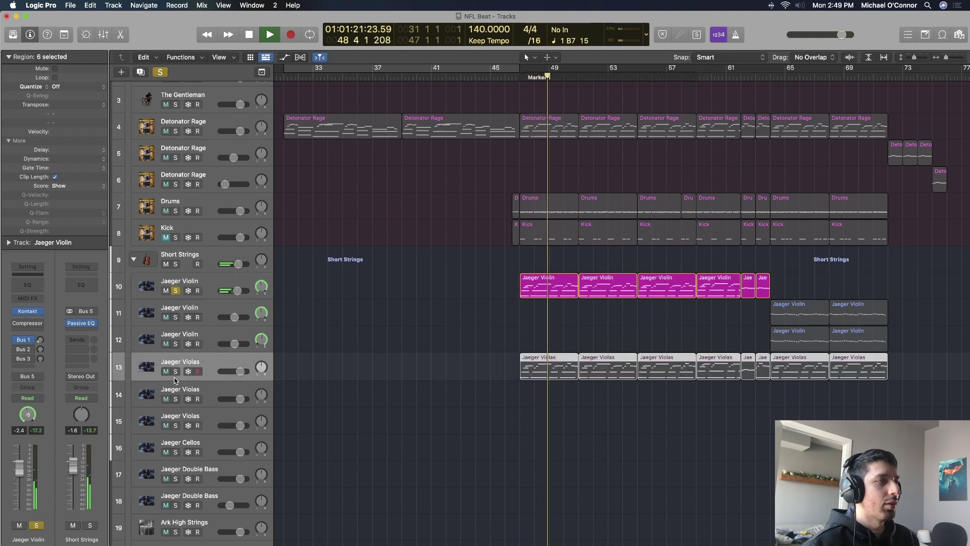
key(s)
scroll(353, 337, up, 3)
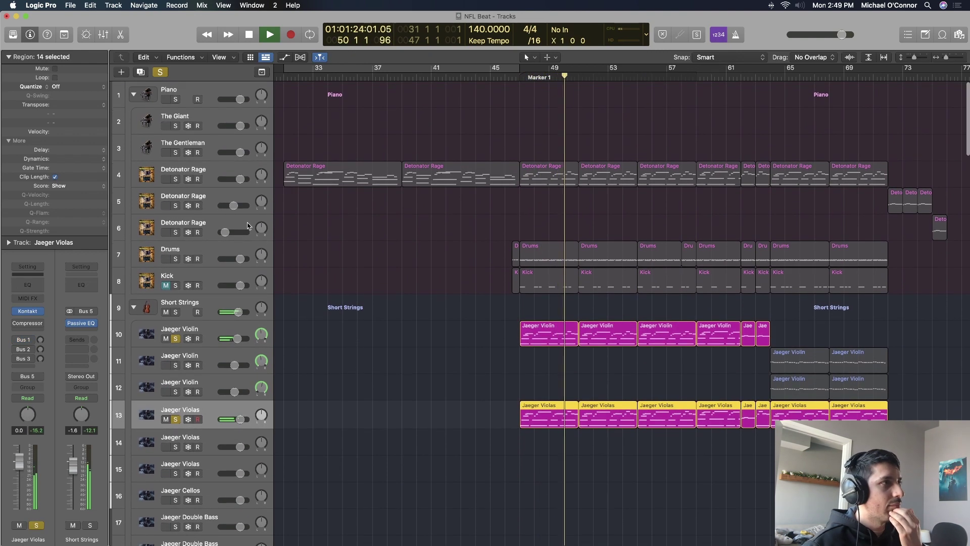
click(176, 179)
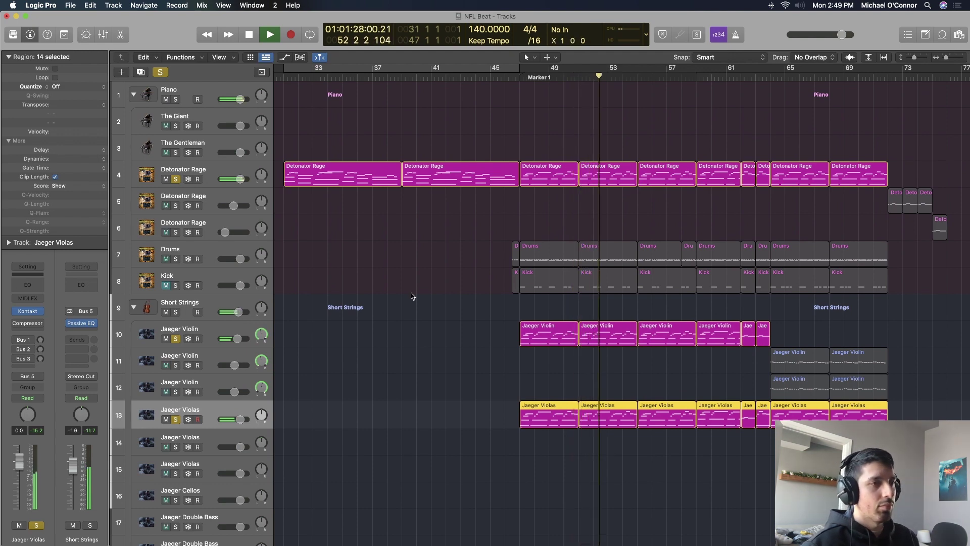
scroll(412, 296, down, 9)
scroll(412, 296, down, 10)
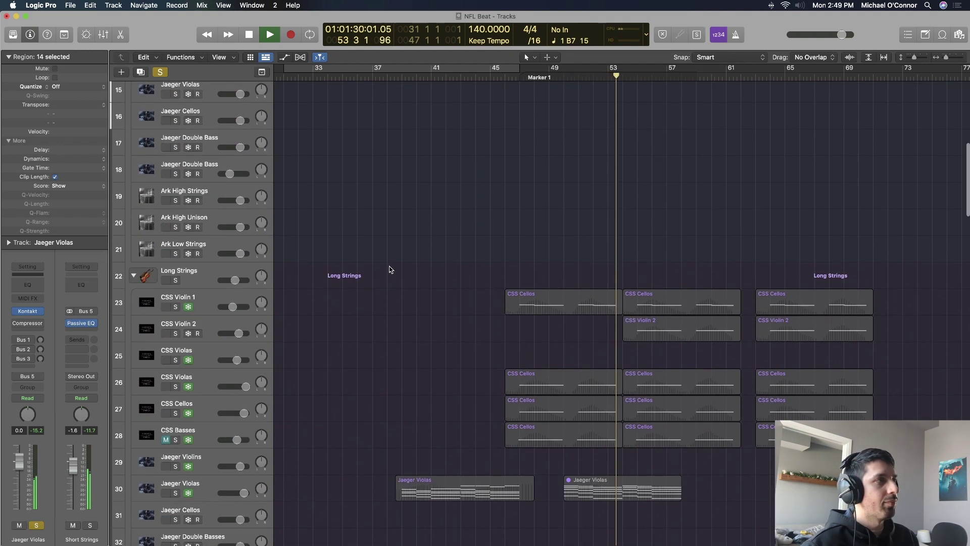
scroll(390, 271, up, 20)
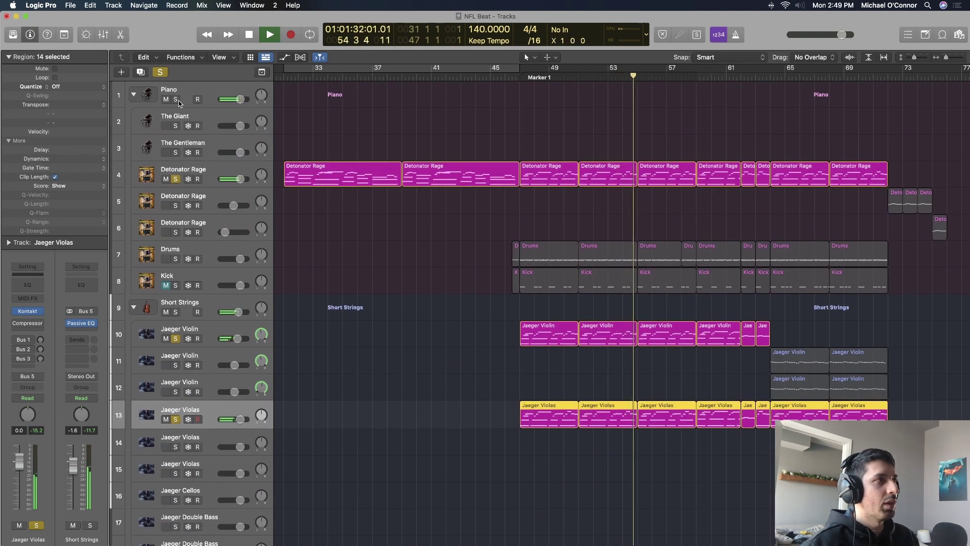
Stop playback, clear all solos and solo the Long Strings track stack.
key(space)
click(161, 72)
scroll(416, 163, down, 12)
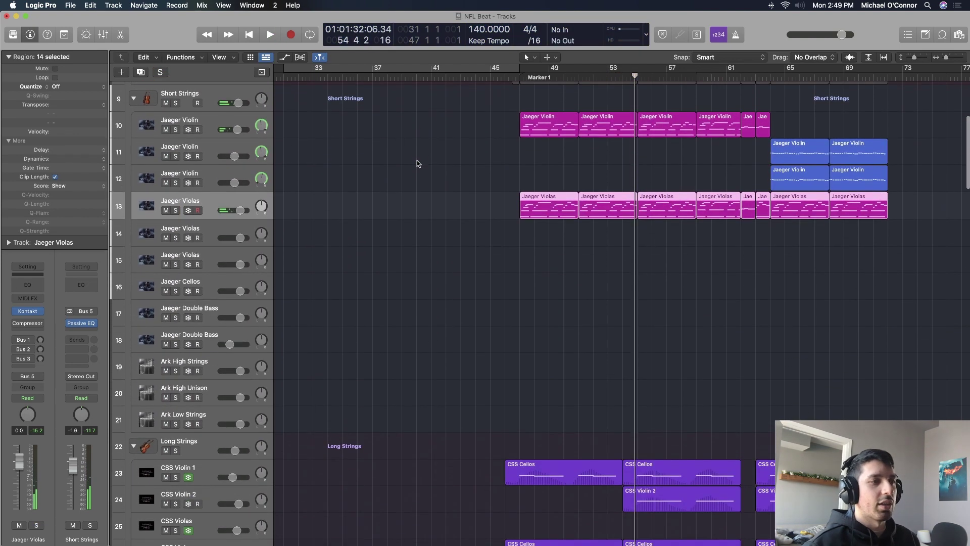
scroll(417, 162, down, 10)
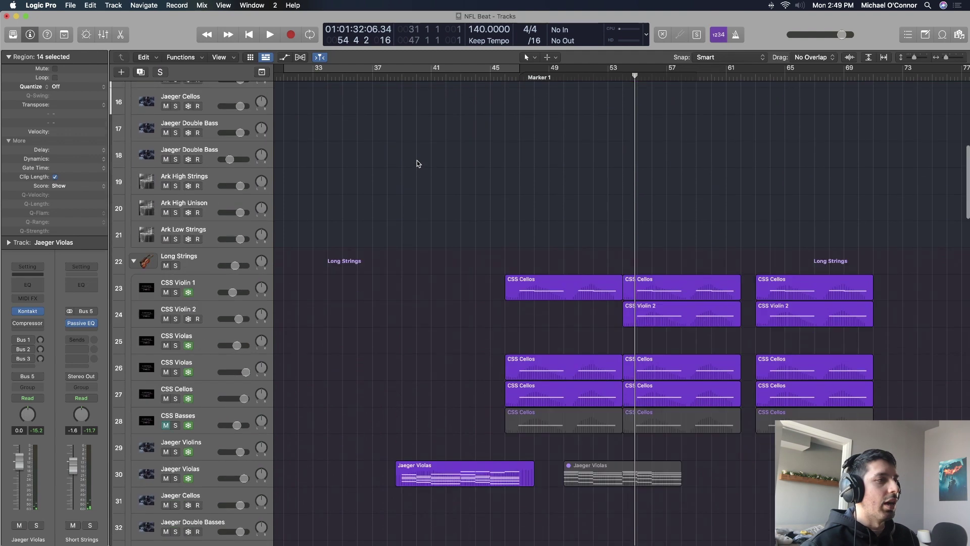
scroll(382, 247, down, 5)
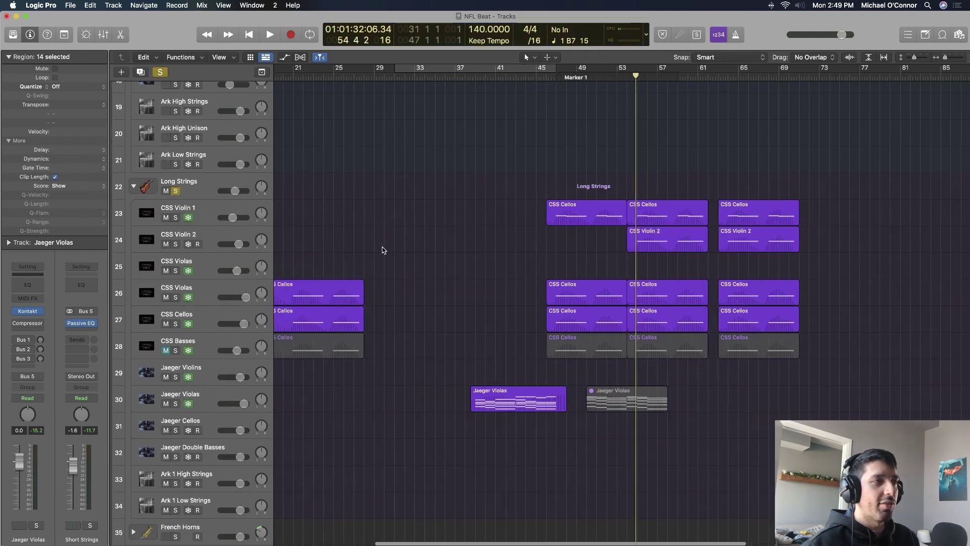
Select the CSS Cellos region at bar 46 on CSS Violin 1, followed by all regions on that track.
scroll(513, 230, up, 3)
scroll(513, 230, up, 4)
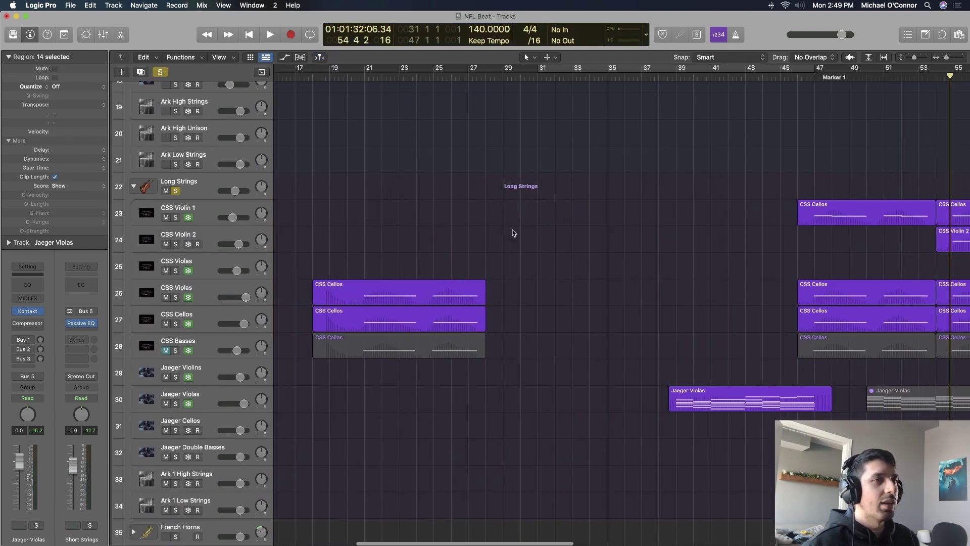
click(589, 210)
key(shift+f)
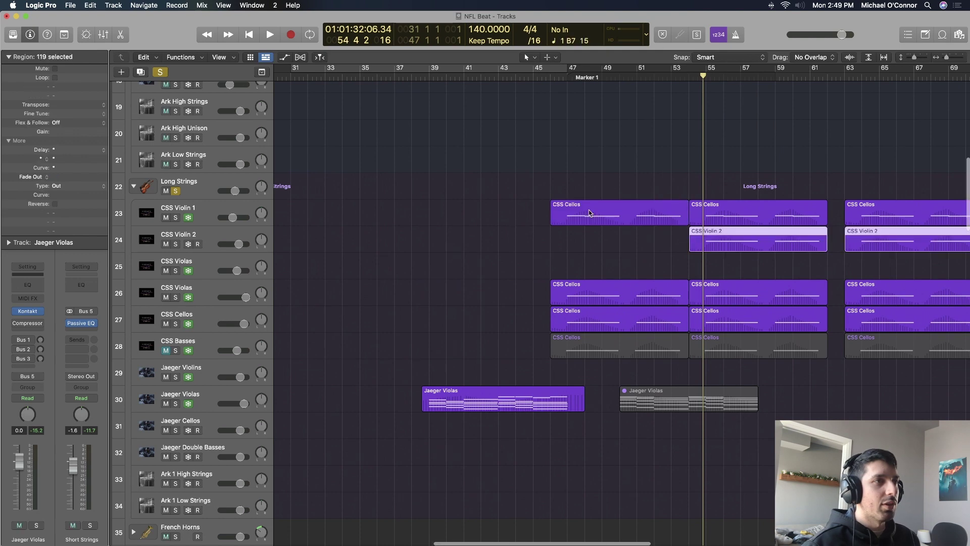
click(589, 210)
key(shift+f)
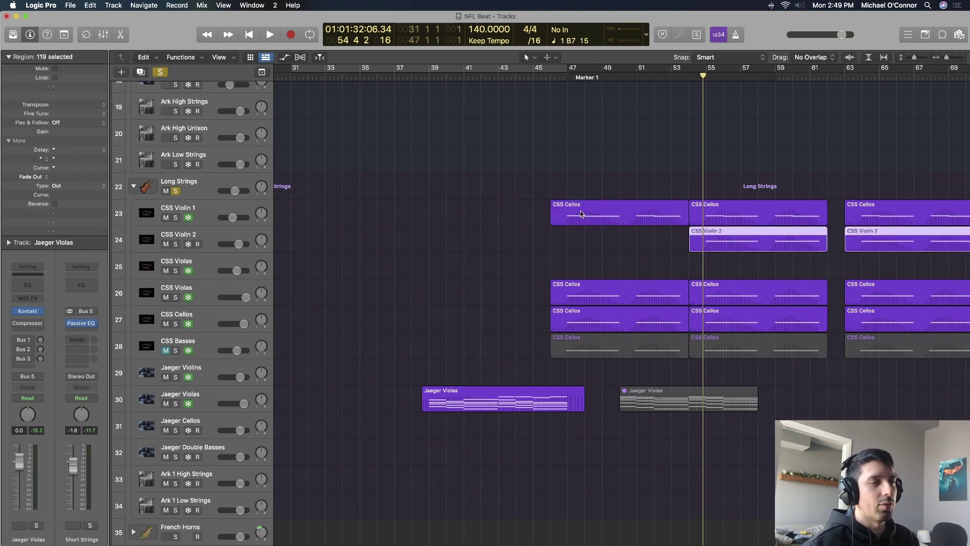
scroll(580, 211, right, 3)
click(530, 206)
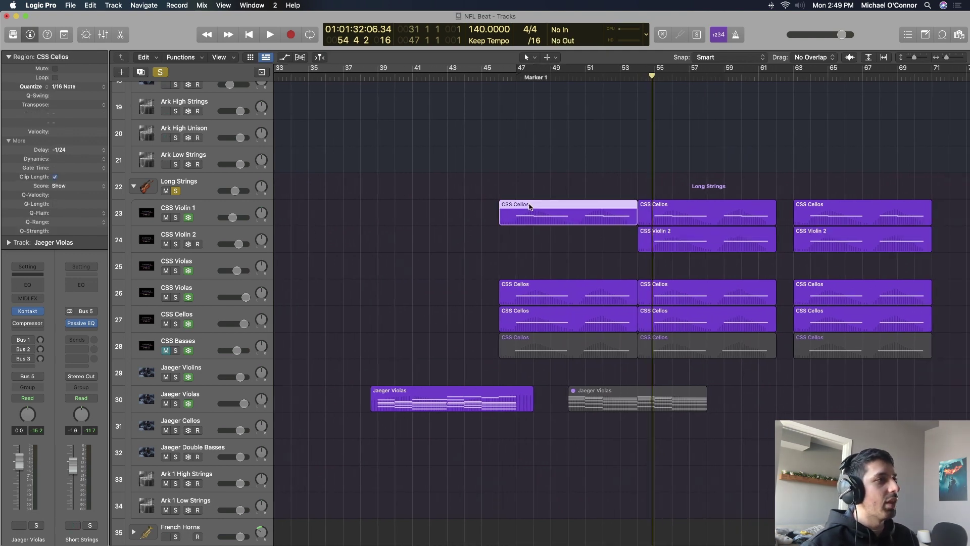
click(194, 214)
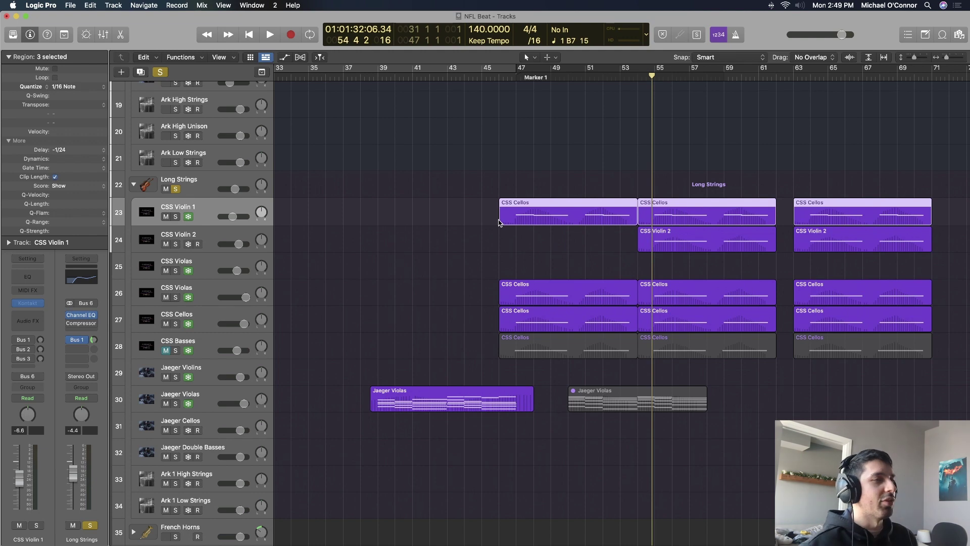
Select the bar 18–28 CSS Cellos regions on the CSS Violas and CSS Cellos tracks and compare them with those from bar 46.
scroll(453, 301, left, 20)
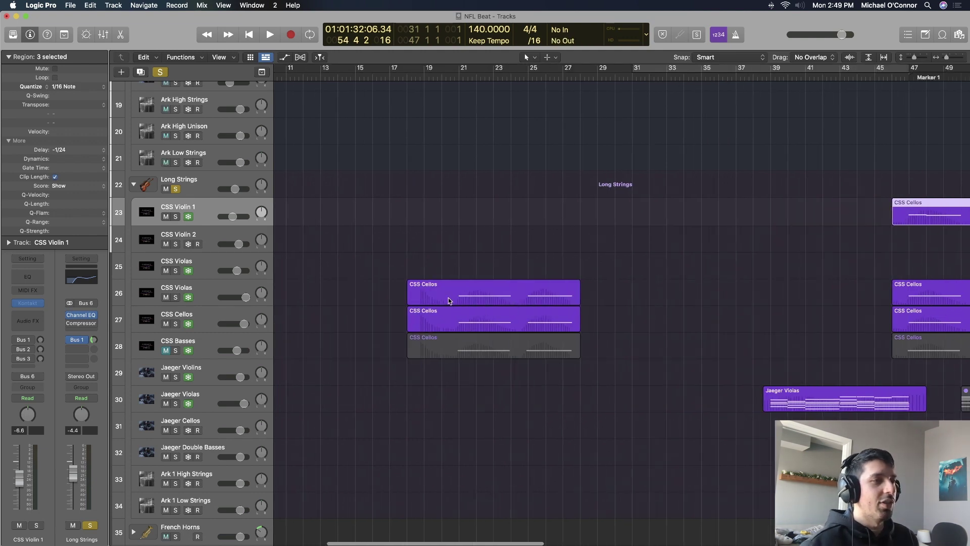
drag(420, 267, 500, 331)
scroll(500, 332, right, 5)
scroll(500, 332, right, 6)
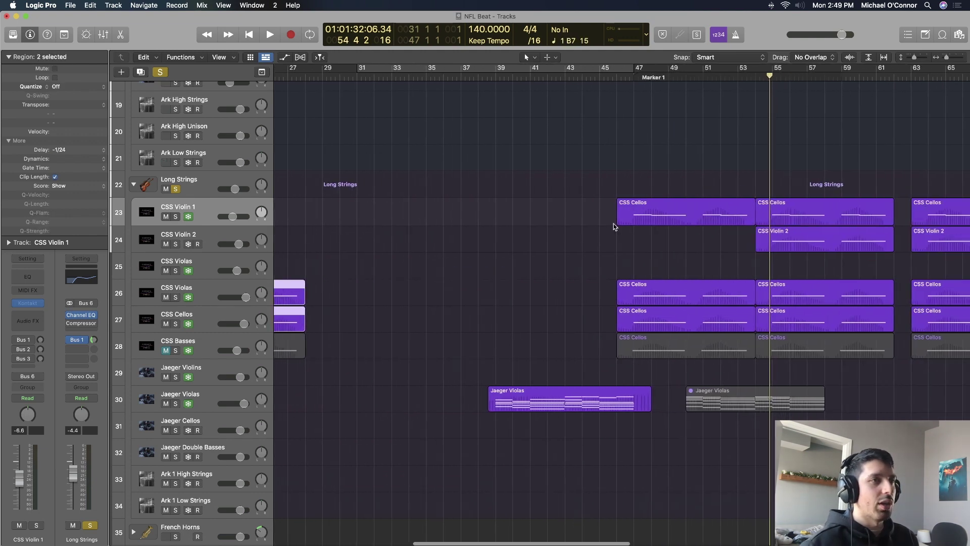
Select the three active CSS Cellos regions starting at bar 46 and play the soloed Long Strings from bar 45.
drag(605, 171, 650, 320)
click(599, 75)
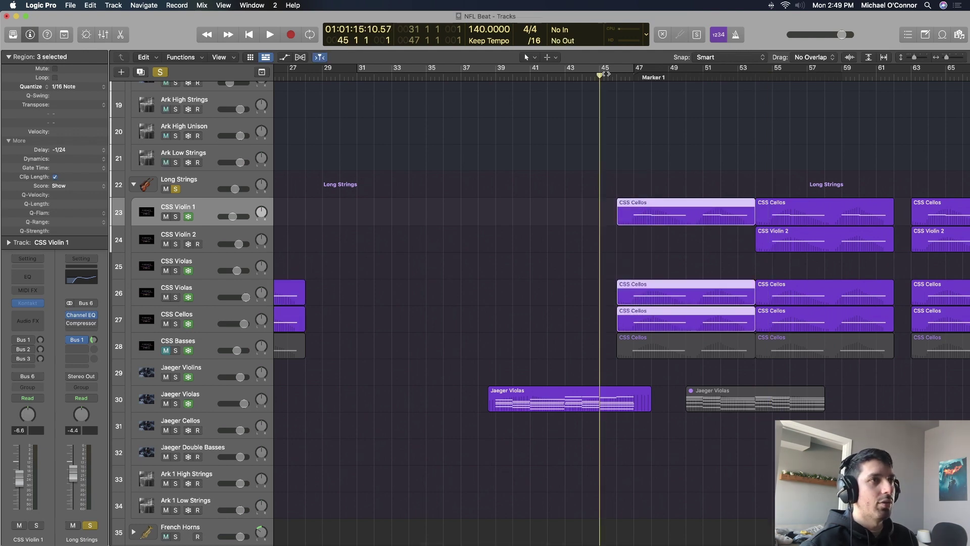
key(space)
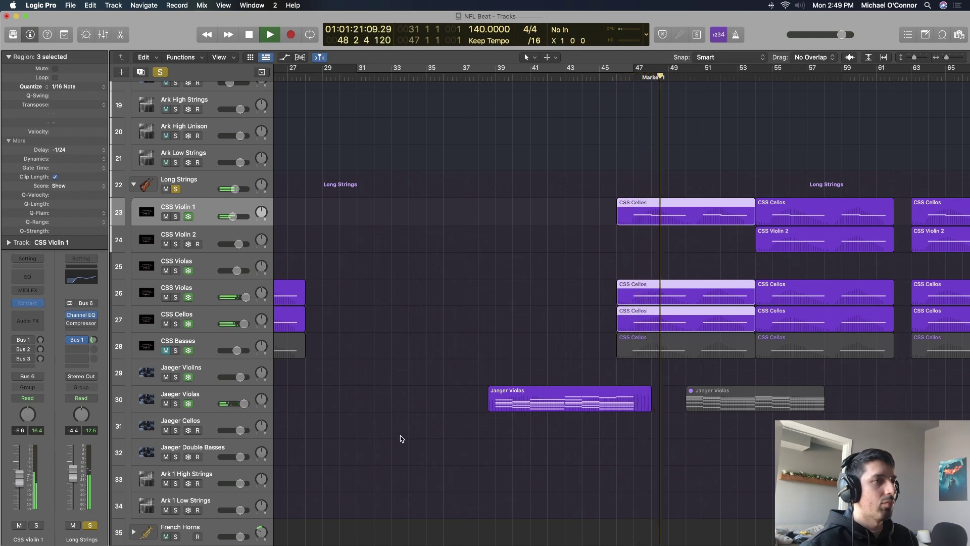
scroll(402, 380, right, 3)
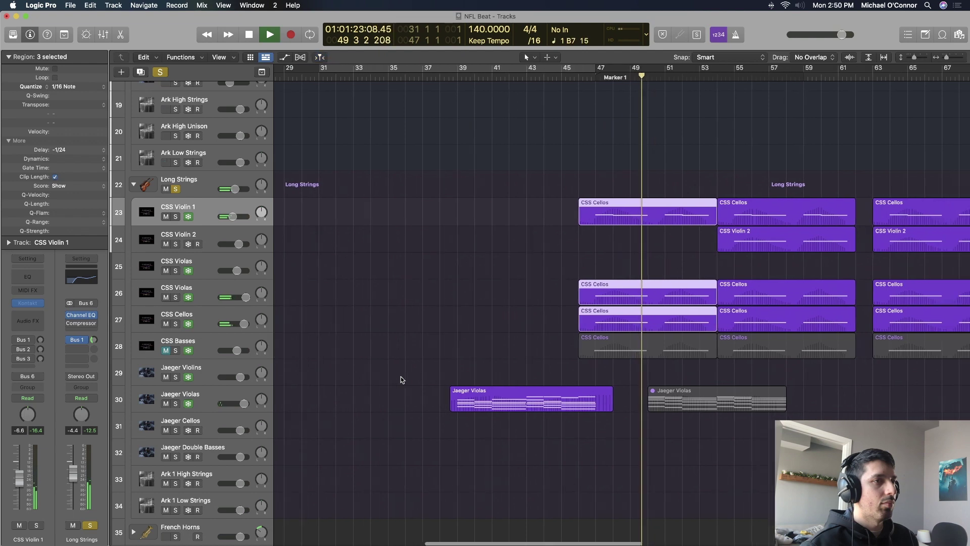
scroll(402, 380, right, 3)
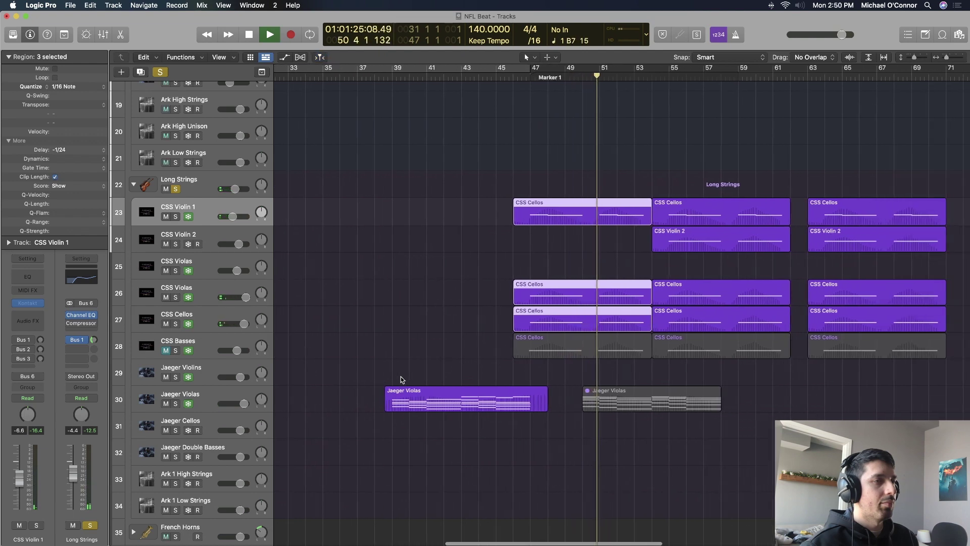
scroll(401, 380, right, 5)
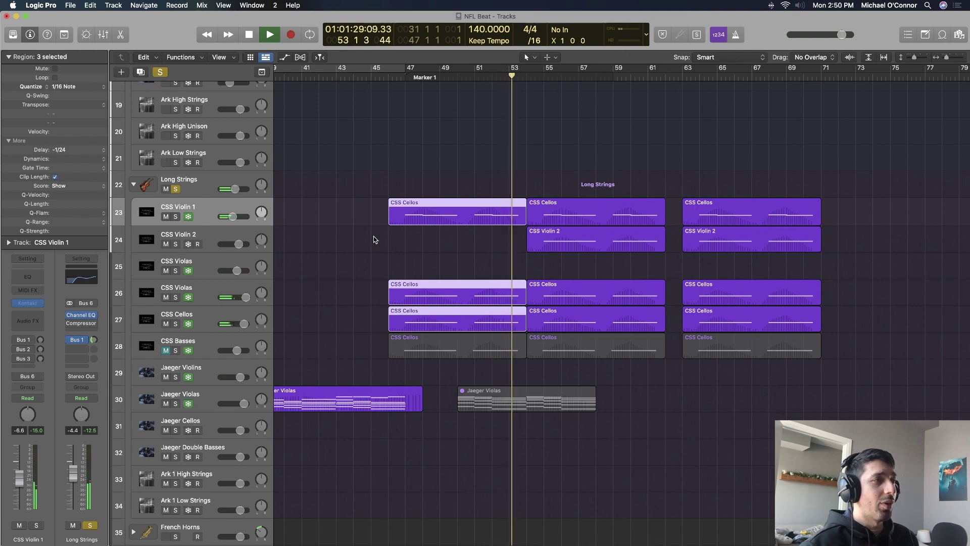
Select the CSS Violin 2 track and listen to its part until about bar 61, then stop playback and clear all solos.
click(239, 233)
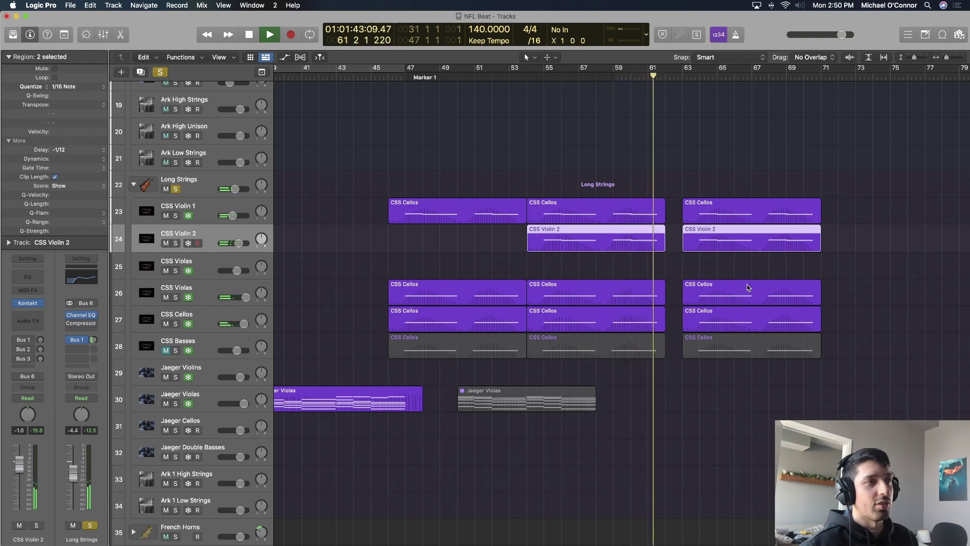
key(space)
scroll(746, 284, up, 15)
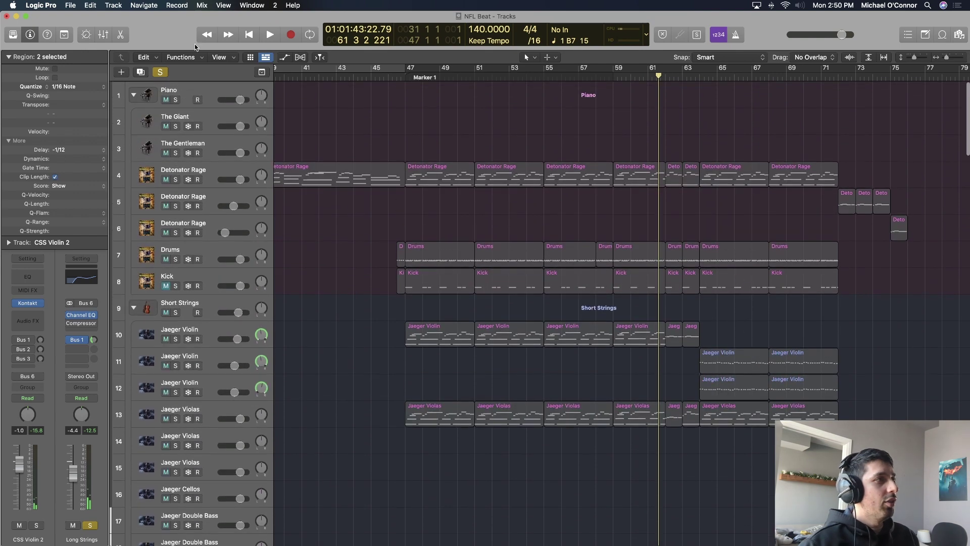
click(159, 71)
key(super+Left)
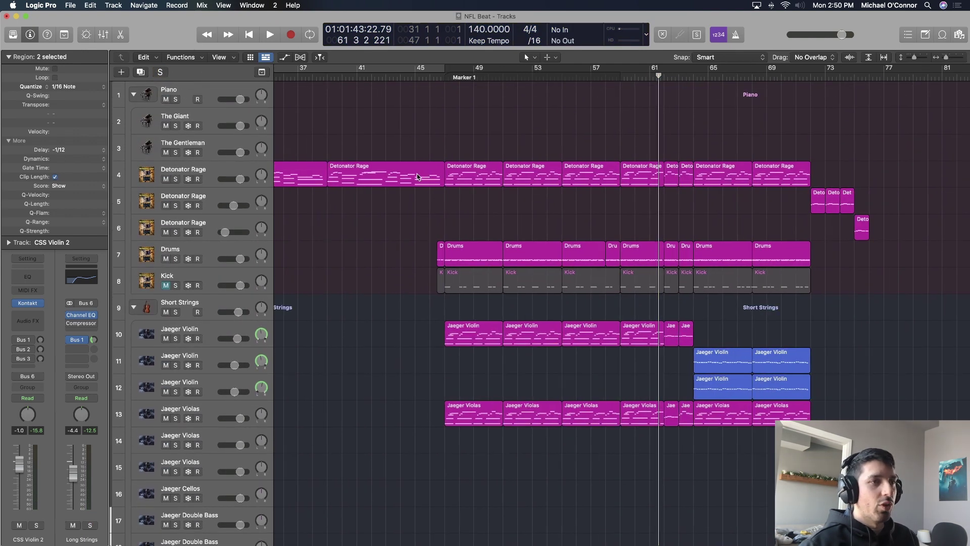
Select the Spire 1.5 track in the Synths stack, view its instrument with the PL Nibius 6 preset, and close the plug-in window.
scroll(417, 177, right, 3)
scroll(418, 177, down, 10)
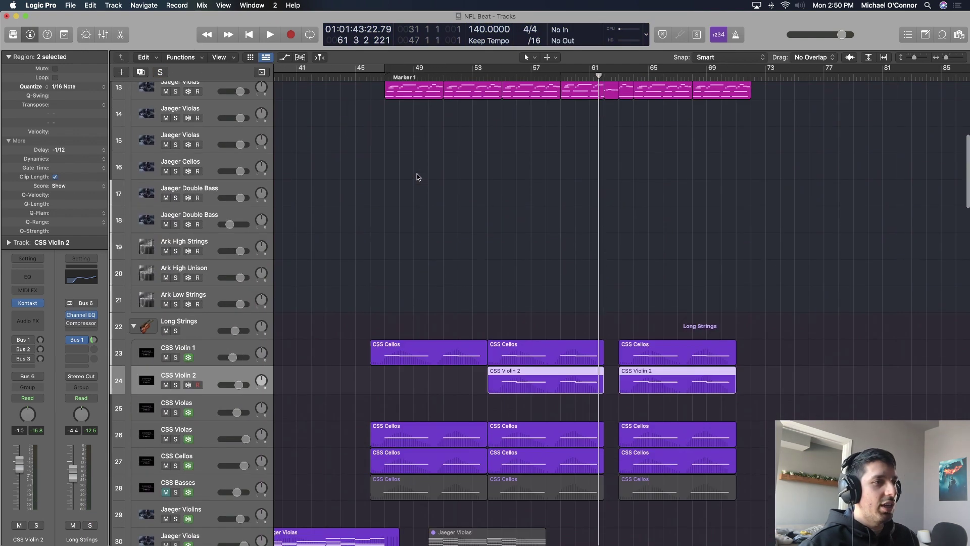
scroll(417, 177, down, 20)
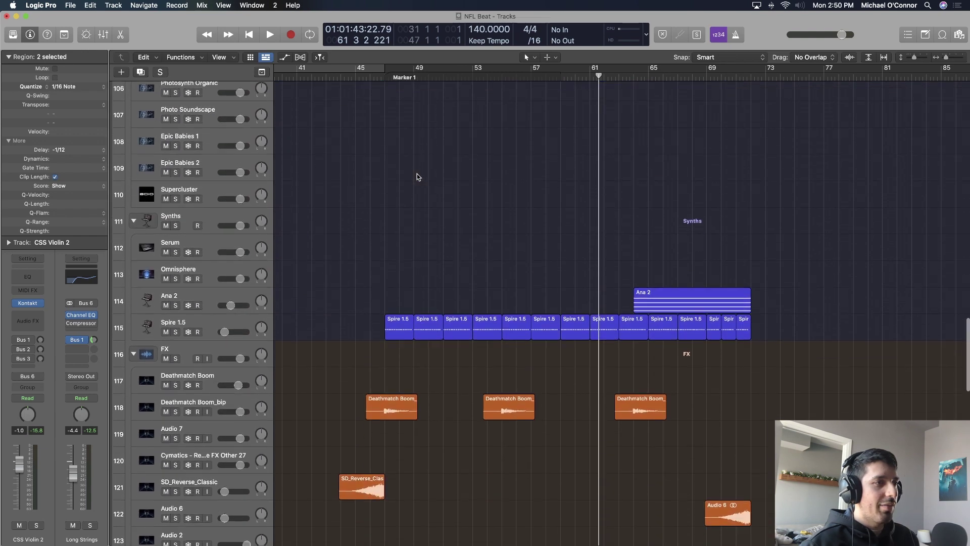
scroll(417, 177, down, 2)
click(208, 275)
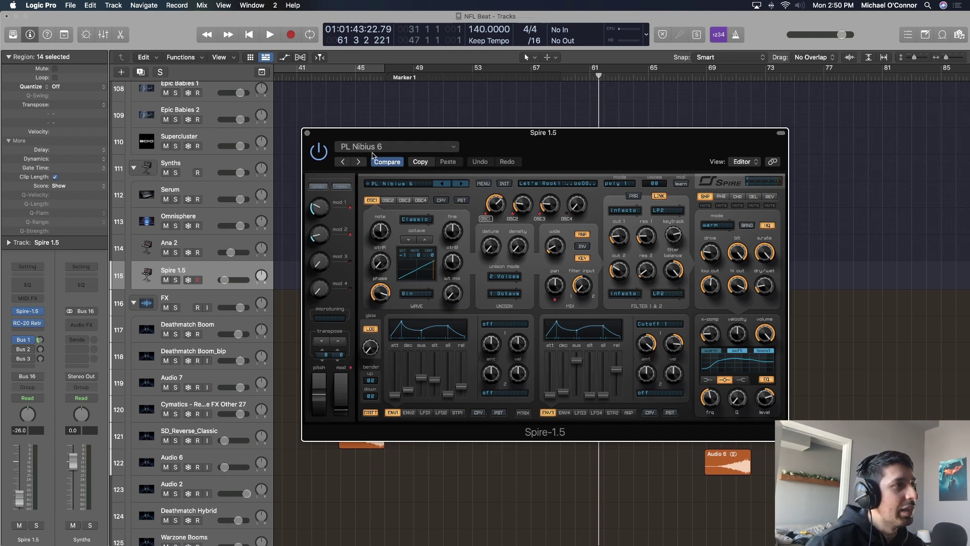
click(307, 134)
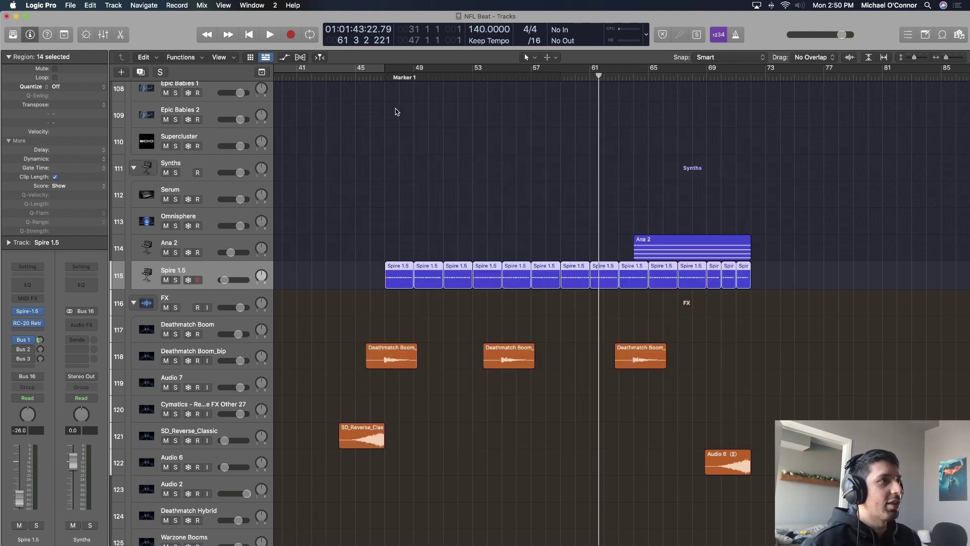
Solo the Spire 1.5 track, listen to it from just before bar 47, and clear the solo.
key(s)
click(382, 76)
key(space)
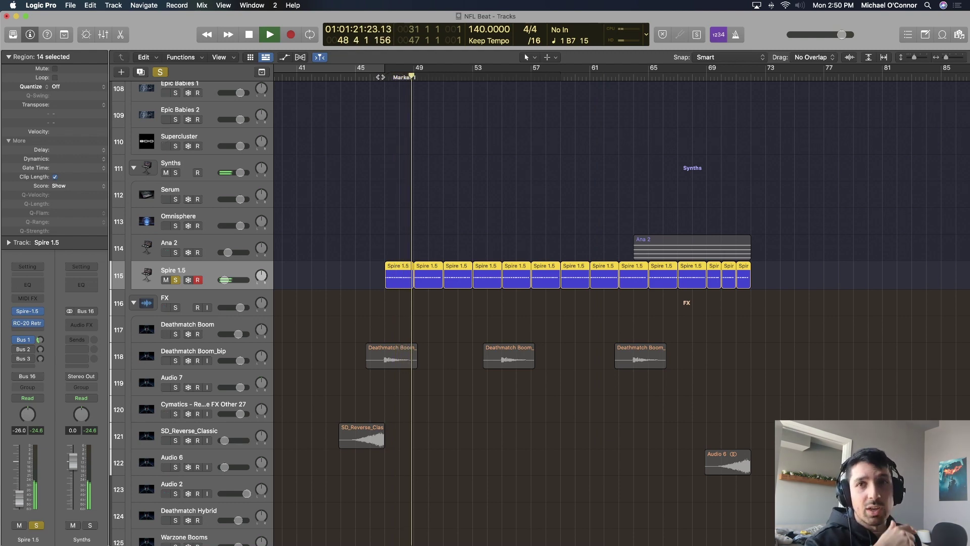
key(s)
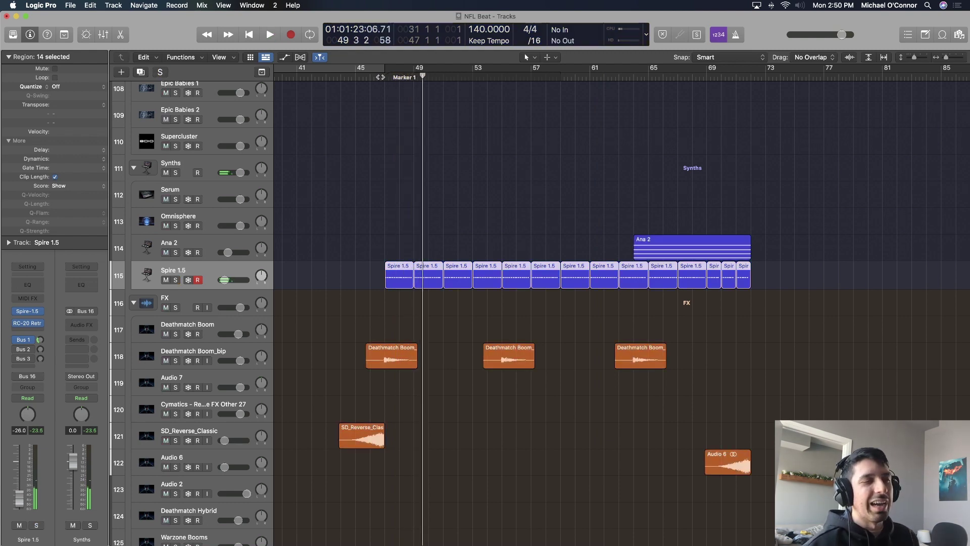
Play the full mix from about bar 46, soloing Spire 1.5 briefly for comparison, and stop playback near bar 53.
click(373, 77)
key(space)
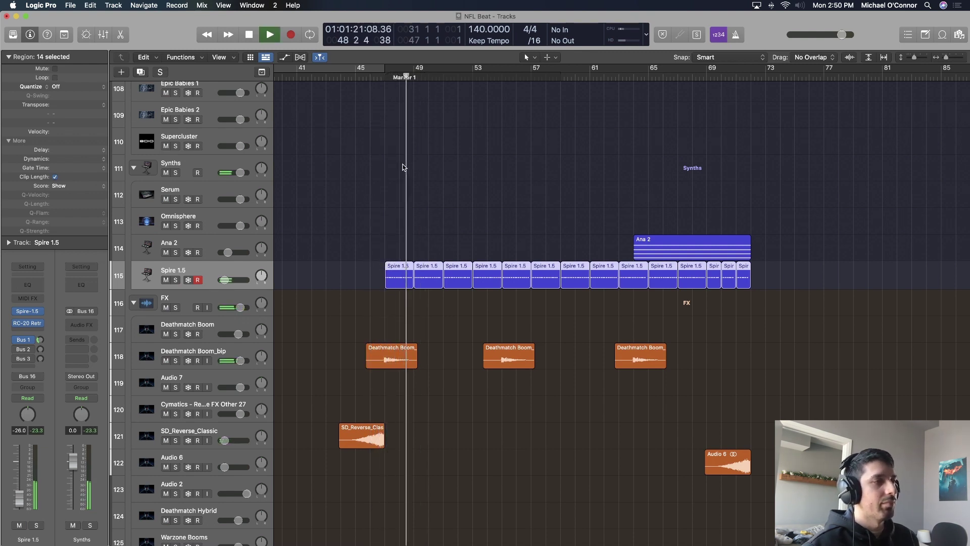
key(s)
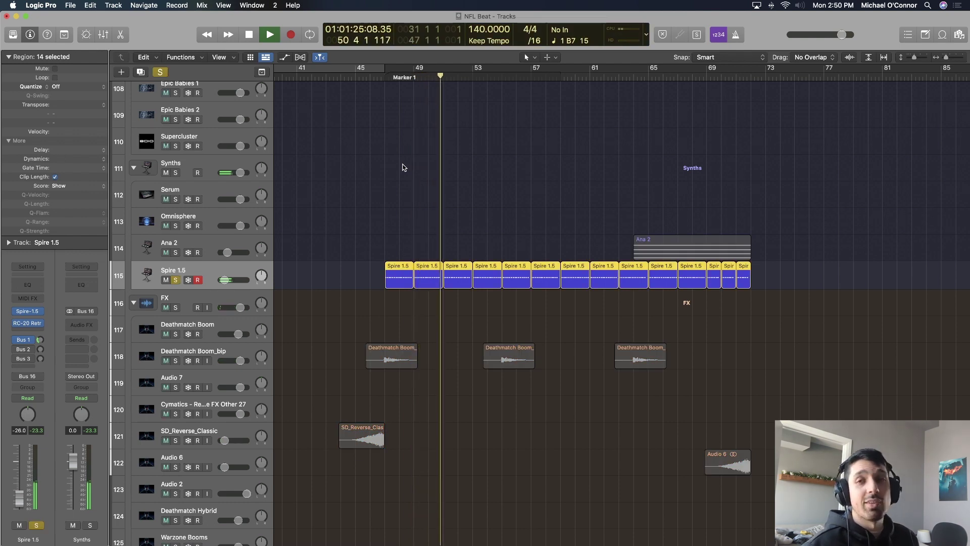
key(s)
scroll(404, 167, down, 10)
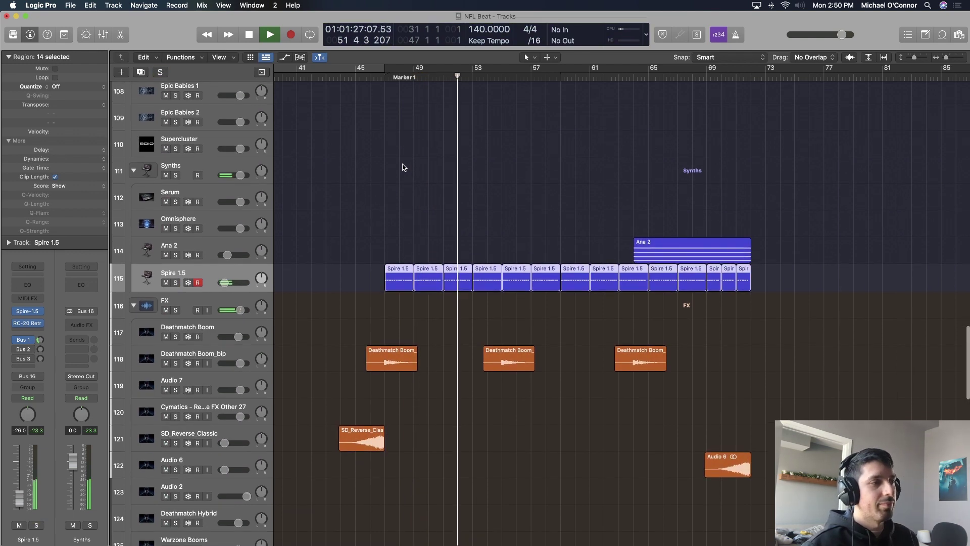
scroll(404, 167, up, 20)
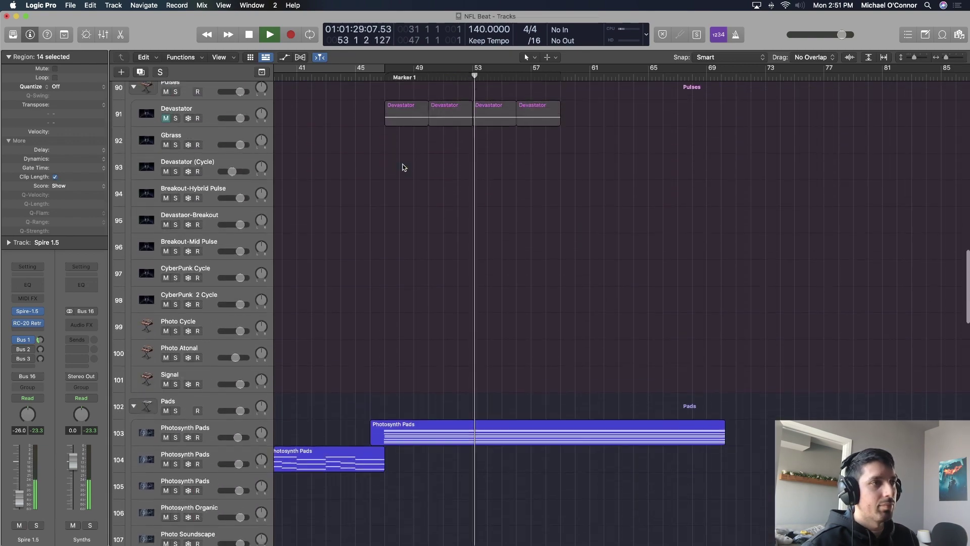
key(space)
Select the blue Jaeger Violin regions on tracks 11 and 12, followed by the Detonator Rage regions on tracks 5 and 6.
scroll(404, 167, up, 15)
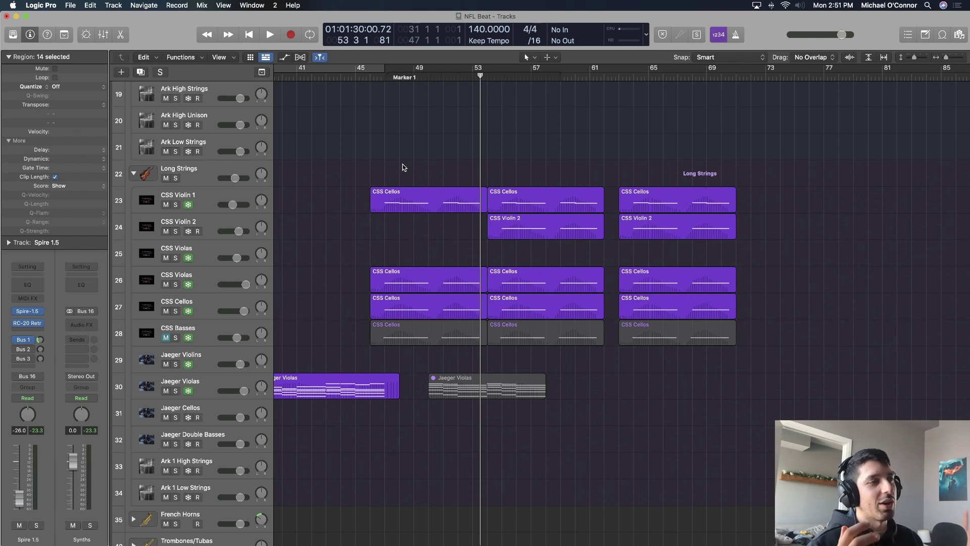
scroll(403, 167, up, 15)
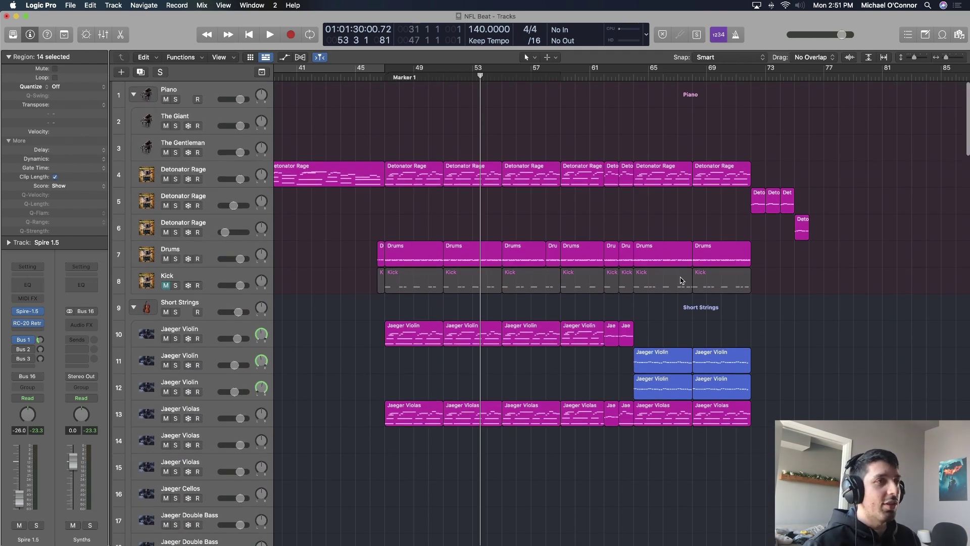
click(681, 301)
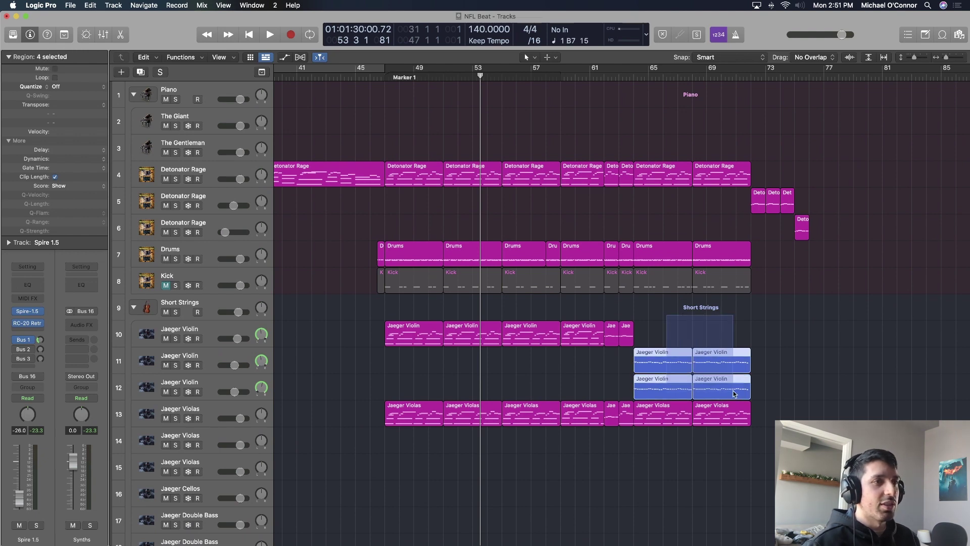
drag(721, 202, 864, 229)
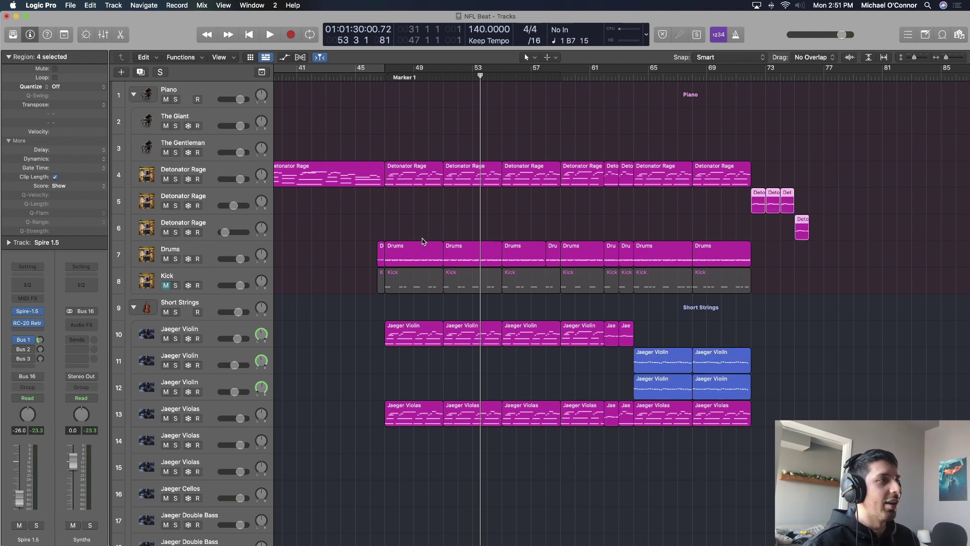
Solo the Drums track and listen to the earlier drum pattern from bar 25.
click(216, 248)
scroll(621, 303, left, 10)
key(s)
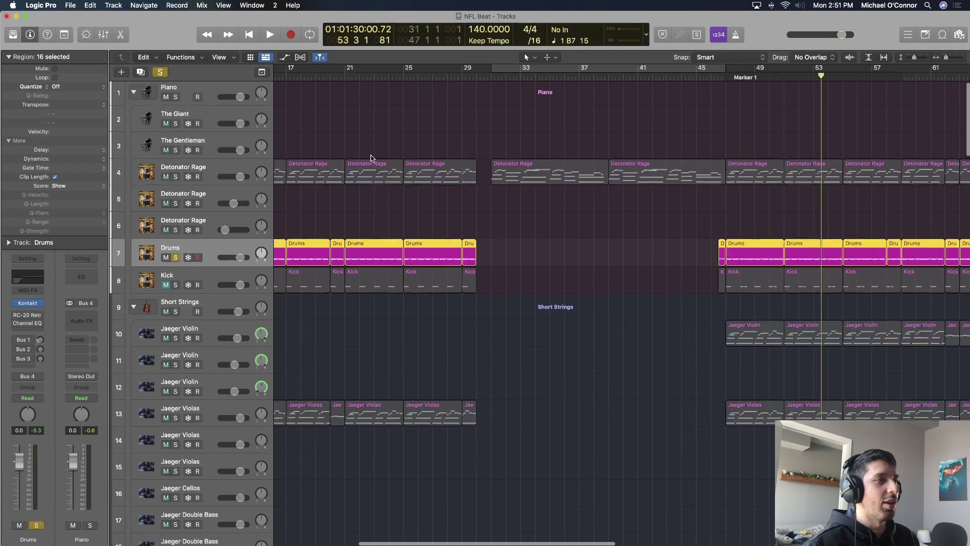
click(411, 74)
key(space)
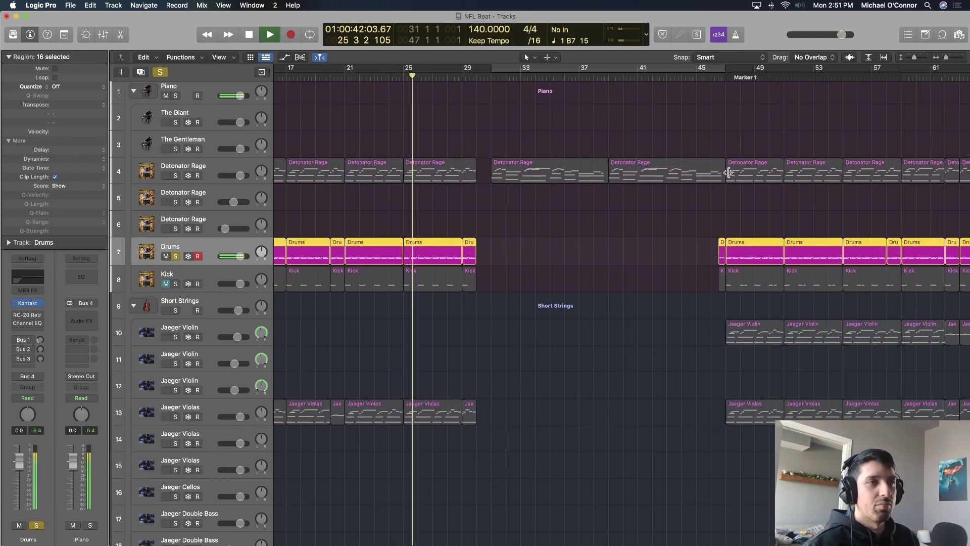
scroll(727, 172, up, 5)
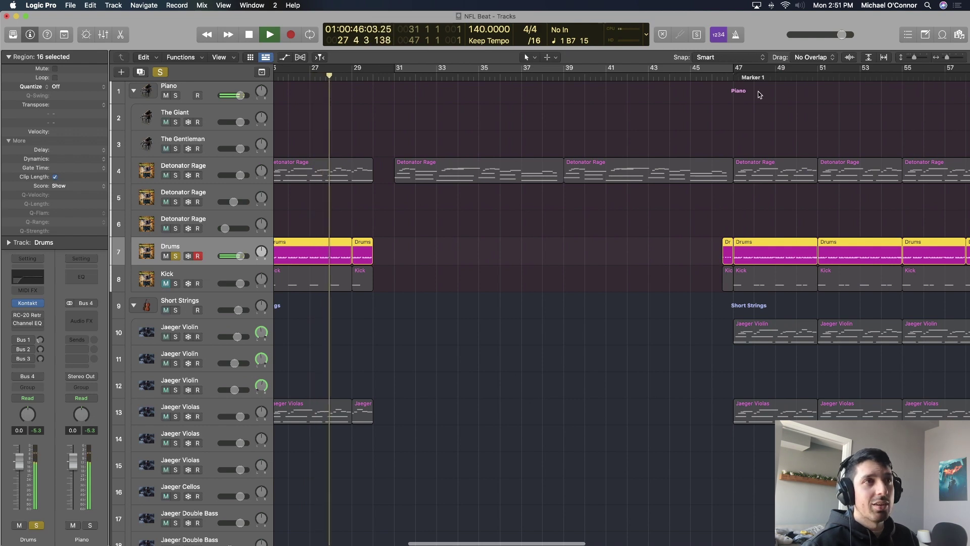
Play the soloed drums from about bar 46 and show the bar 47 Drums region's notes in the Piano Roll.
click(713, 78)
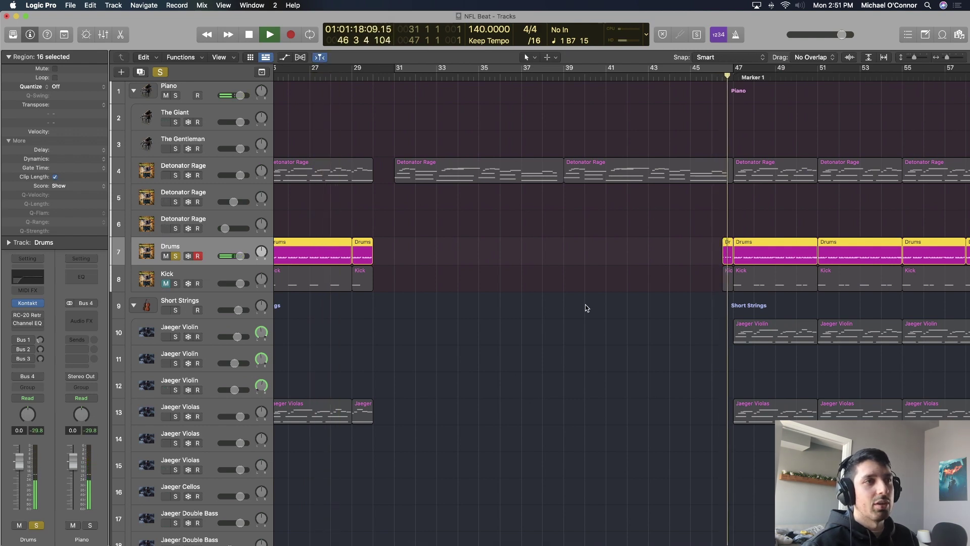
scroll(583, 309, up, 2)
key(p)
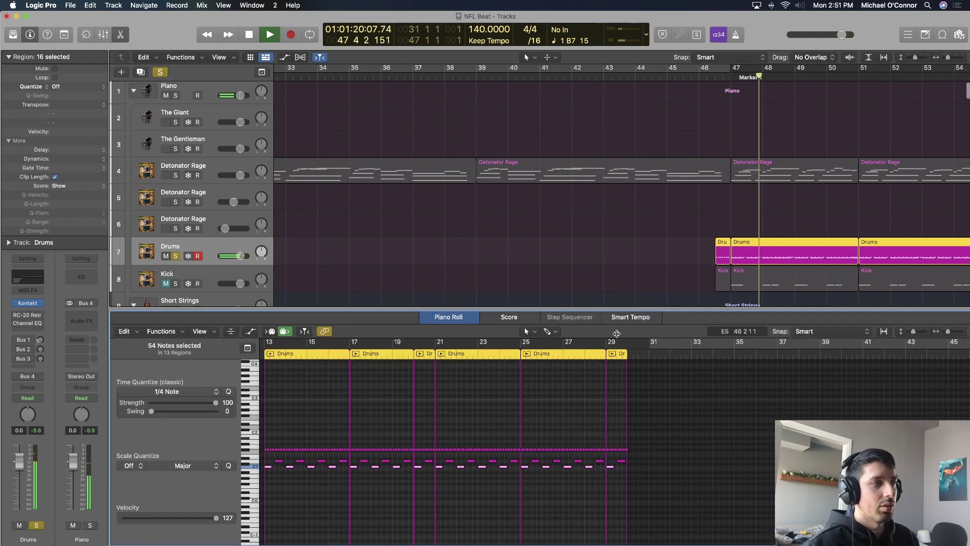
scroll(494, 398, left, 5)
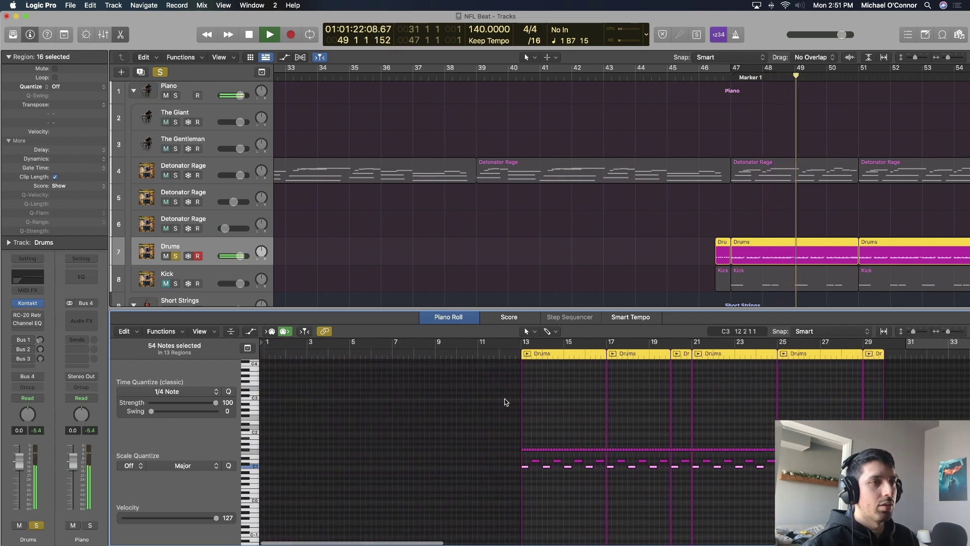
click(784, 245)
ctrl+alt+click(692, 408)
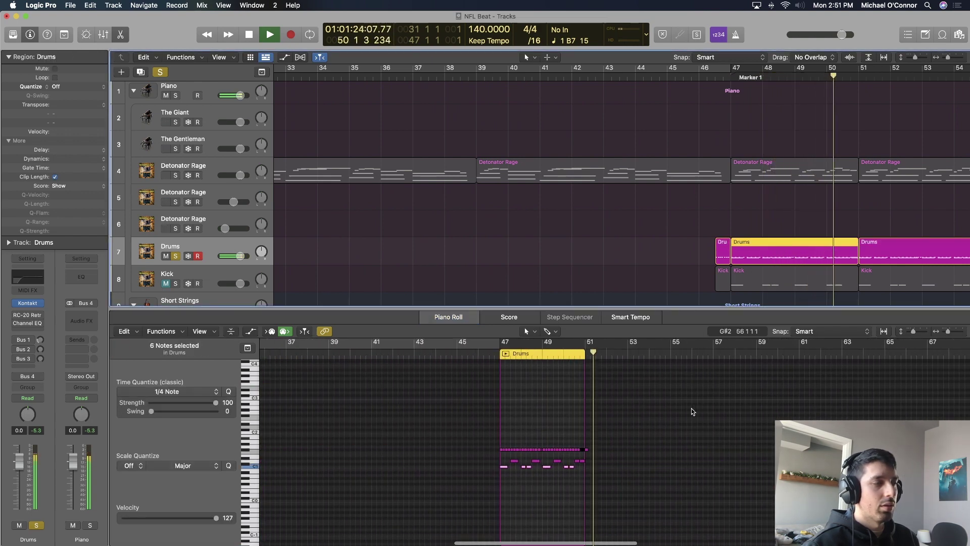
ctrl+alt+click(692, 408)
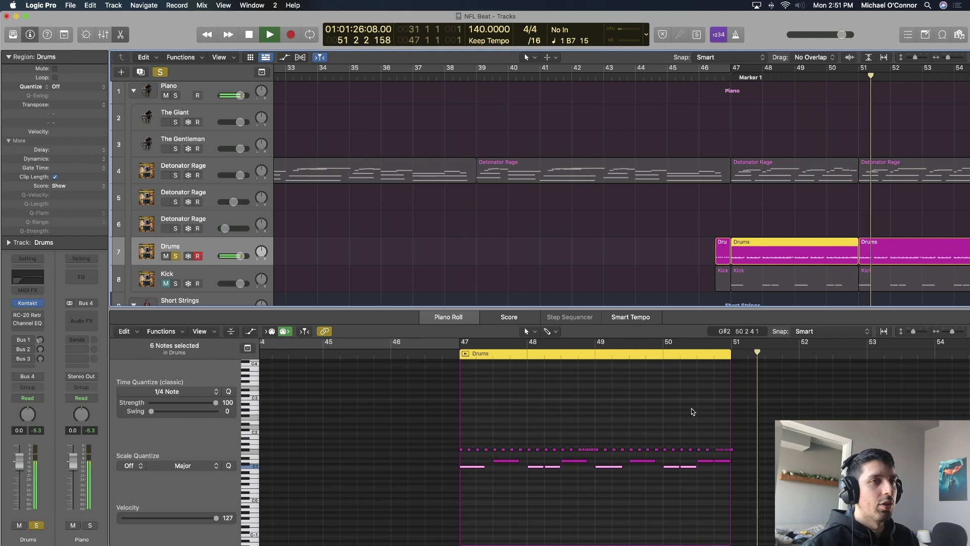
Enlarge the bar 47 Drums region's notes, replay them, and add the bar 51 Drums region to the selection.
key(space)
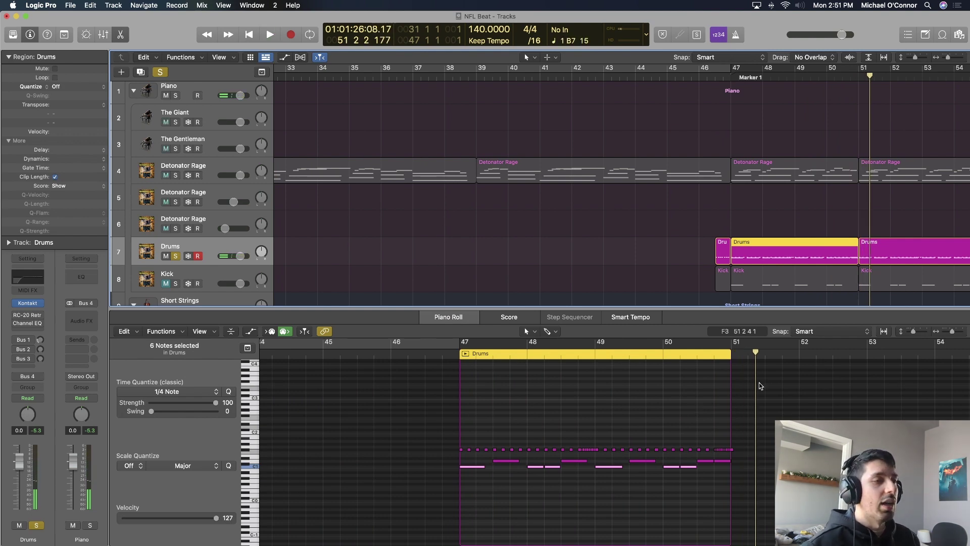
key(z)
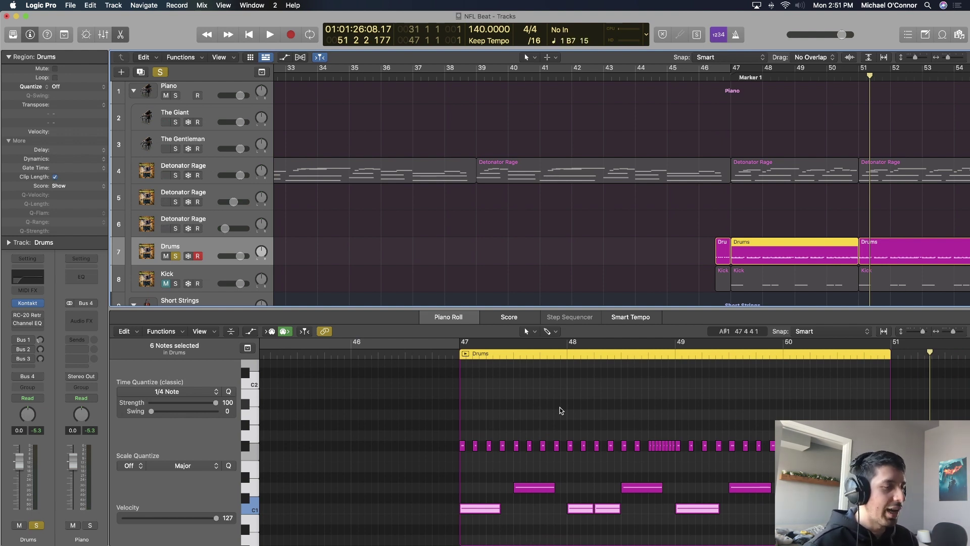
key(shift+space)
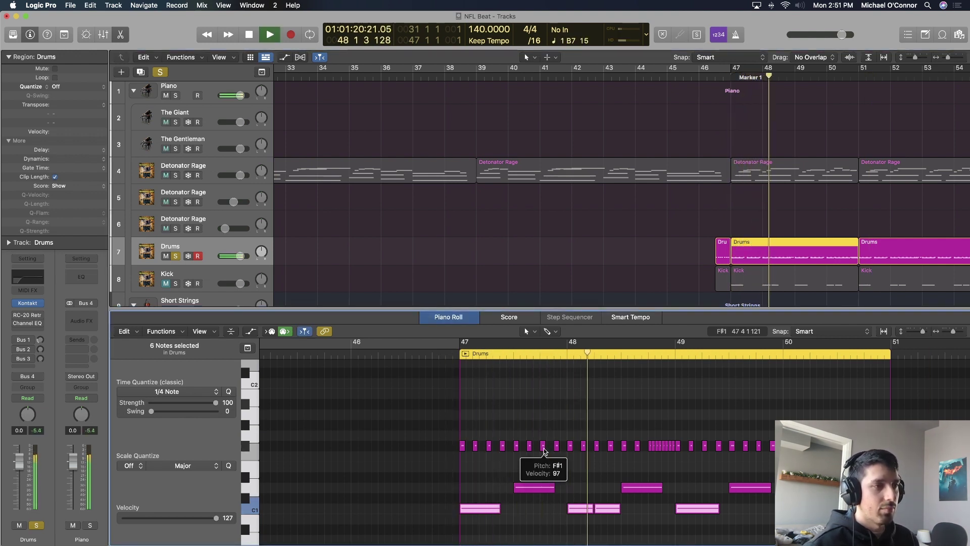
scroll(543, 450, right, 4)
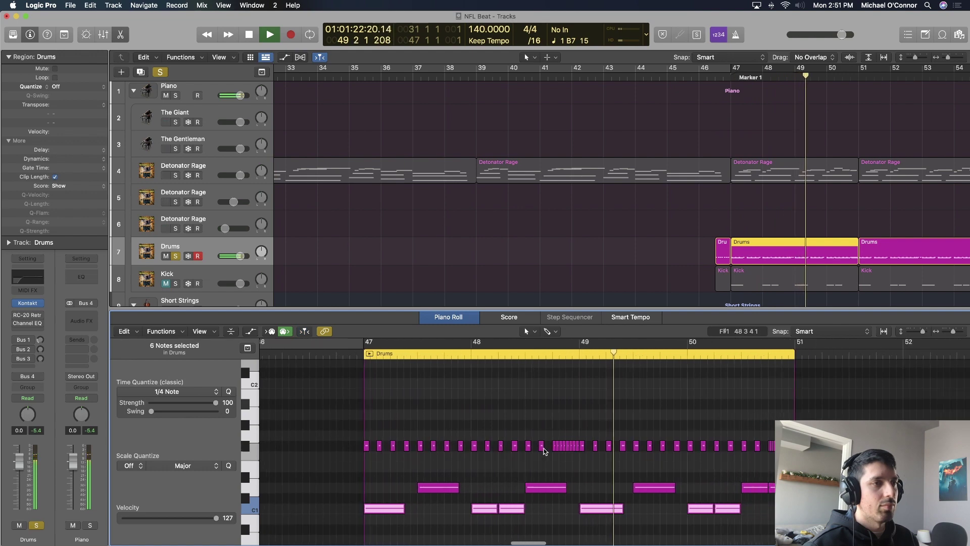
shift+click(909, 250)
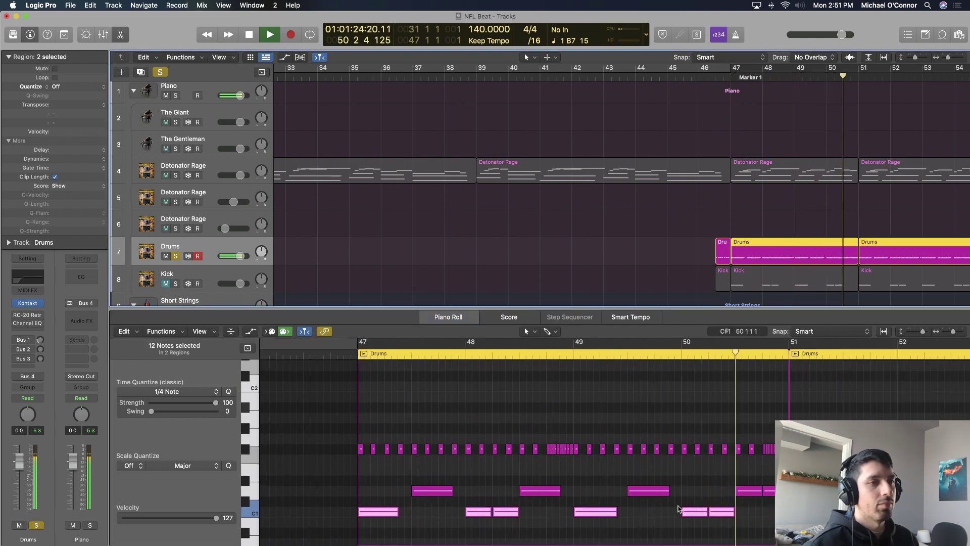
Examine the bar 51 Drums region's notes in the Piano Roll and add the bar 55 Drums region to the selection.
scroll(678, 508, right, 4)
scroll(679, 507, right, 3)
scroll(707, 465, down, 3)
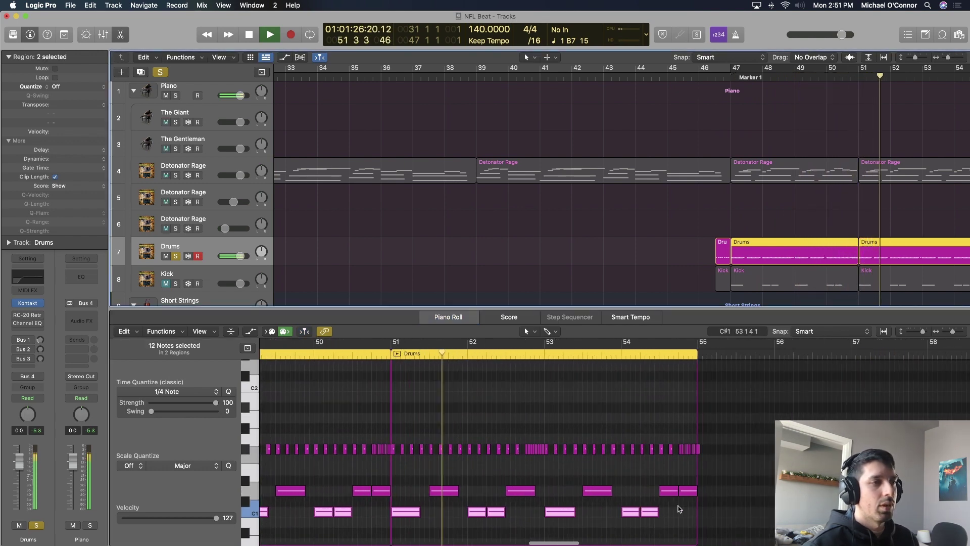
scroll(658, 284, right, 15)
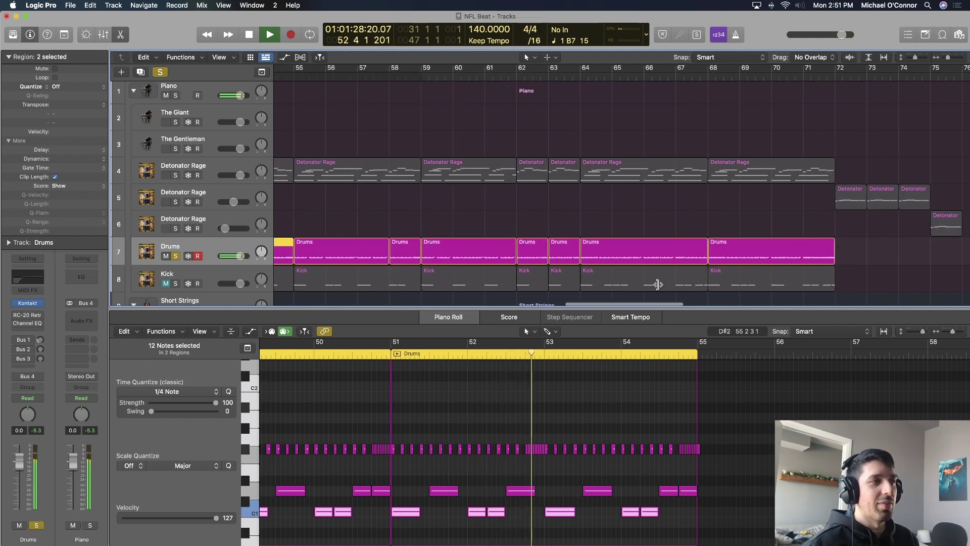
scroll(658, 284, left, 3)
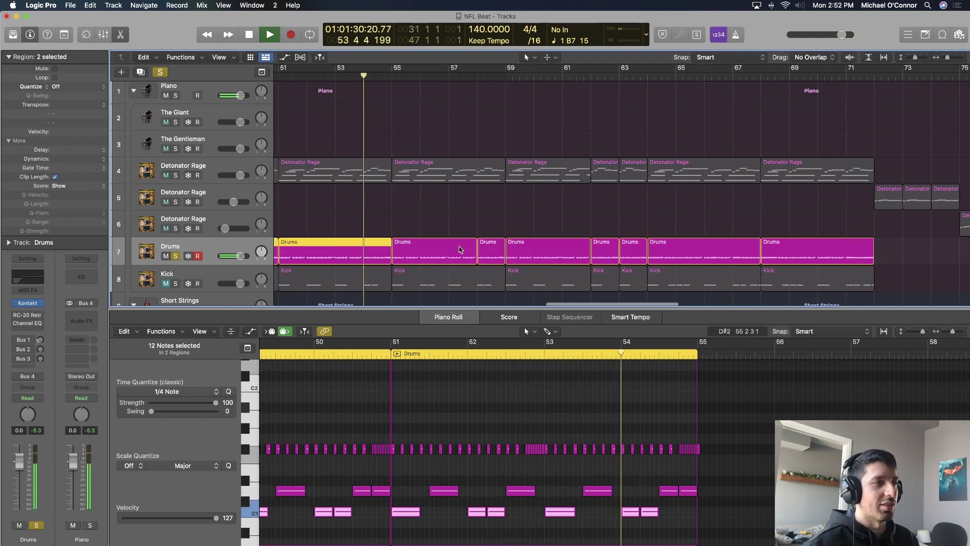
shift+click(459, 249)
scroll(586, 407, right, 5)
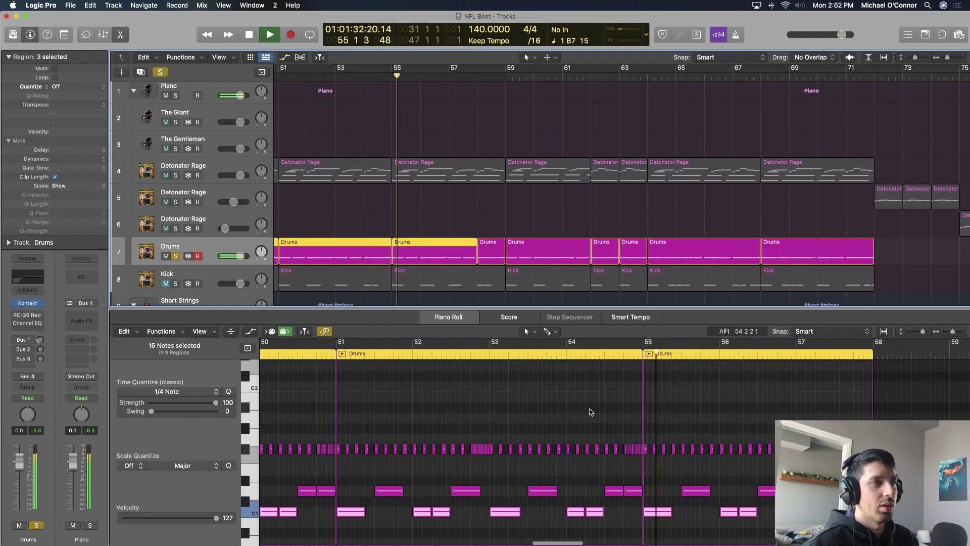
Select the five Drums regions from bar 55 through bar 63 and follow their notes in the Piano Roll.
click(490, 250)
shift+click(435, 250)
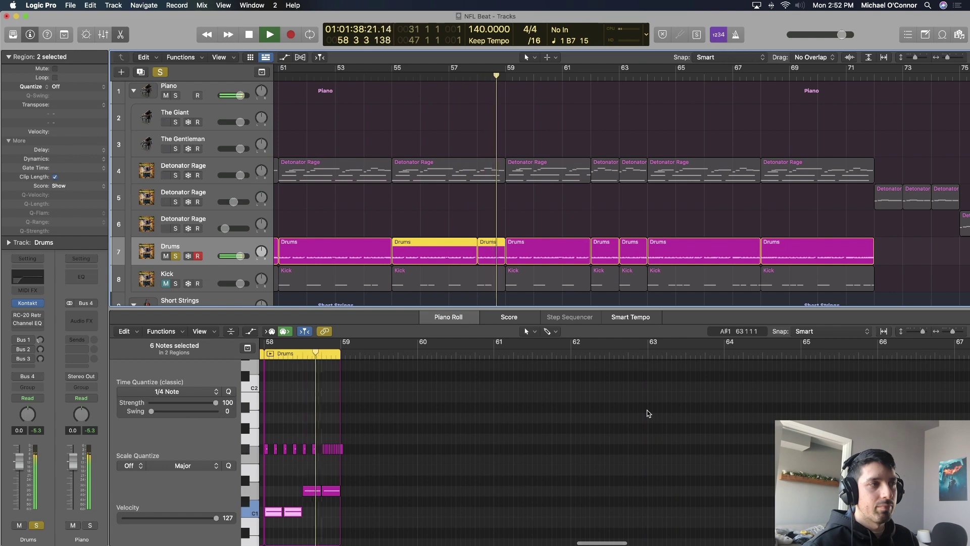
shift+click(573, 251)
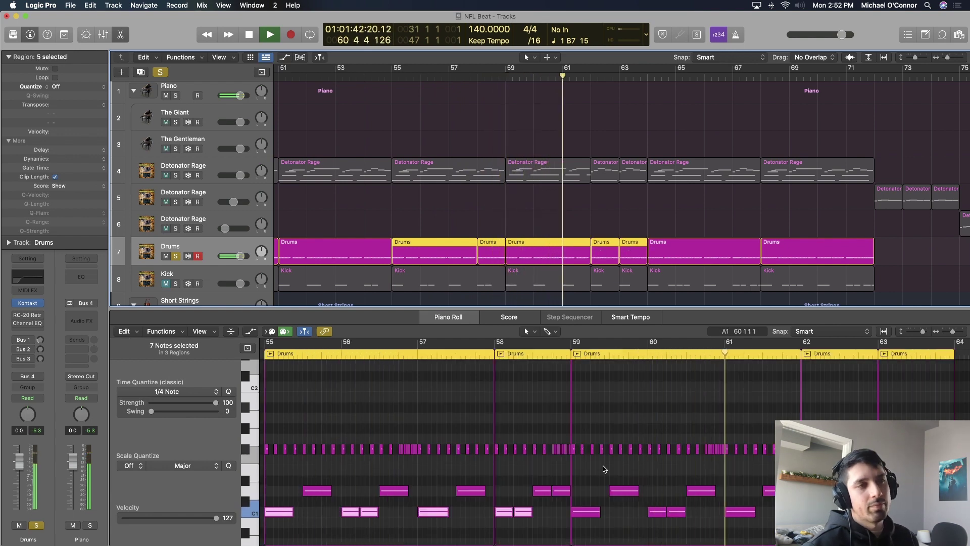
scroll(700, 479, right, 5)
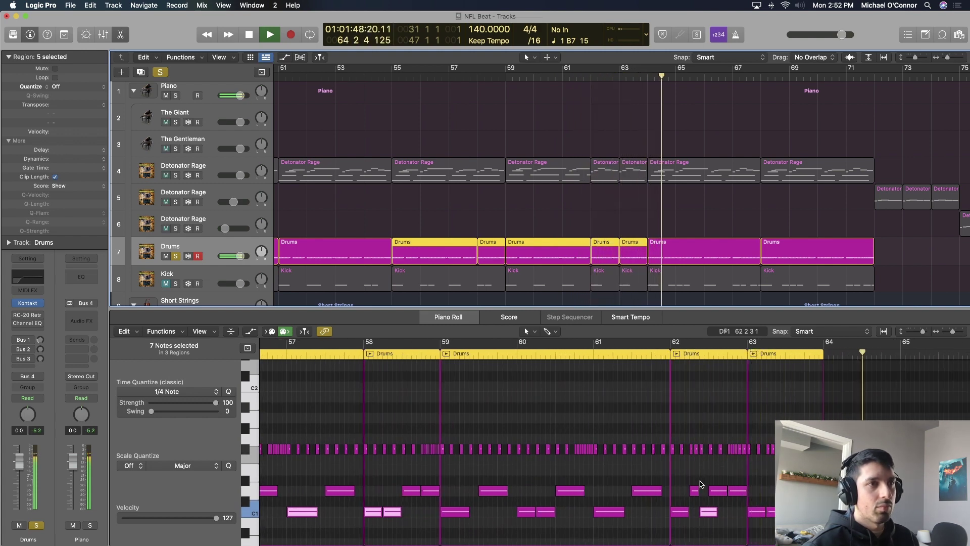
Add the bar 64 and bar 68 Drums regions to the selection, then close the Piano Roll and end the solo.
shift+click(700, 243)
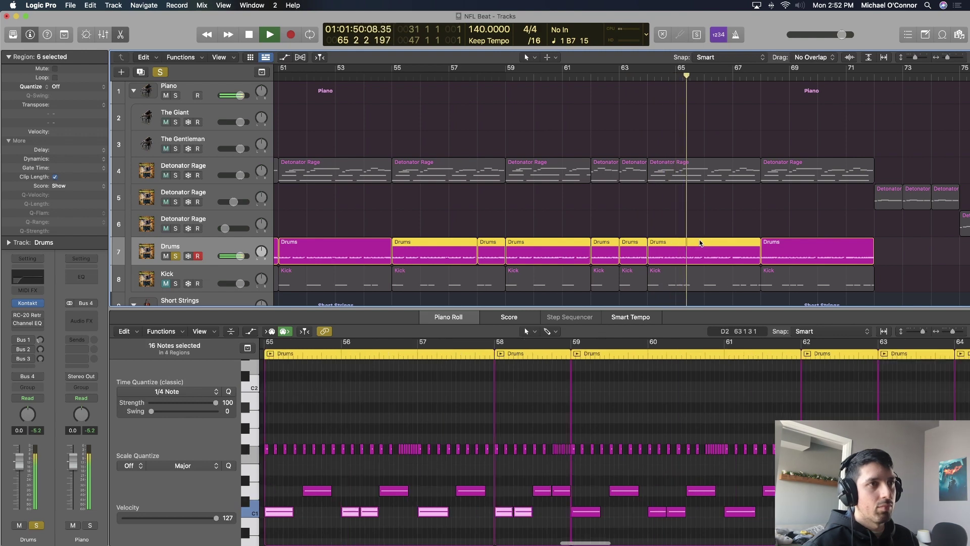
shift+click(791, 254)
key(e)
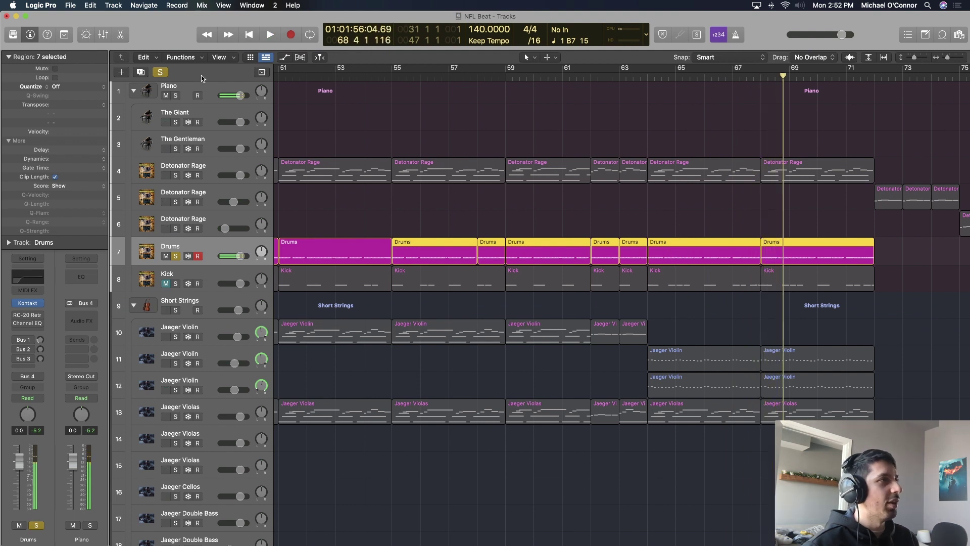
click(165, 73)
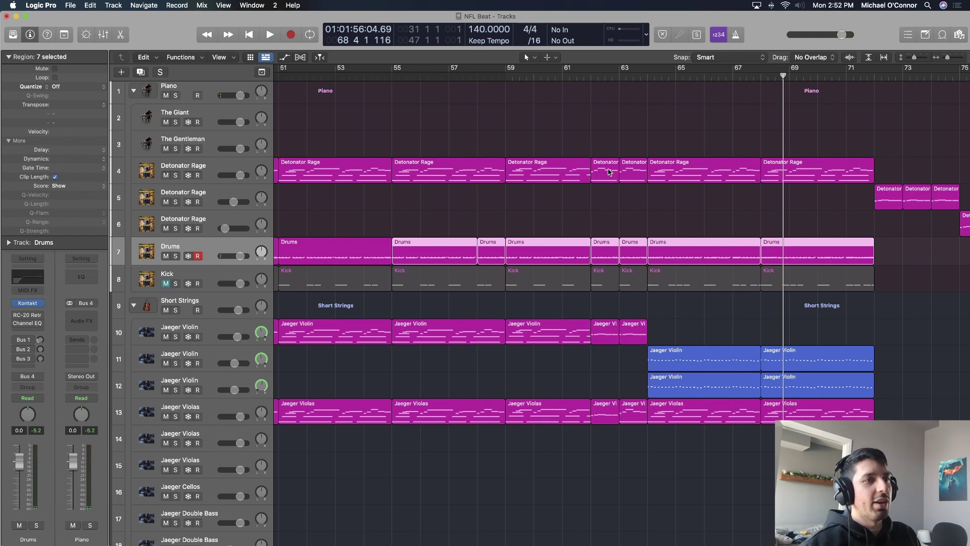
Select the four blue Jaeger Violin regions on tracks 11 and 12 and show their notes in the Piano Roll.
drag(688, 350, 691, 369)
drag(692, 325, 784, 378)
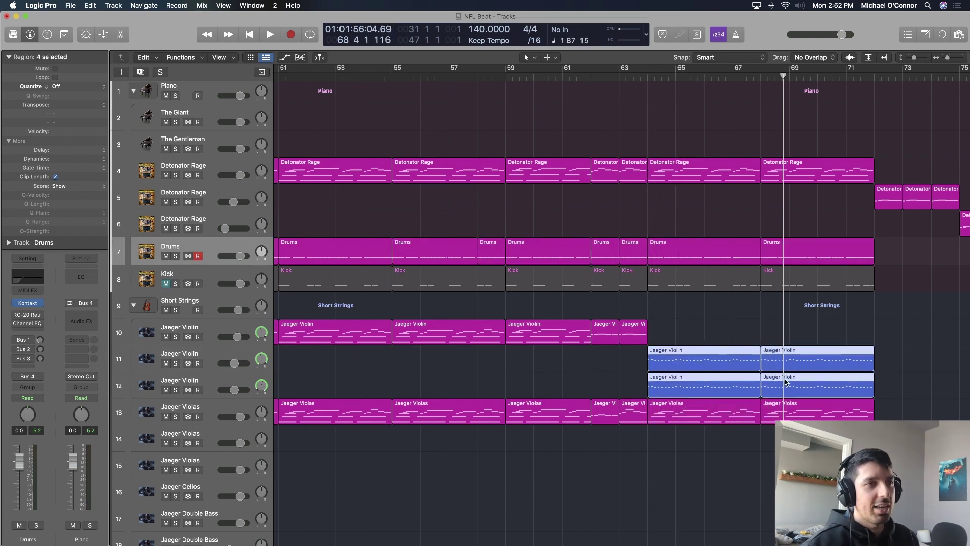
double_click(784, 377)
key(e)
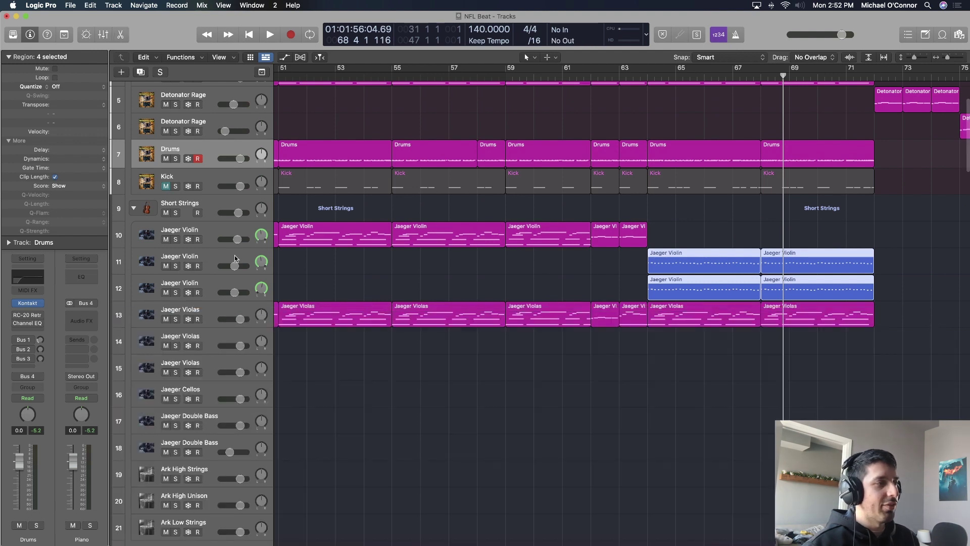
drag(571, 266, 806, 292)
key(e)
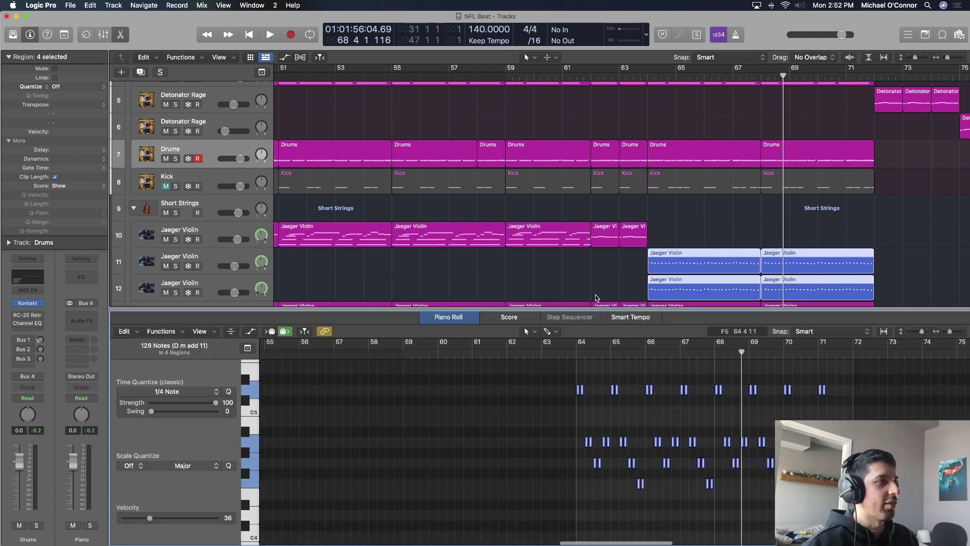
Solo Jaeger Violin tracks 11 and 12 and listen to them briefly from about bar 68.
click(175, 265)
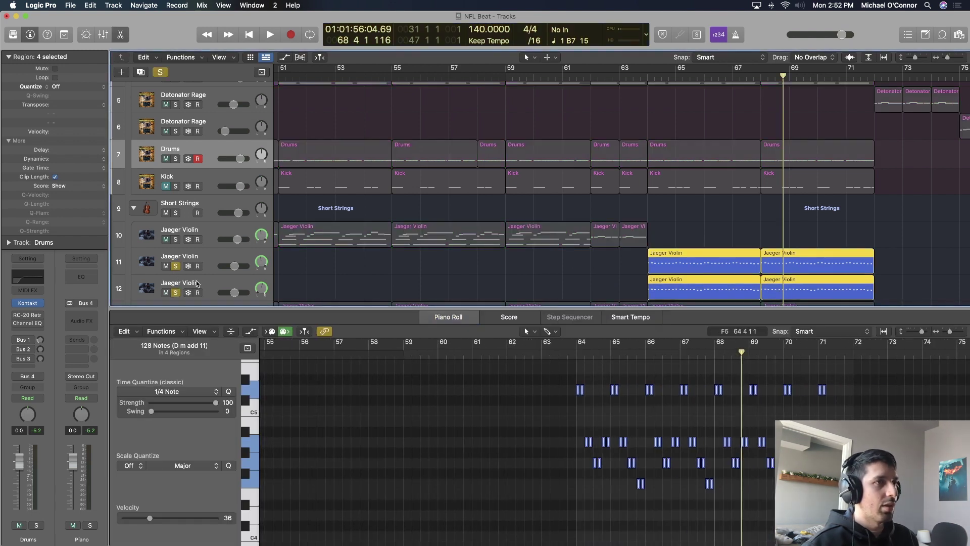
key(space)
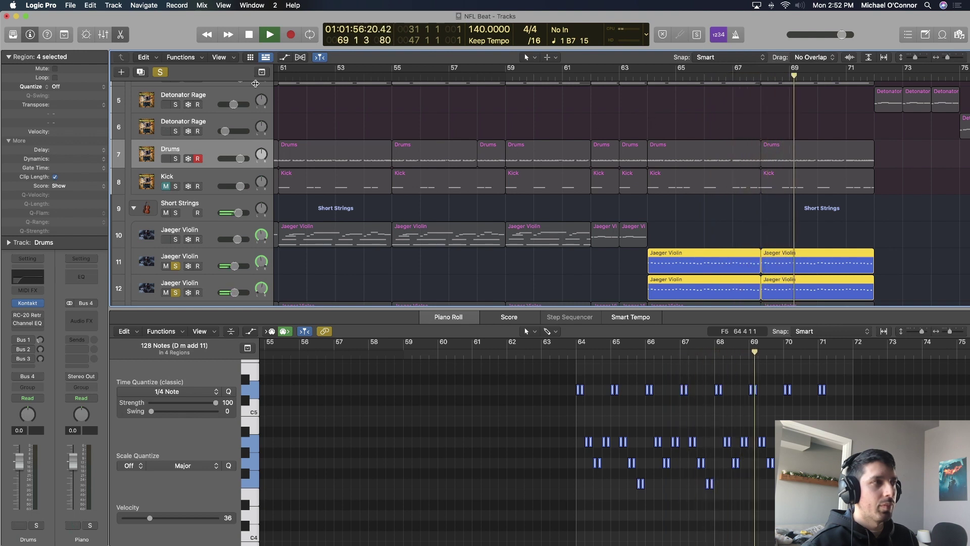
key(space)
Play the arrangement from bar 61 and turn off the violin solo to hear the full mix.
scroll(417, 203, down, 2)
scroll(418, 204, down, 5)
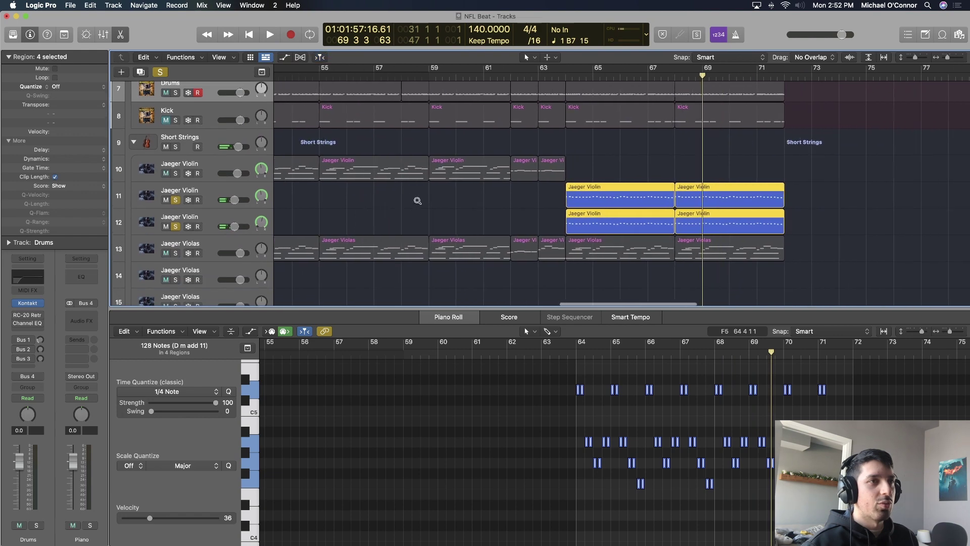
scroll(505, 132, up, 5)
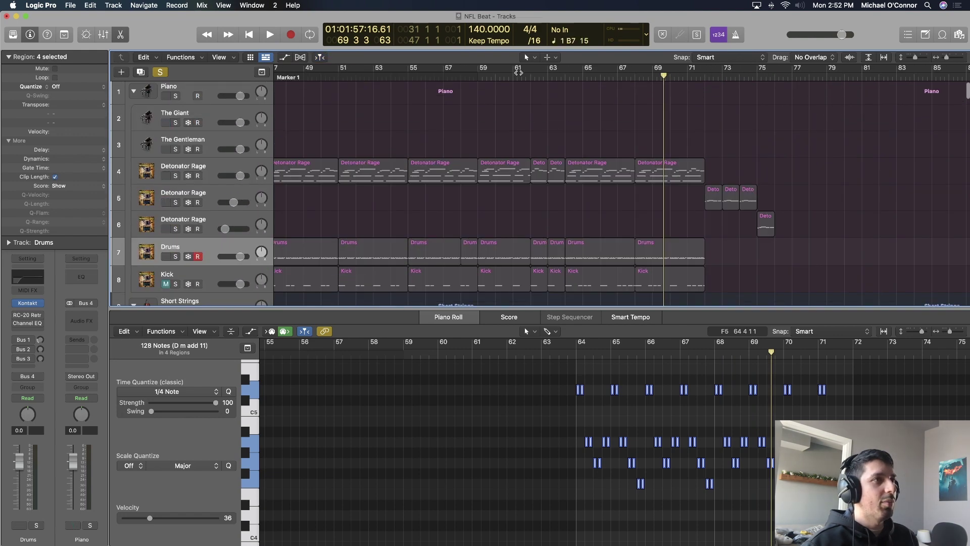
click(518, 73)
key(space)
key(s)
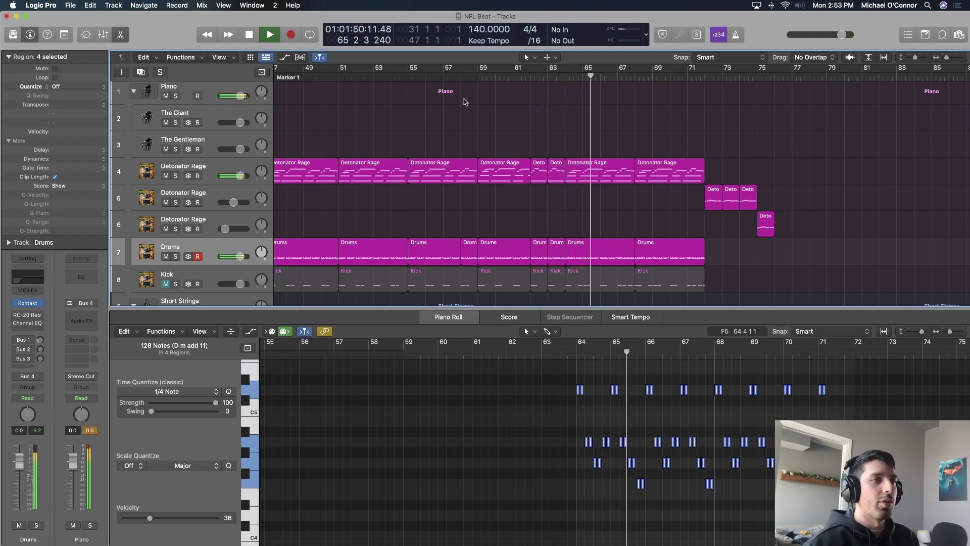
Close the Piano Roll, select the Ana 2 synth track while the full mix plays, and stop playback at bar 72.
scroll(463, 99, down, 15)
key(e)
scroll(464, 98, down, 20)
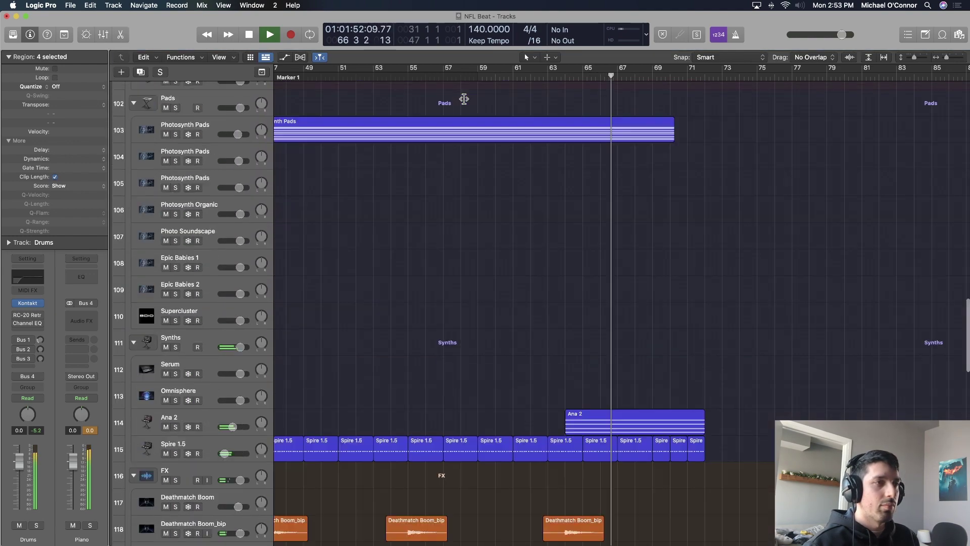
scroll(464, 99, down, 2)
click(397, 371)
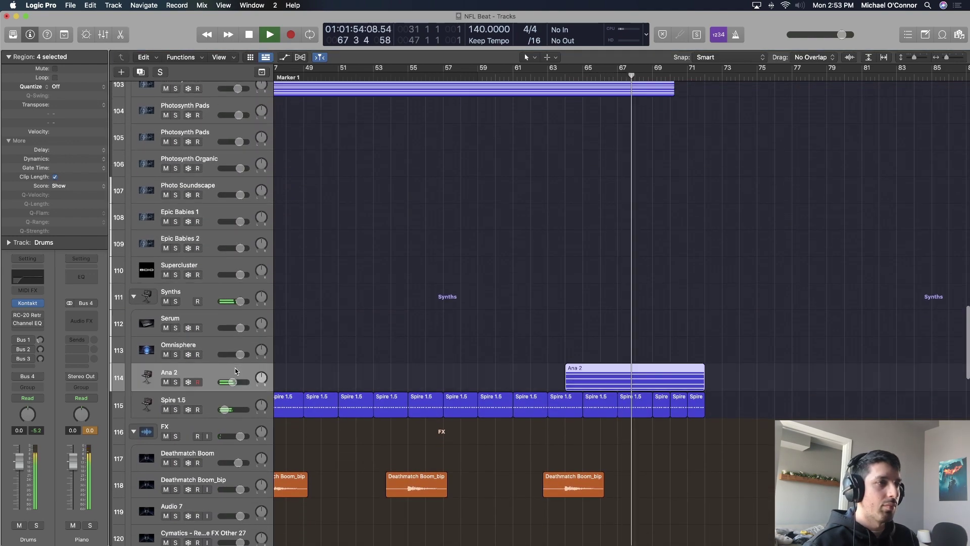
scroll(396, 355, up, 20)
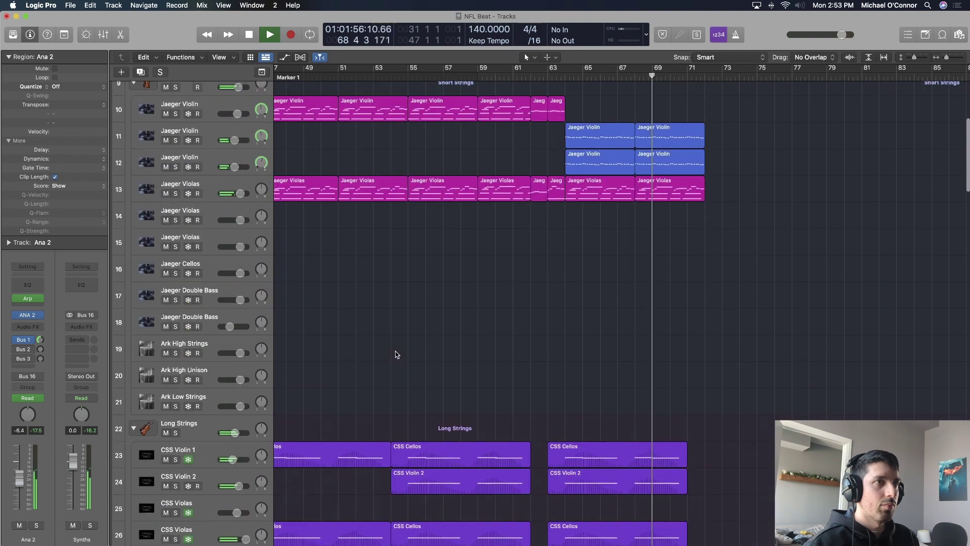
scroll(397, 354, up, 5)
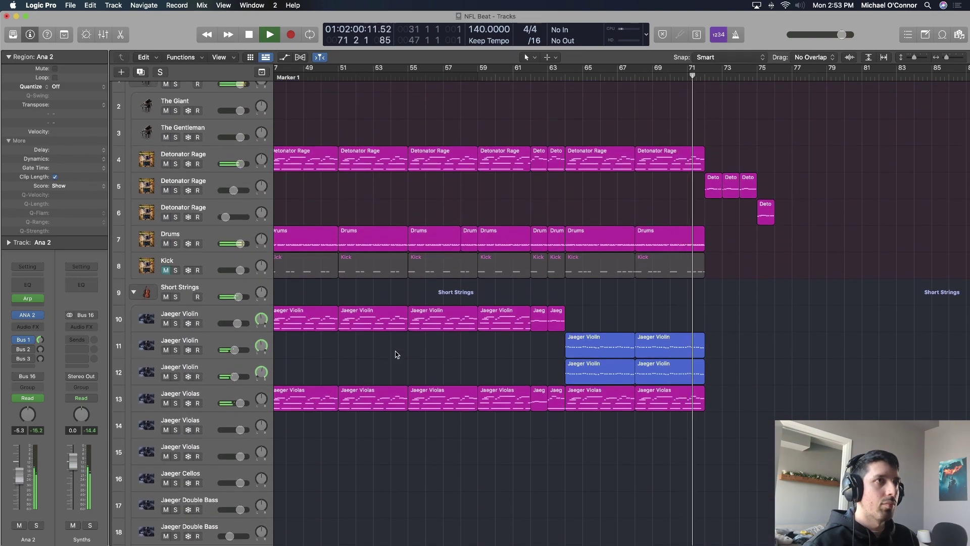
key(space)
scroll(396, 354, down, 3)
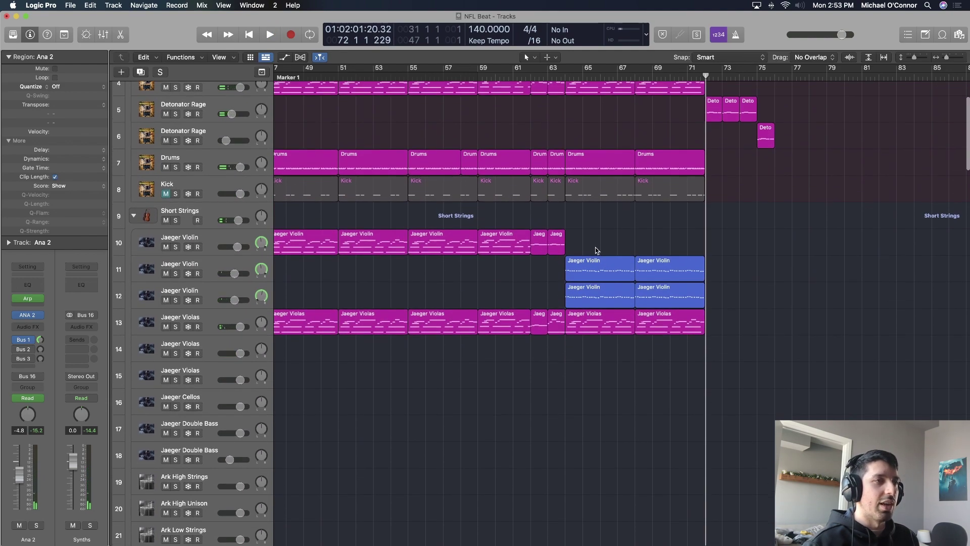
Solo the Ana 2 track, open its Arpeggiator, and listen to the synth part from about bar 63.
scroll(596, 250, down, 20)
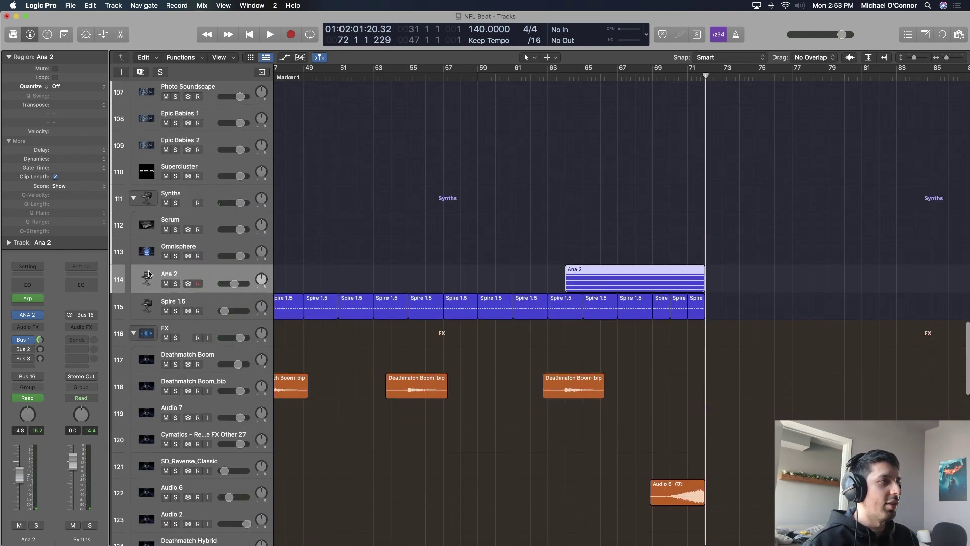
key(s)
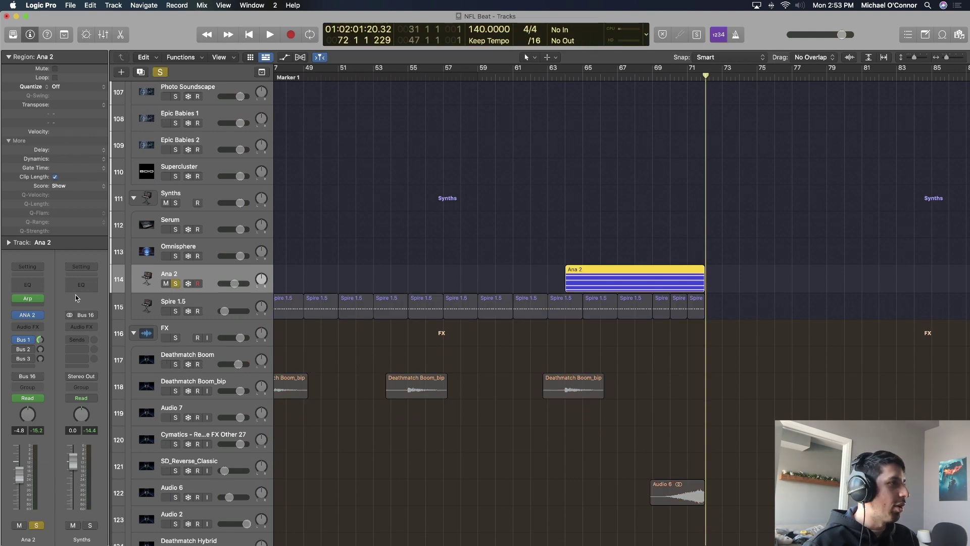
click(26, 300)
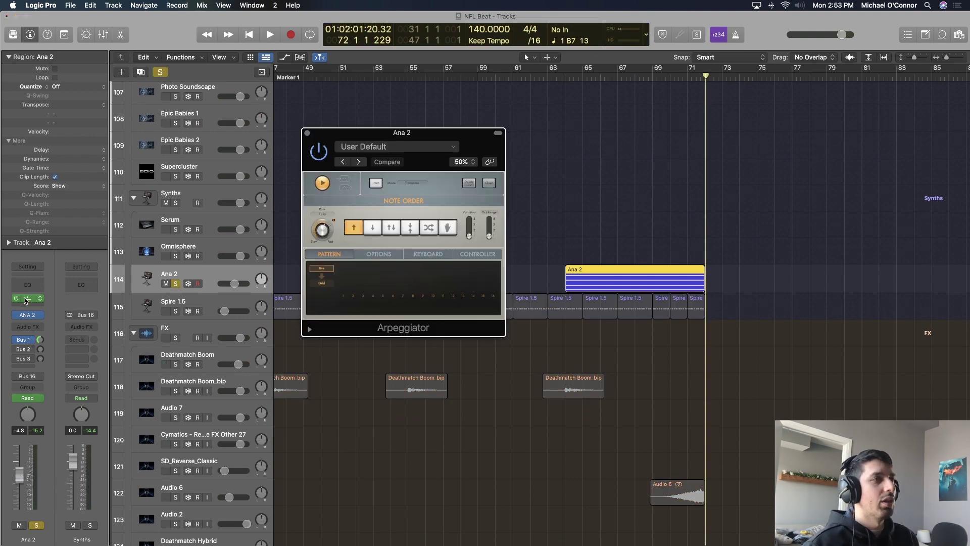
click(564, 81)
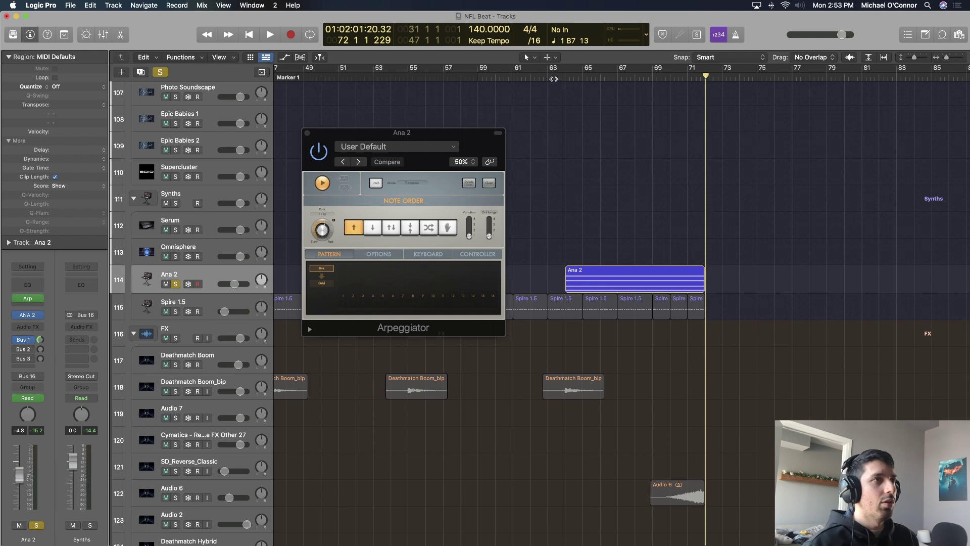
double_click(551, 79)
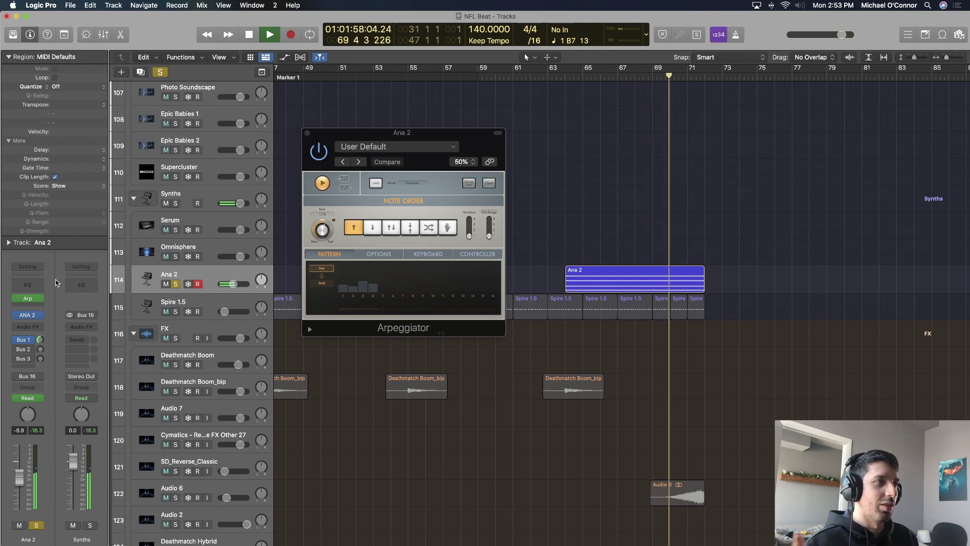
key(space)
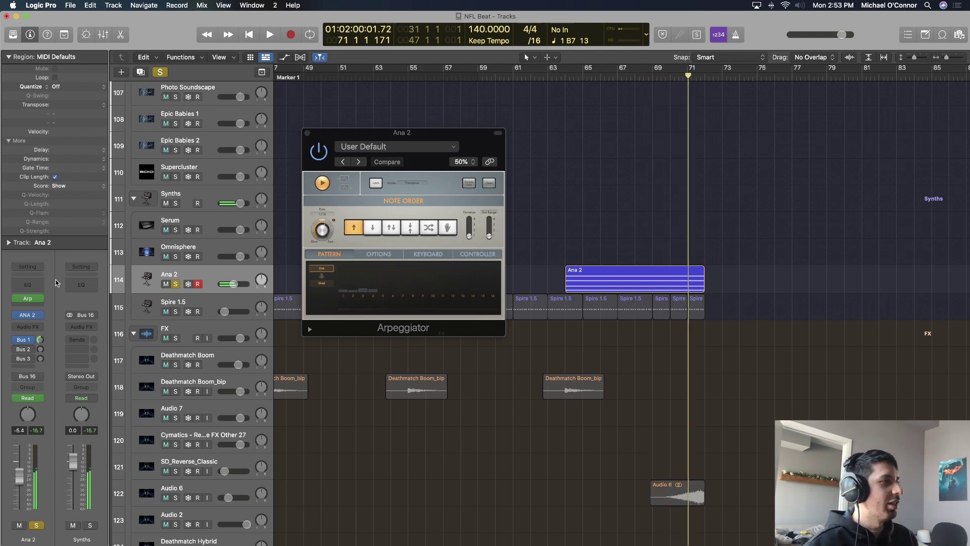
Insert a Channel EQ on the Ana 2 track, close the Arpeggiator, and set a cycle range from bar 64 to 72.
click(22, 286)
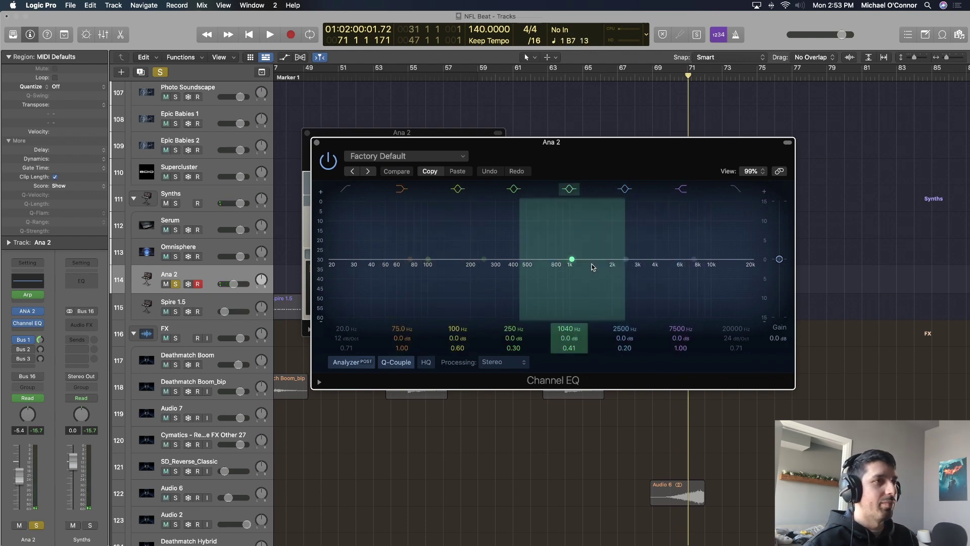
drag(517, 142, 608, 303)
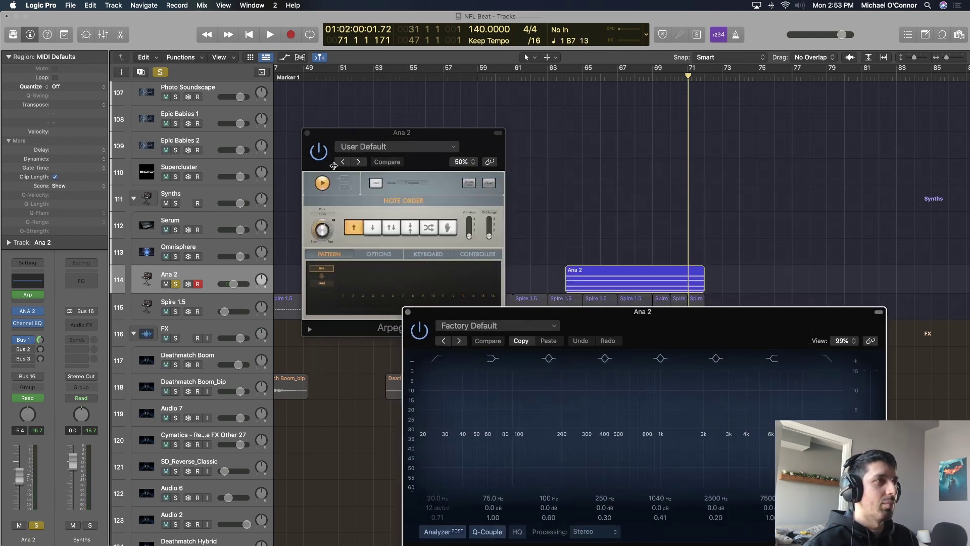
click(308, 134)
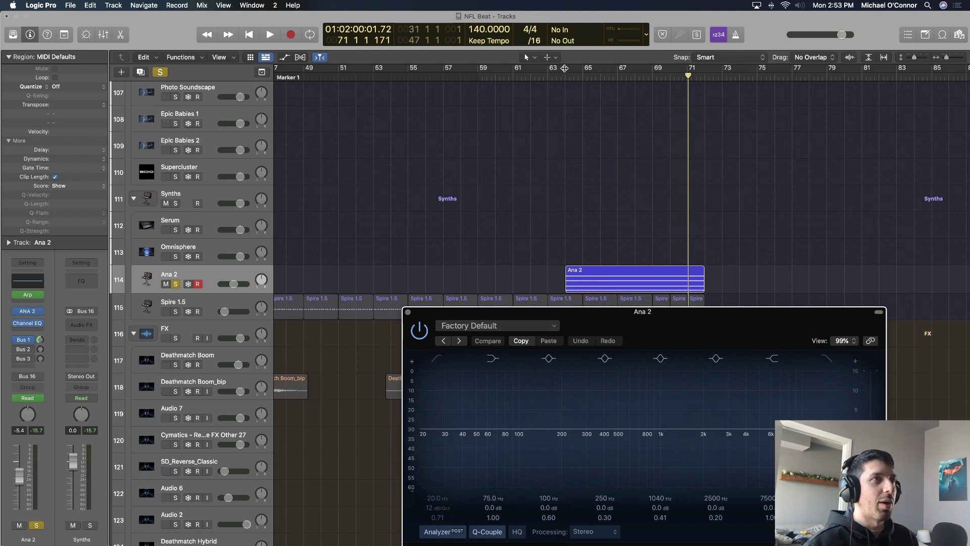
drag(564, 68, 705, 68)
Move the Channel EQ's 1040 Hz band to 4720 Hz at -0.3 dB, play the cycle, and close the EQ.
drag(648, 322, 324, 128)
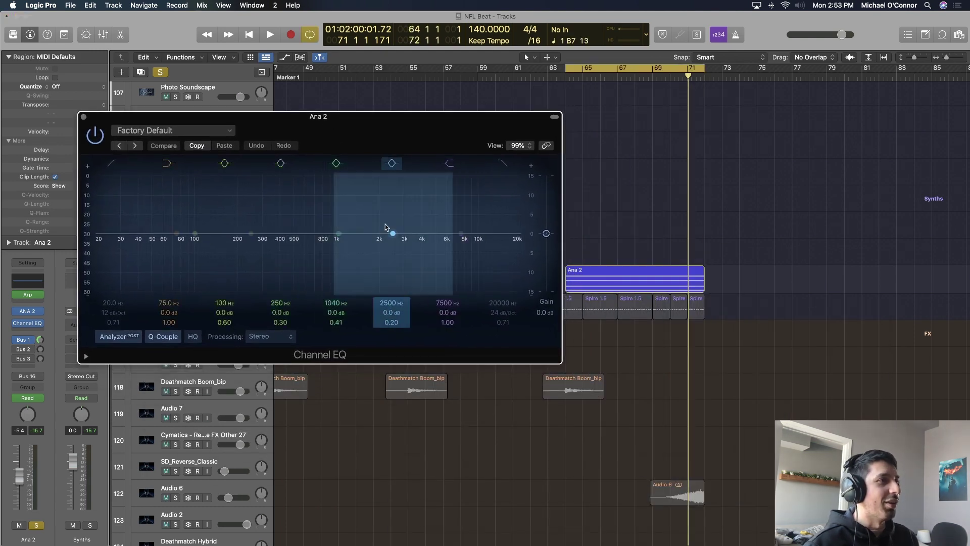
drag(325, 242, 430, 240)
key(space)
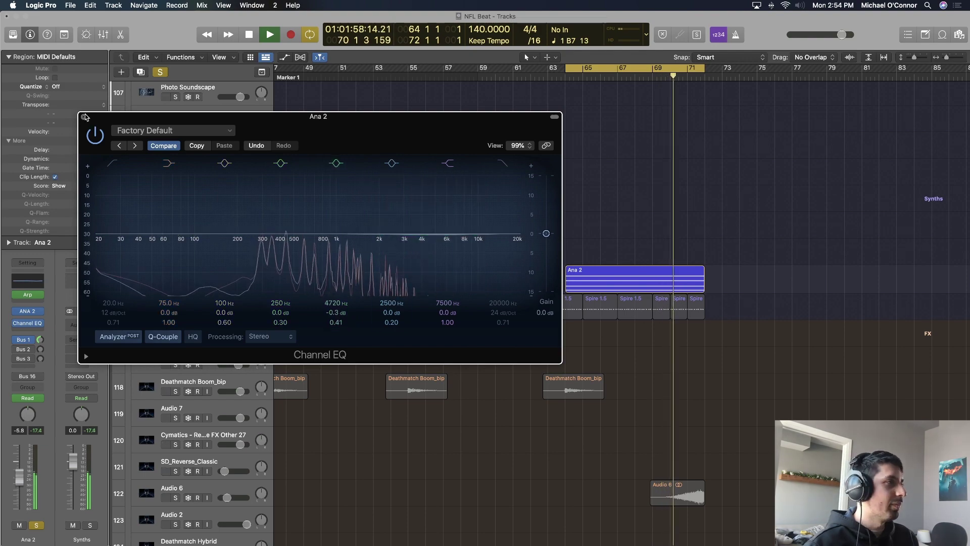
click(84, 117)
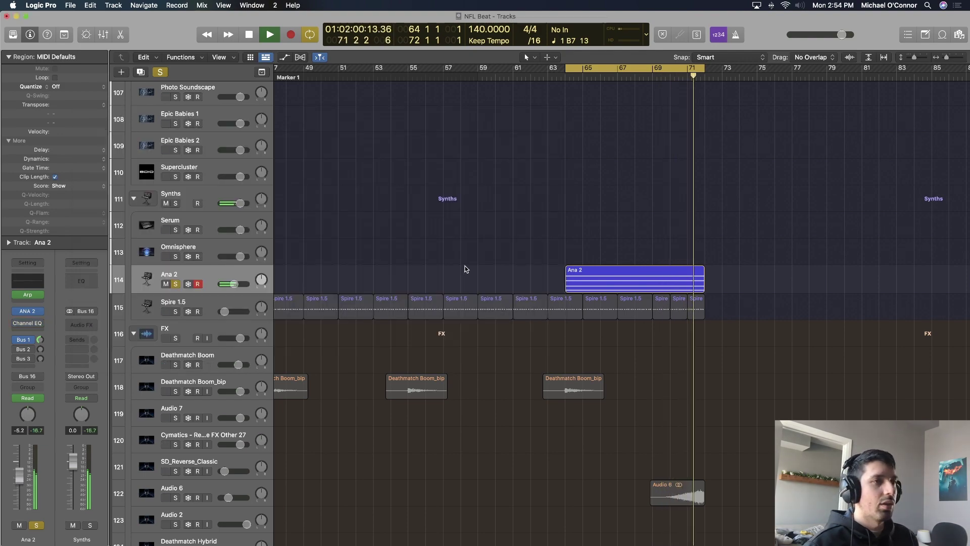
Stop the soloed synth playback, clear the track solo and turn off the cycle range over bars 64 to 72.
scroll(465, 269, up, 20)
key(space)
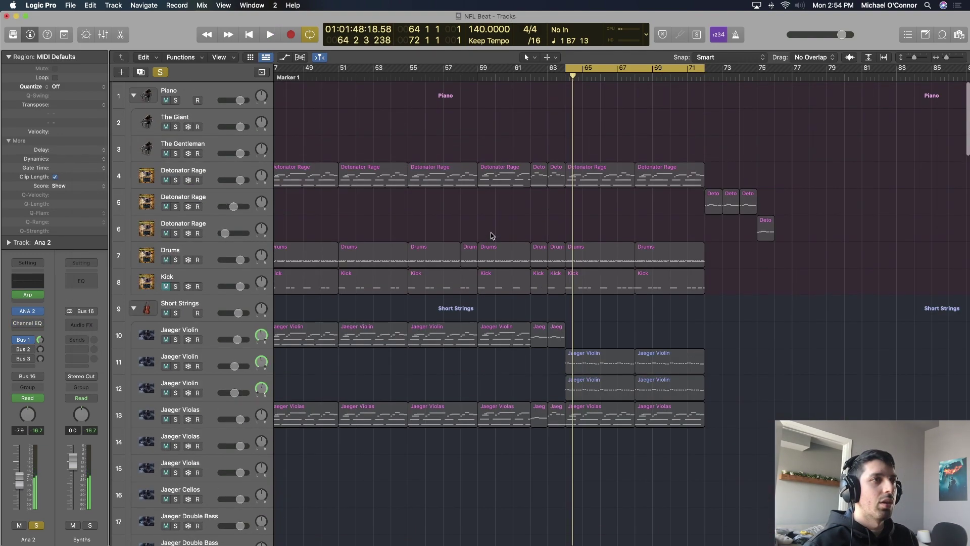
click(161, 73)
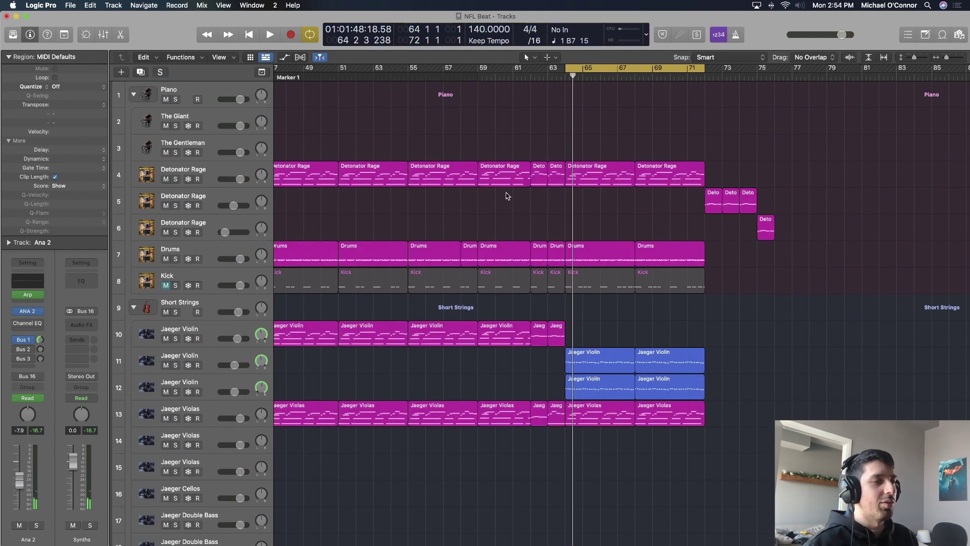
click(694, 70)
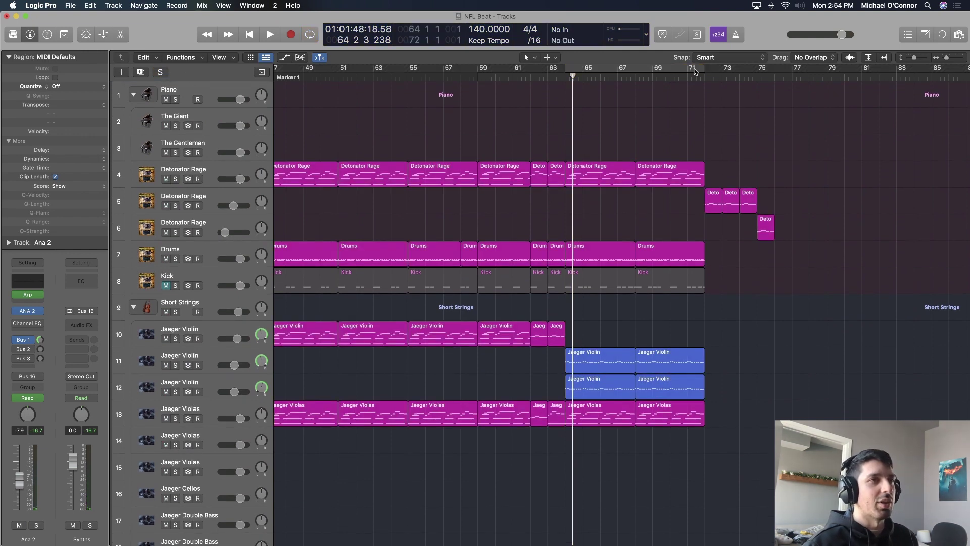
Play the full mix from about bar 70 through the closing Detonator Rage regions and stop at bar 76.
double_click(670, 77)
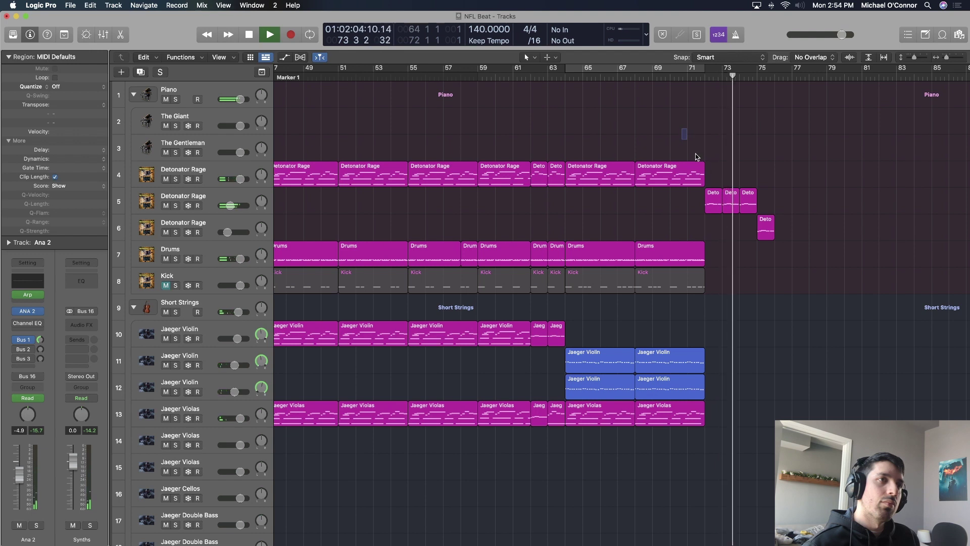
drag(683, 132, 767, 220)
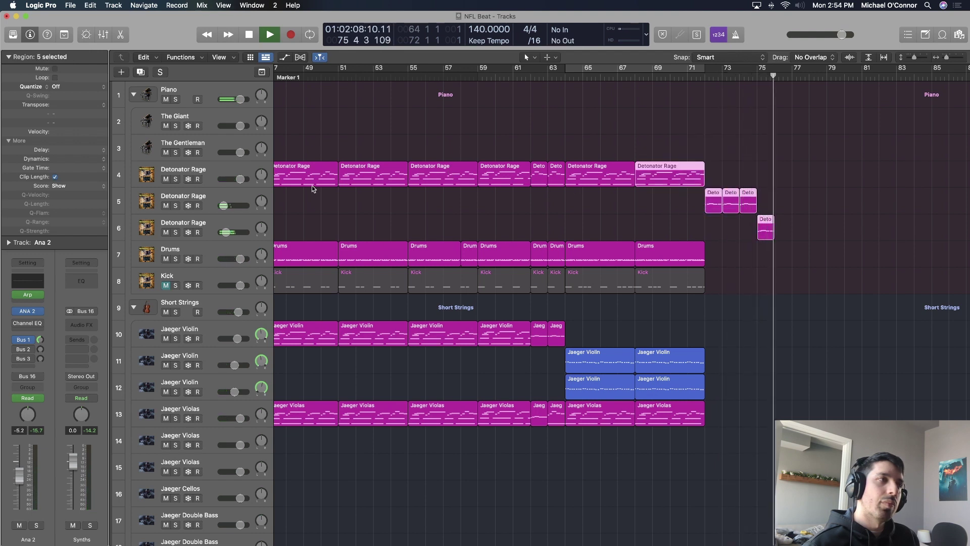
key(space)
click(779, 153)
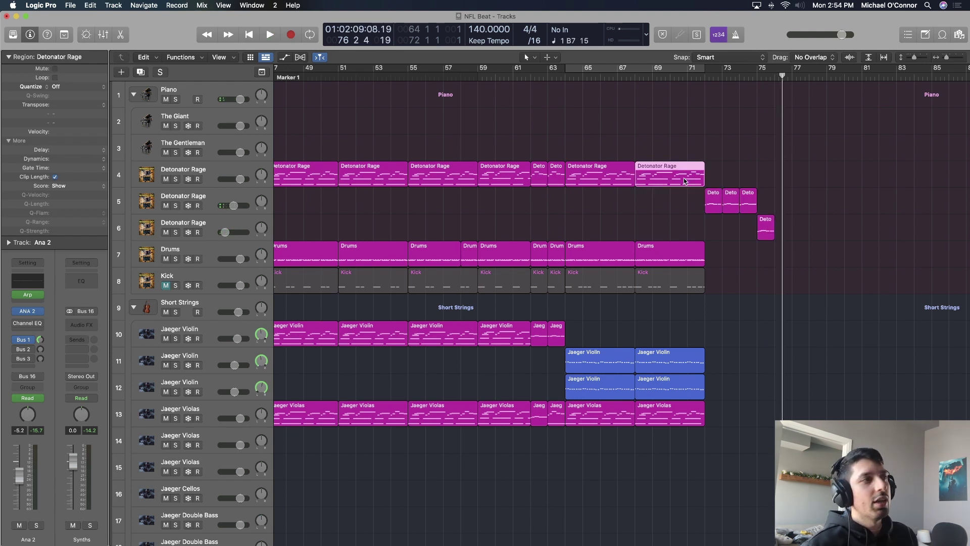
Select the first and second Detonator Rage tracks in turn and compare where their regions fall in the arrangement.
click(240, 171)
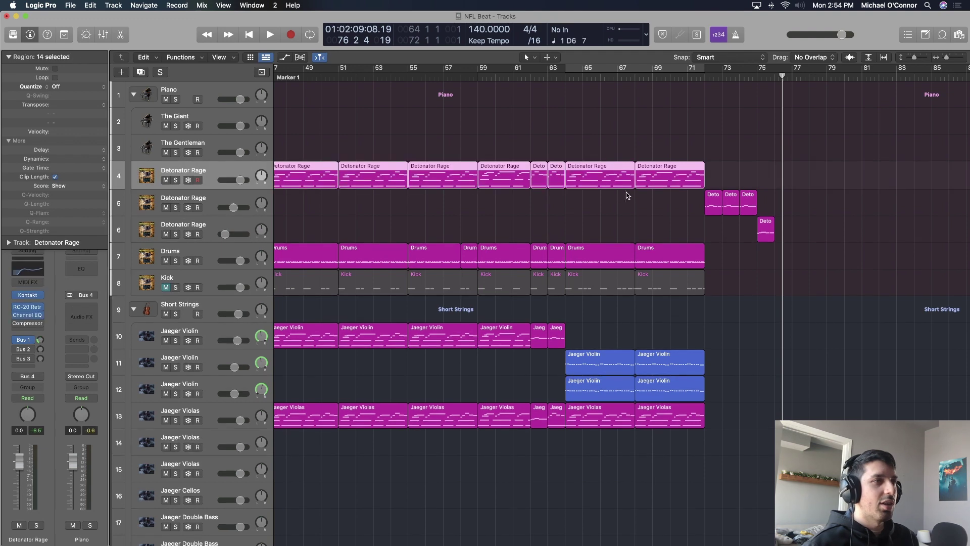
click(223, 196)
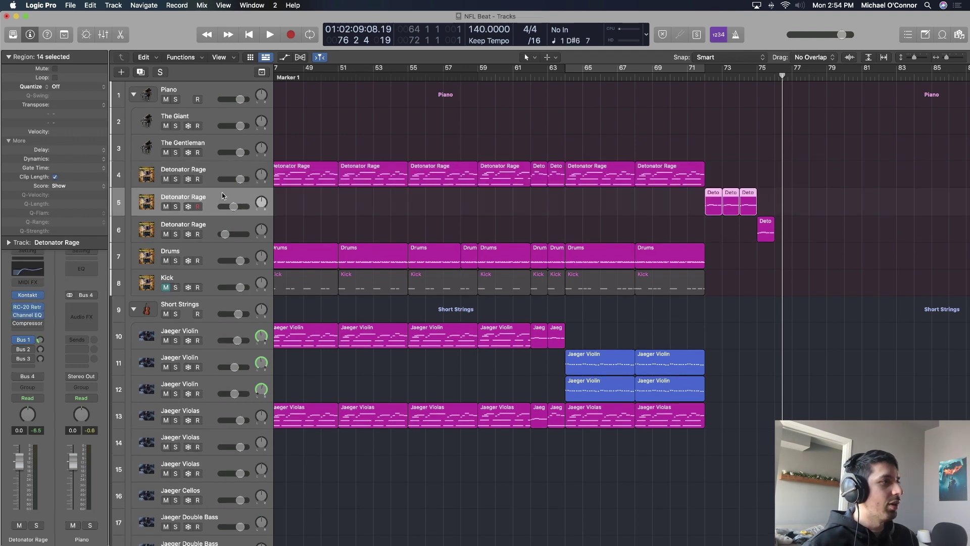
scroll(697, 201, down, 10)
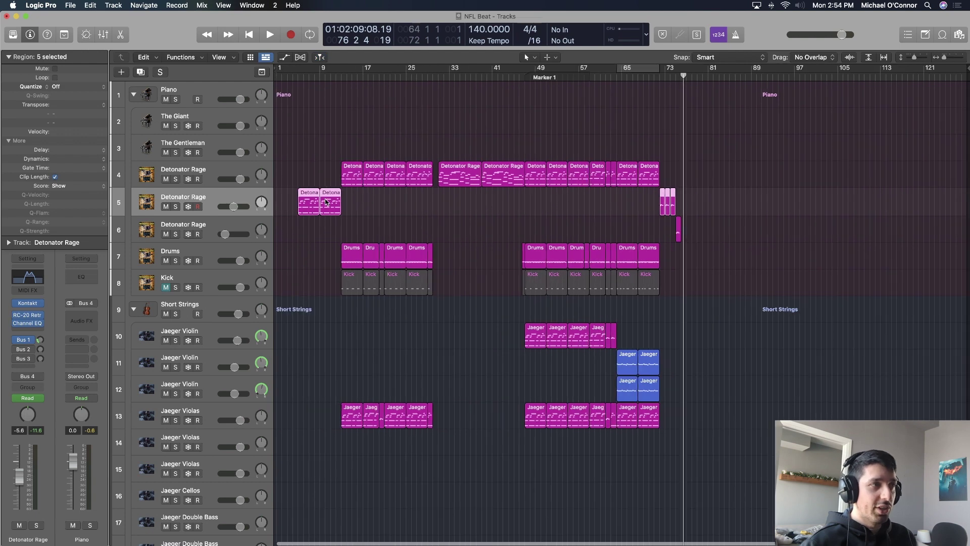
scroll(303, 202, up, 5)
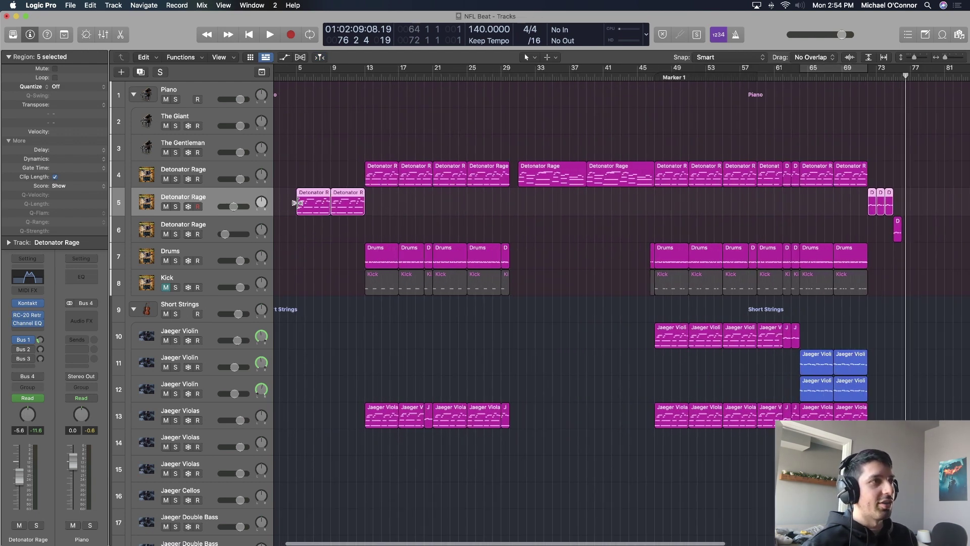
scroll(298, 203, right, 2)
scroll(755, 188, up, 8)
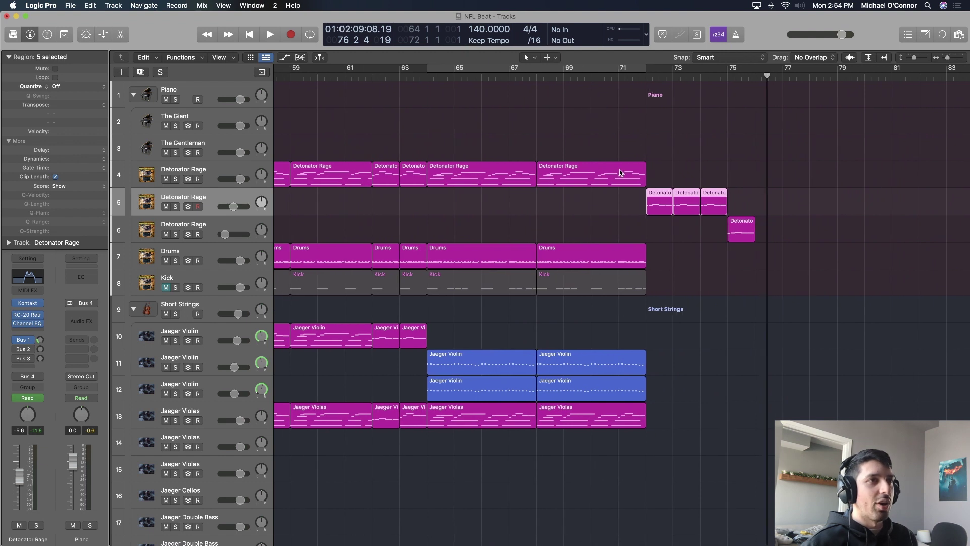
Set a one-bar cycle from bar 71 to 72 and listen to the first Detonator Rage track soloed.
drag(620, 69, 646, 70)
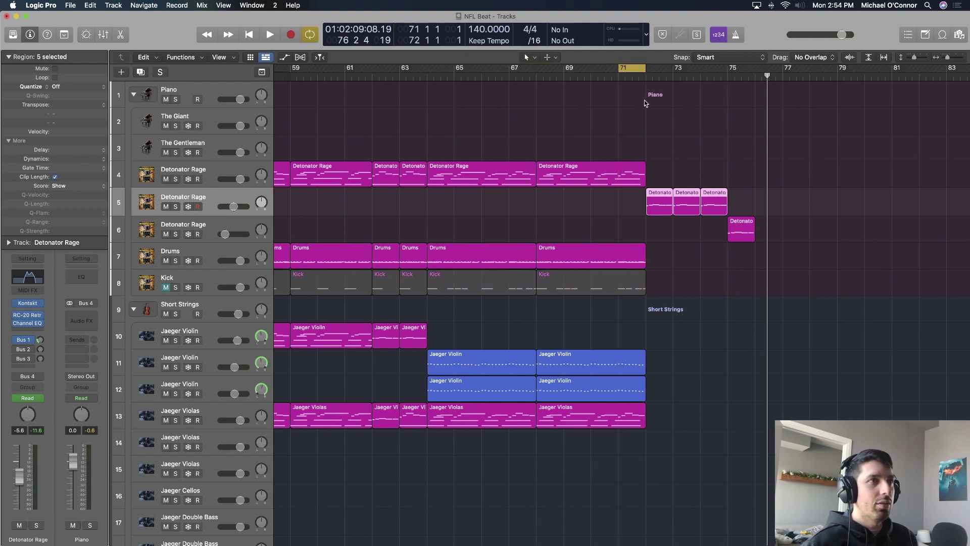
key(space)
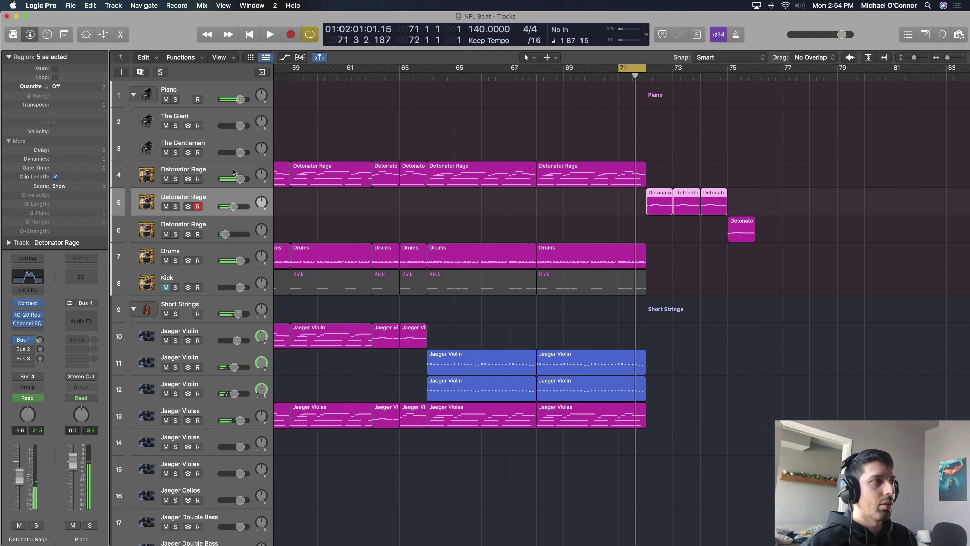
click(234, 172)
key(s)
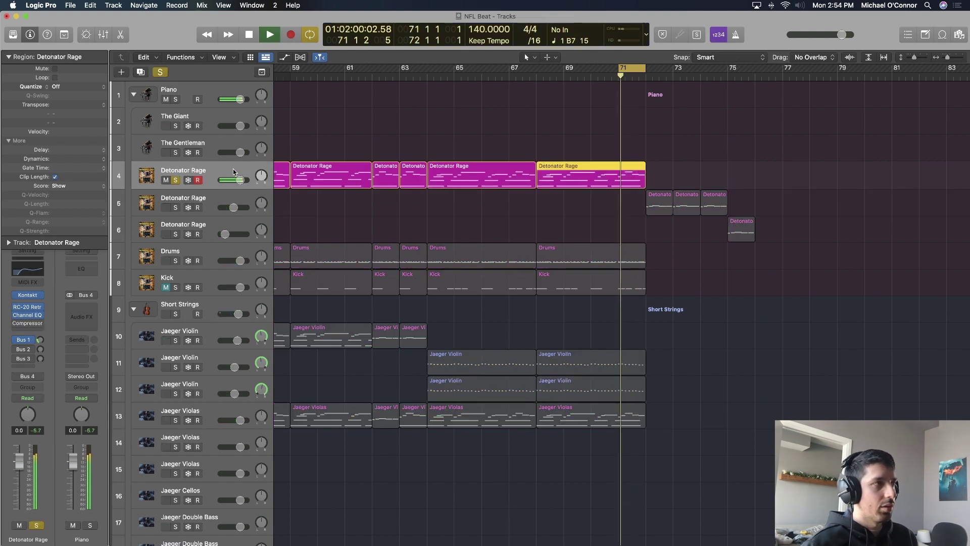
Solo the second Detonator Rage track instead and play it with the cycle running from bar 72 to almost bar 75.
key(Down)
key(space)
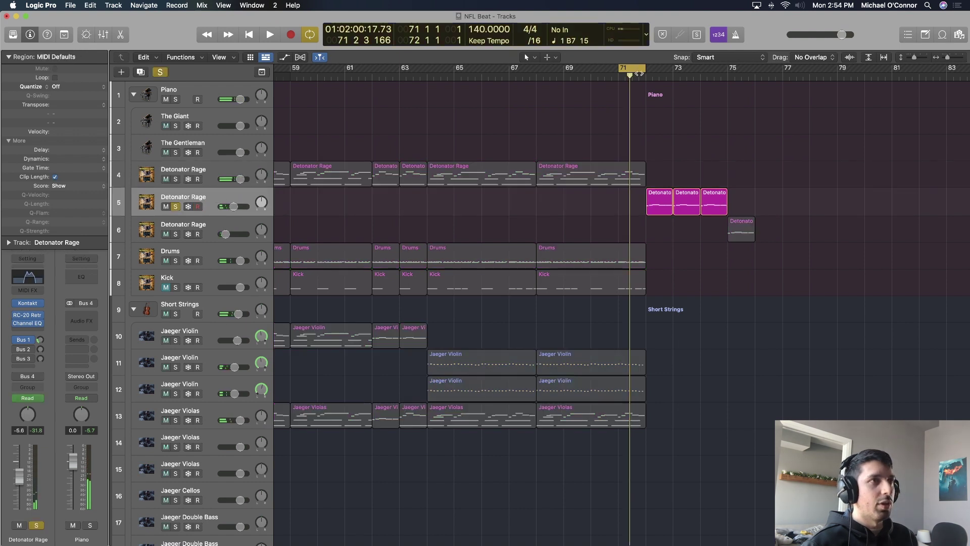
drag(639, 74, 662, 71)
key(space)
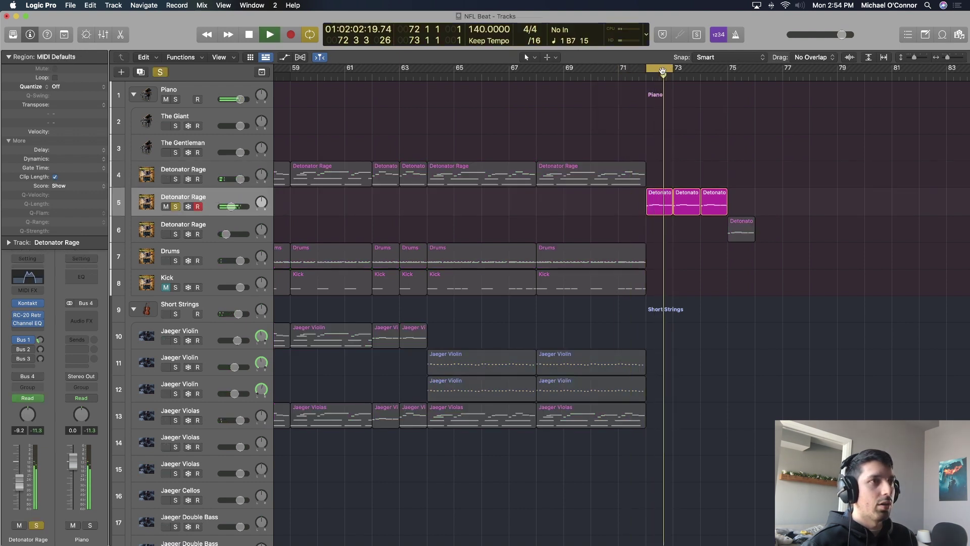
drag(672, 67, 724, 77)
Add the third Detonator Rage track to the solo, extend the cycle end to bar 76 beat 2, and play it.
click(266, 220)
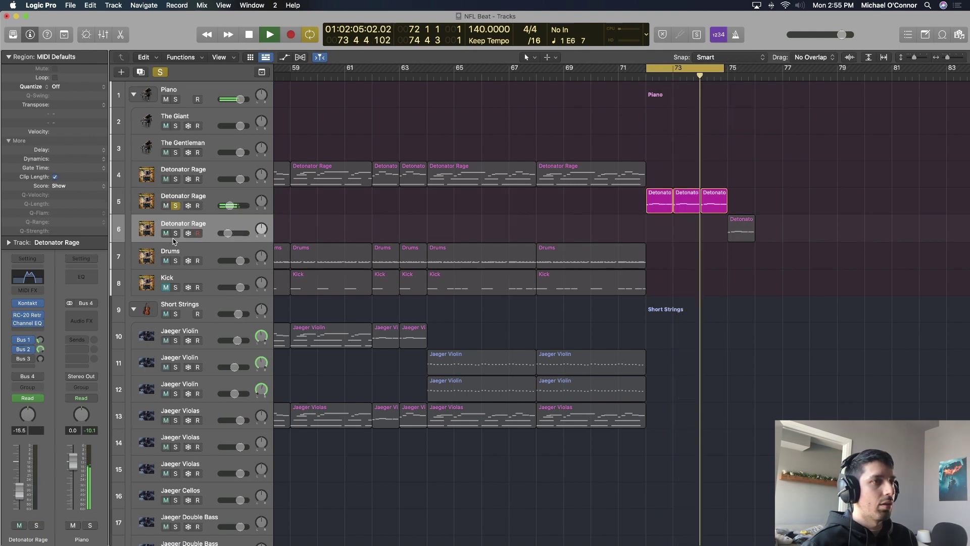
key(space)
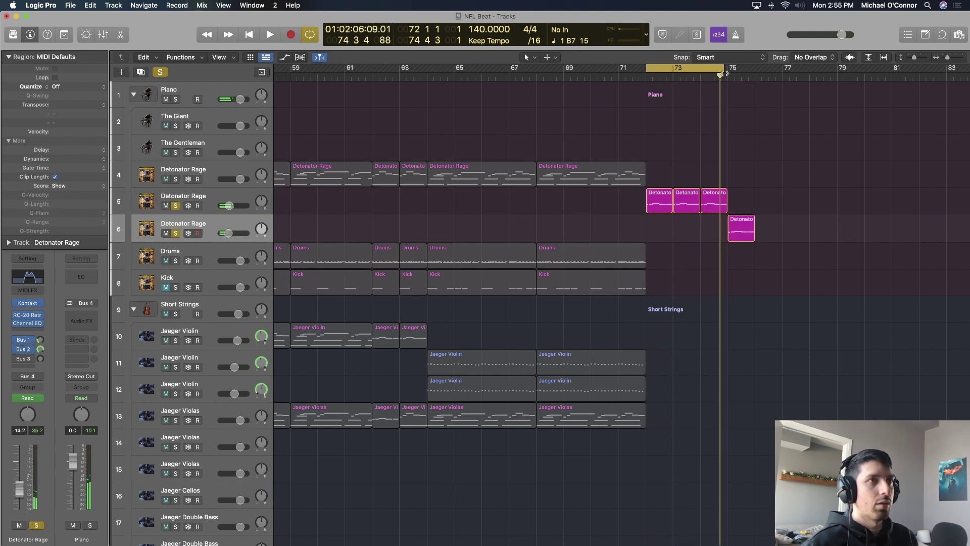
drag(724, 74, 761, 73)
key(space)
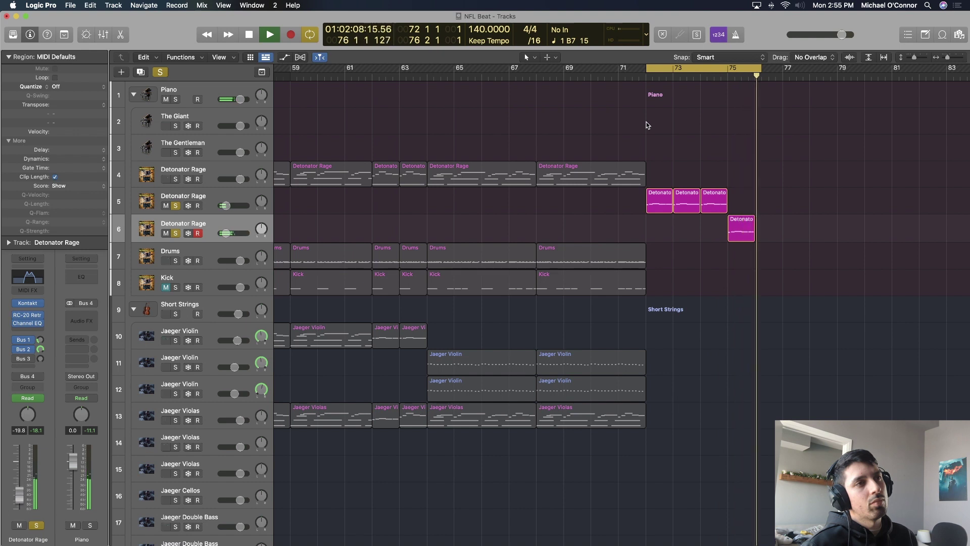
key(space)
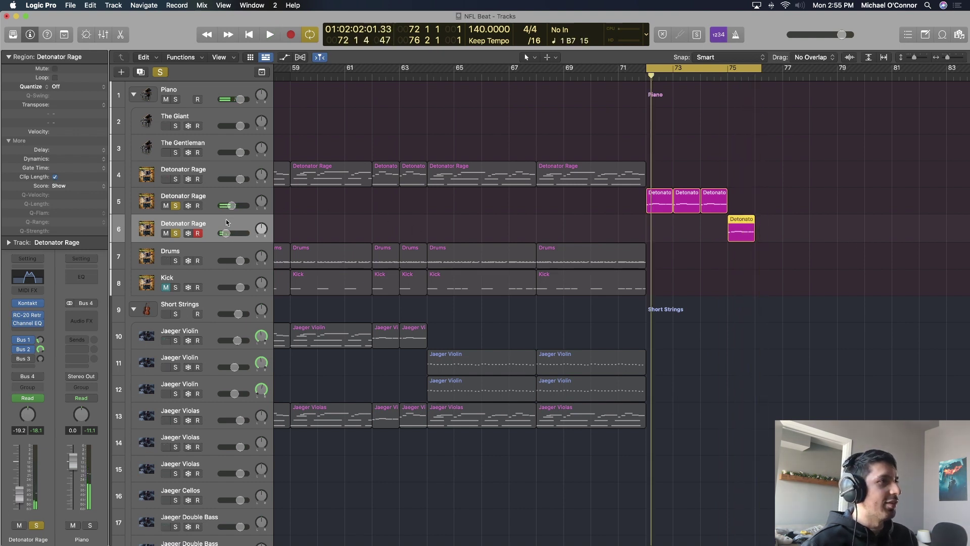
Review the second and third Detonator Rage tracks' closing regions and replay them soloed from bar 72.
click(219, 203)
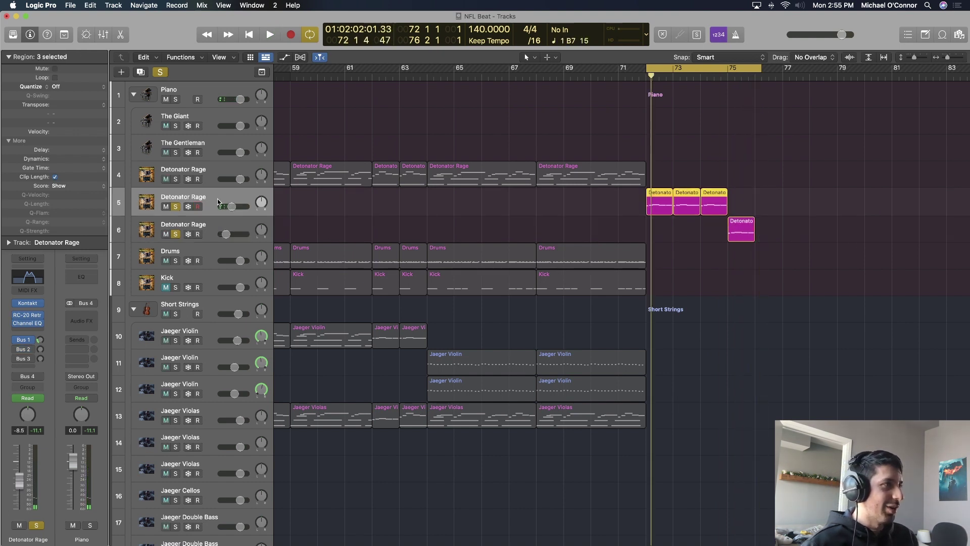
scroll(397, 207, down, 5)
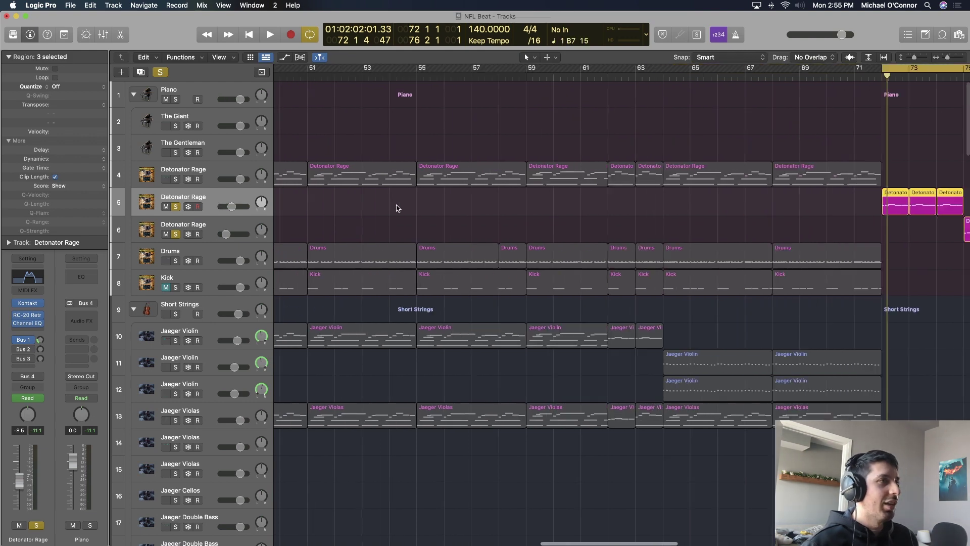
scroll(624, 185, up, 5)
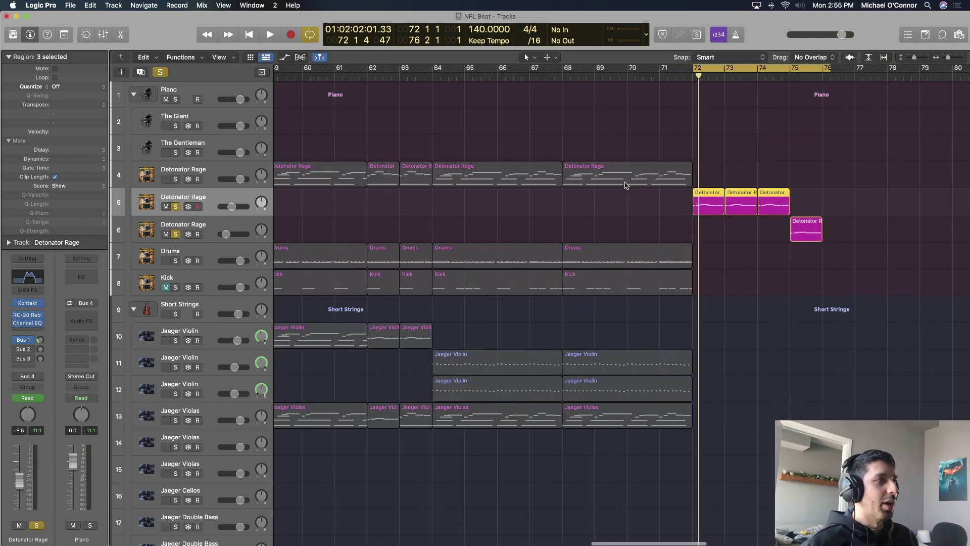
click(201, 225)
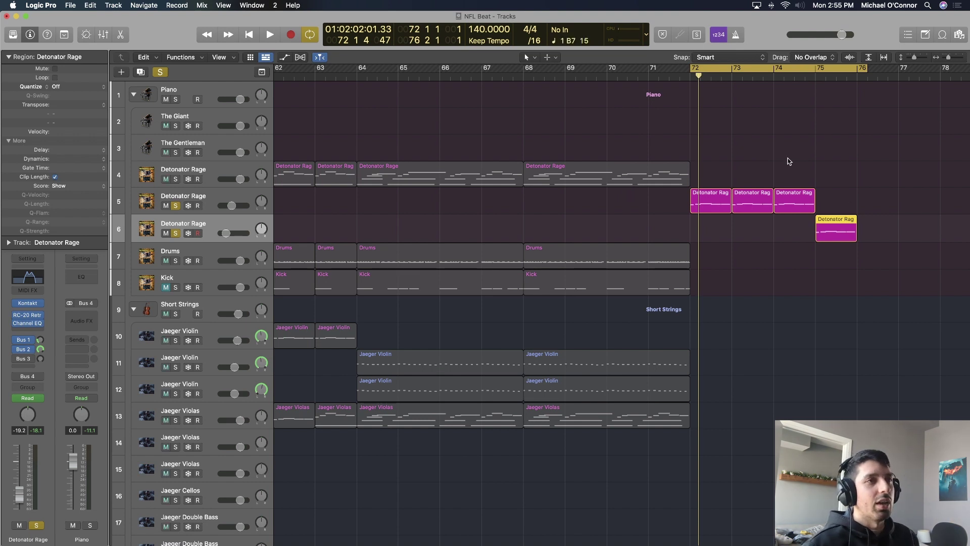
scroll(789, 161, down, 3)
key(space)
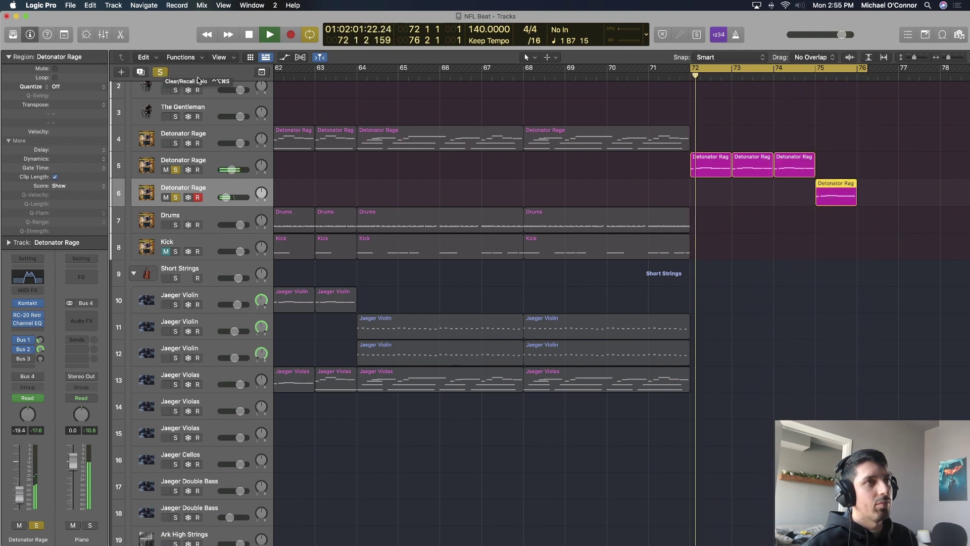
key(space)
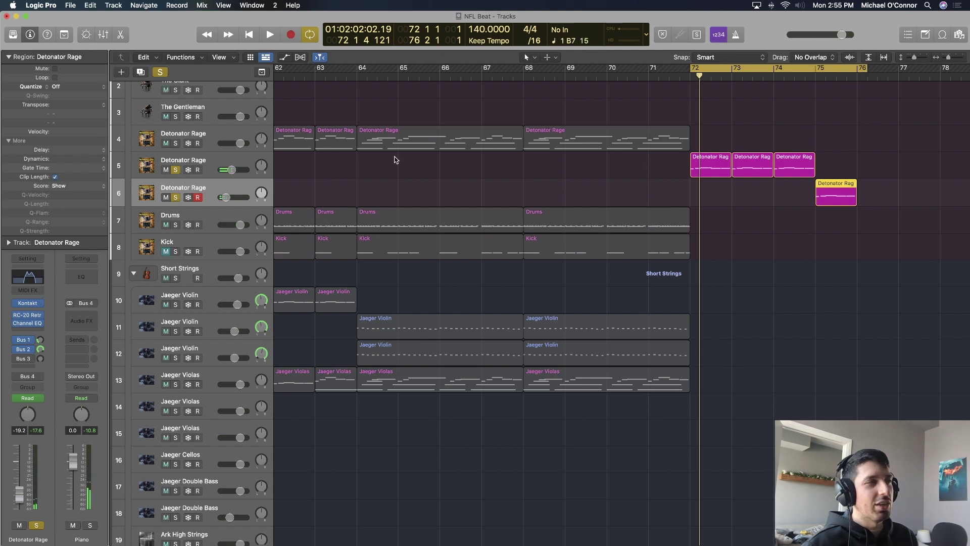
Open RC-20 Retro Color on the second Detonator Rage track to view its preset, and close the plug-in window.
click(233, 159)
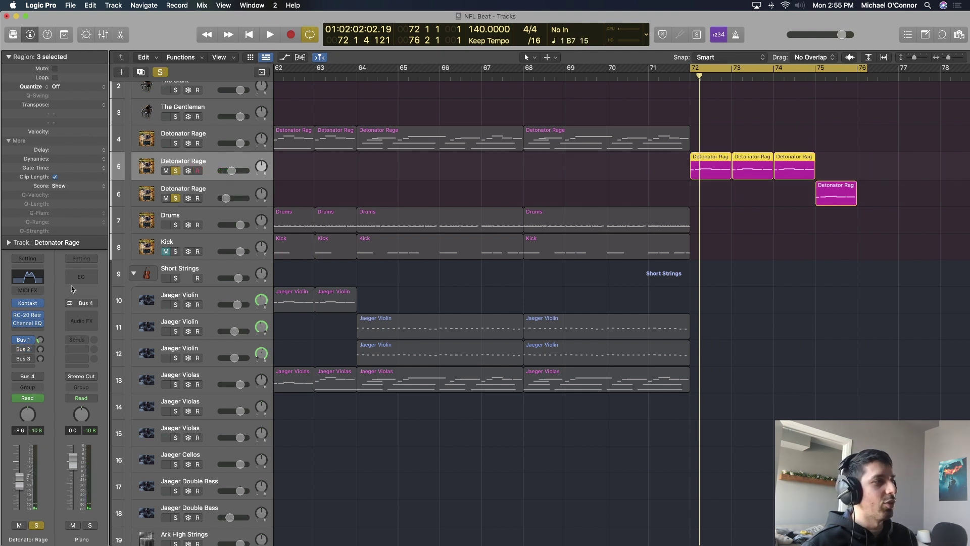
click(26, 317)
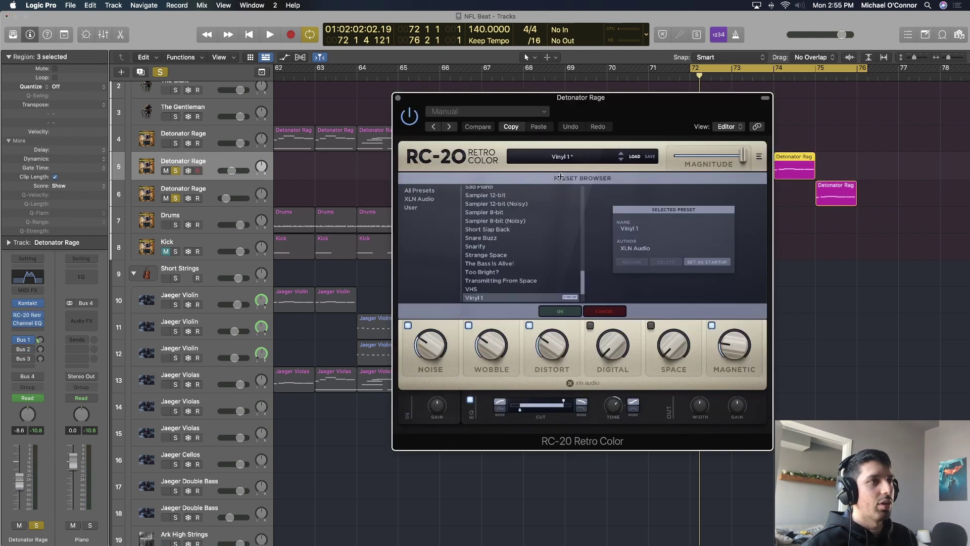
drag(638, 103, 404, 101)
click(165, 94)
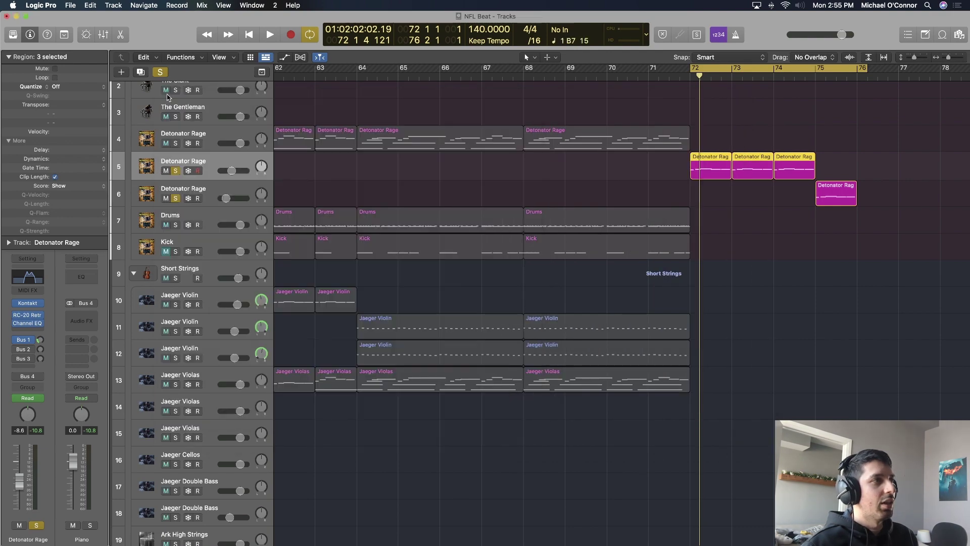
Clear the track solos and look over the arrangement from the FX tracks back to the piano and strings around bar 13.
click(162, 72)
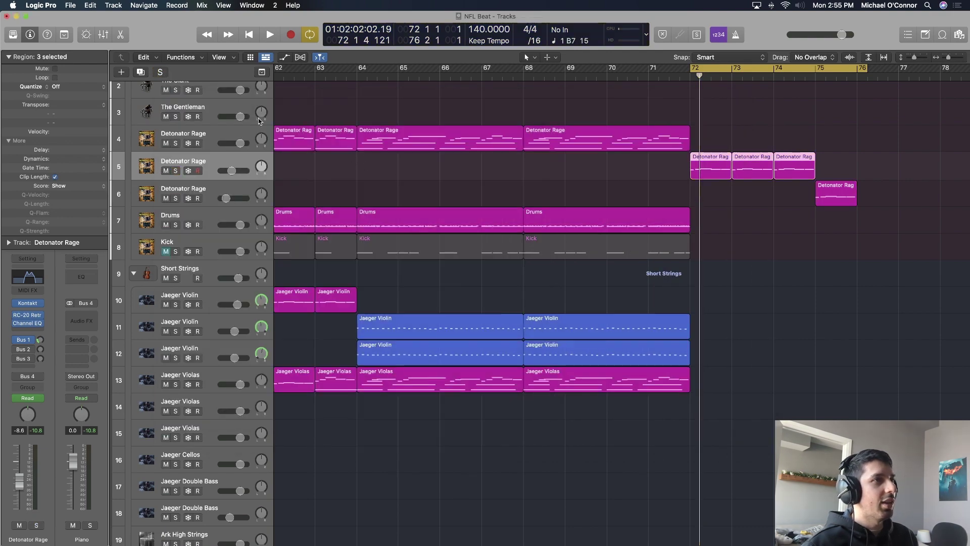
scroll(494, 281, down, 15)
scroll(494, 282, down, 20)
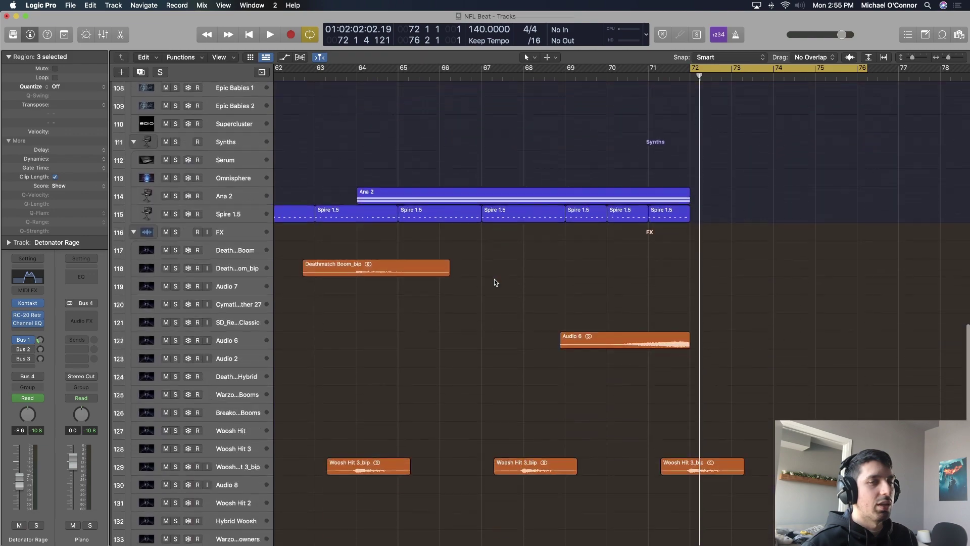
scroll(494, 282, up, 20)
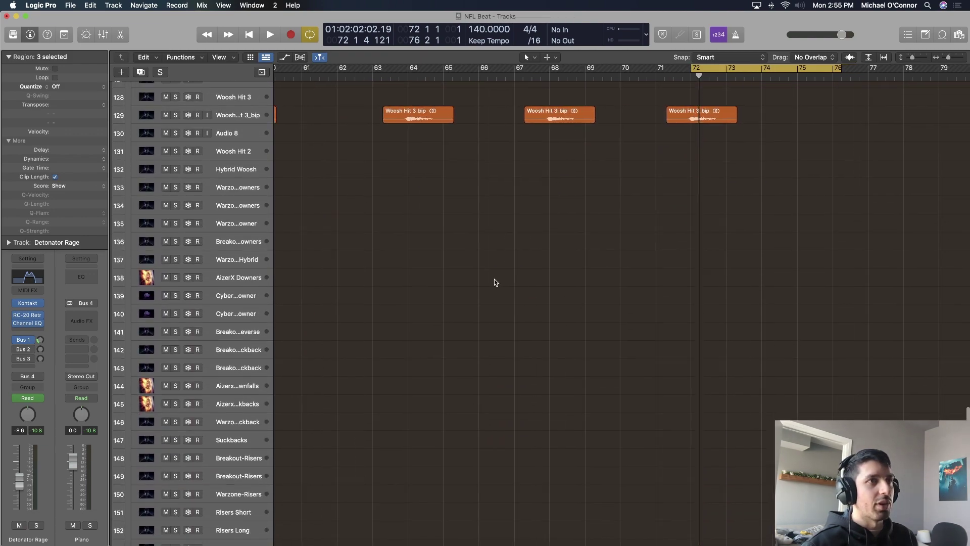
scroll(494, 282, up, 5)
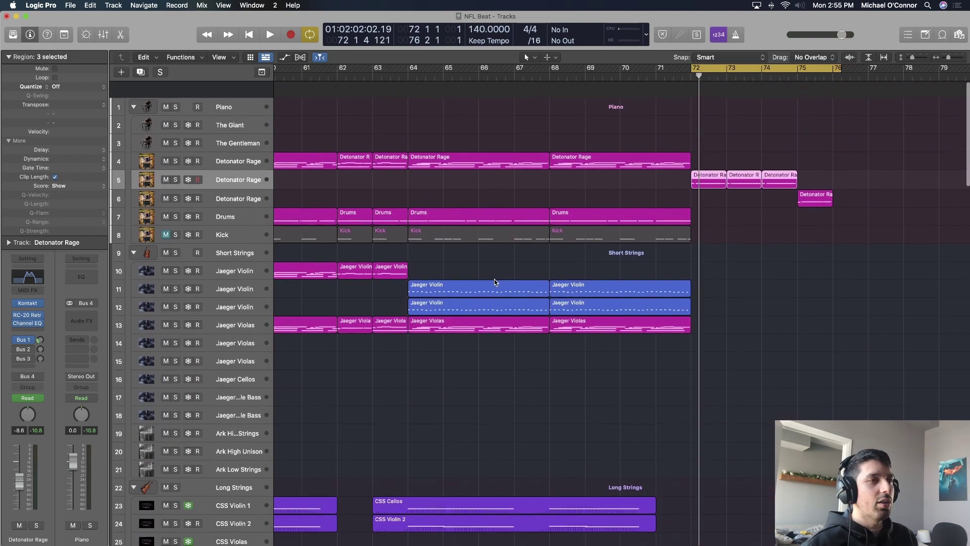
scroll(494, 282, left, 10)
scroll(495, 281, left, 15)
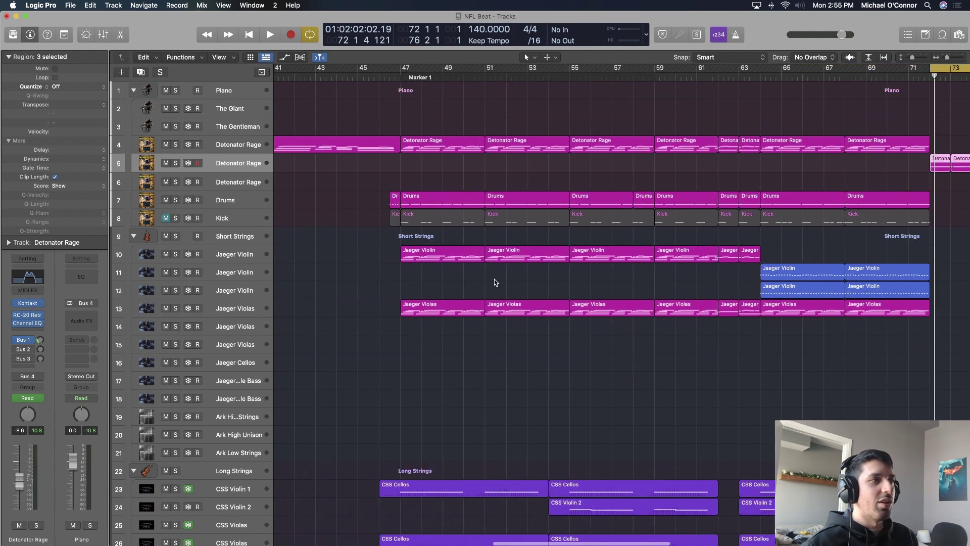
scroll(495, 282, left, 20)
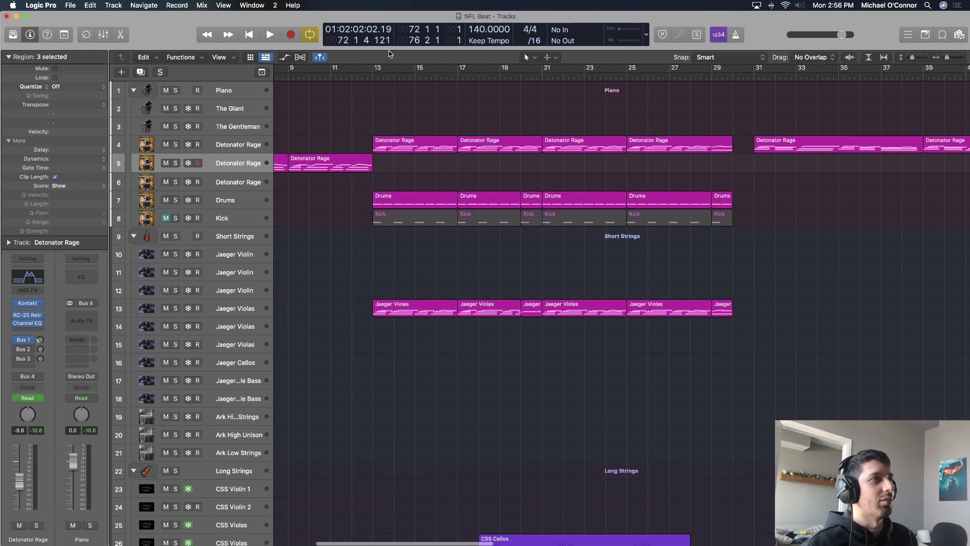
Play the full mix from just before bar 13 and stop at bar 22.
click(362, 77)
key(space)
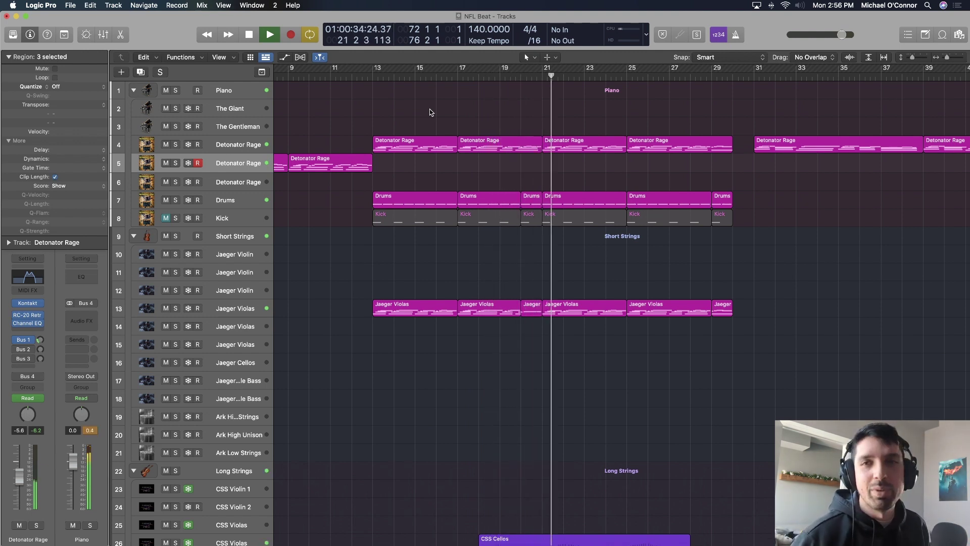
key(space)
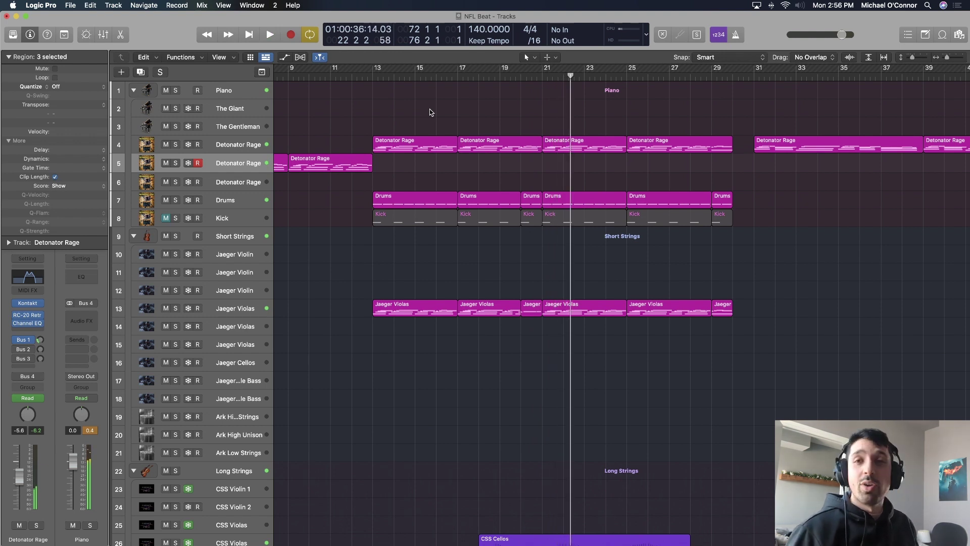